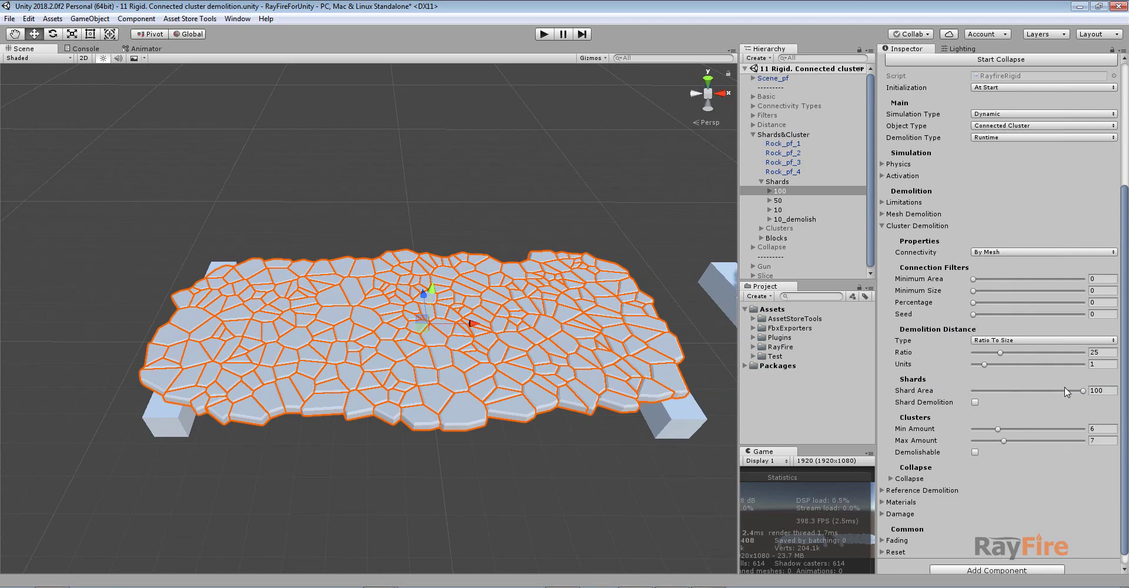
Examine the Shard Area setting of the 100 slab together with the shards that make up its surface
{"action": "left_click_drag", "start_coordinate": [1081, 390], "coordinate": [1062, 391]}
{"action": "left_click_drag", "start_coordinate": [992, 392], "coordinate": [1060, 386]}
{"action": "scroll", "coordinate": [417, 333], "scroll_direction": "up", "scroll_amount": 5}
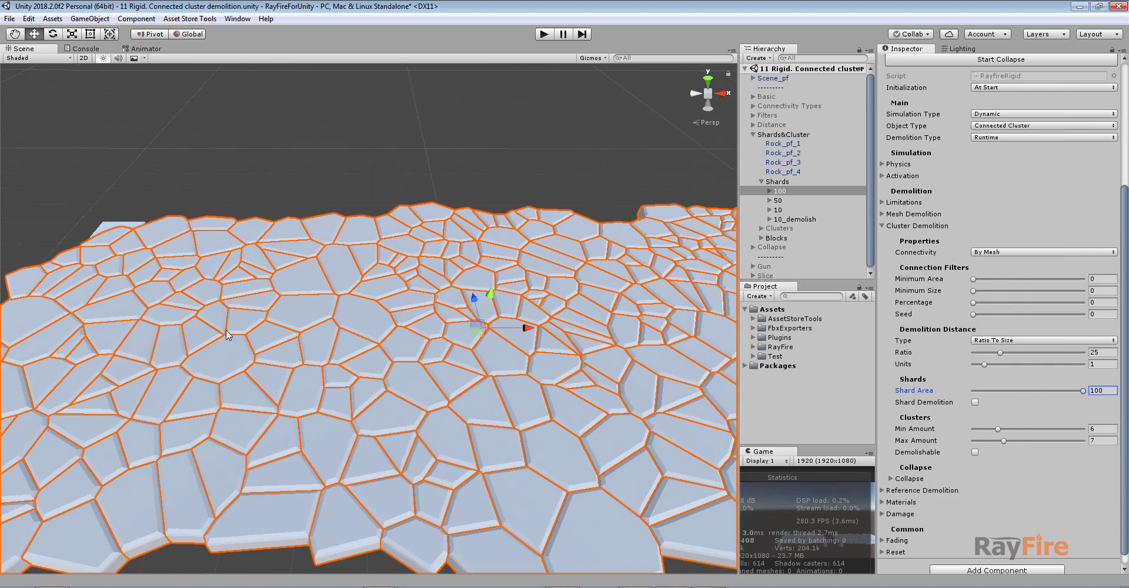
{"action": "scroll", "coordinate": [482, 306], "scroll_direction": "down", "scroll_amount": 2}
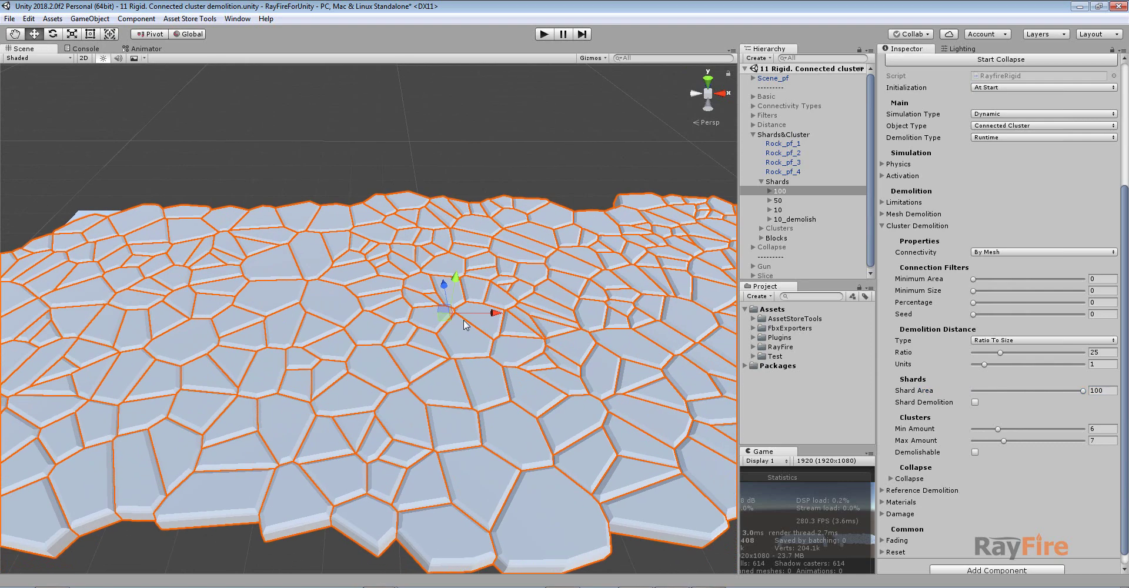
{"action": "left_click", "coordinate": [1082, 390]}
{"action": "middle_click_drag", "start_coordinate": [500, 340], "coordinate": [478, 329]}
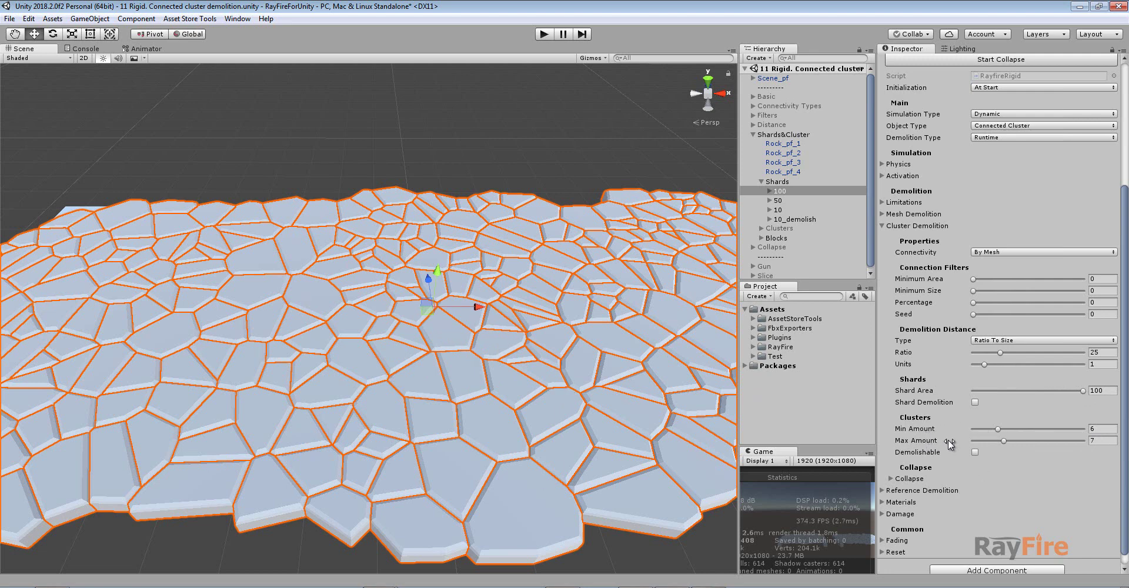
{"action": "scroll", "coordinate": [353, 325], "scroll_direction": "down", "scroll_amount": 5}
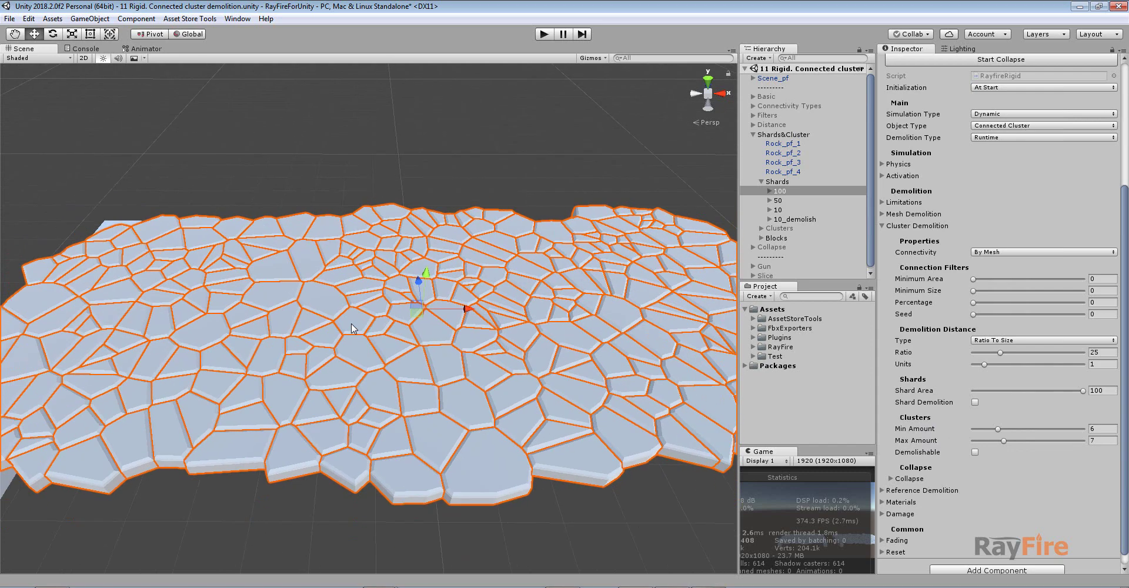
{"action": "middle_click_drag", "start_coordinate": [412, 303], "coordinate": [441, 334]}
{"action": "left_click_drag", "start_coordinate": [434, 277], "coordinate": [435, 337], "text": "alt"}
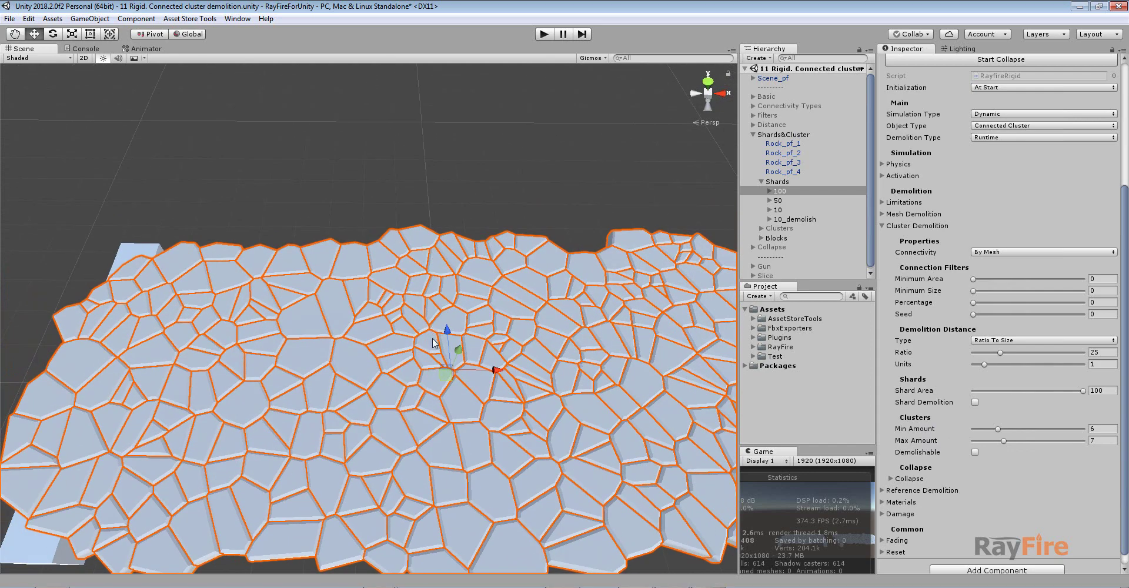
{"action": "scroll", "coordinate": [434, 334], "scroll_direction": "down", "scroll_amount": 2}
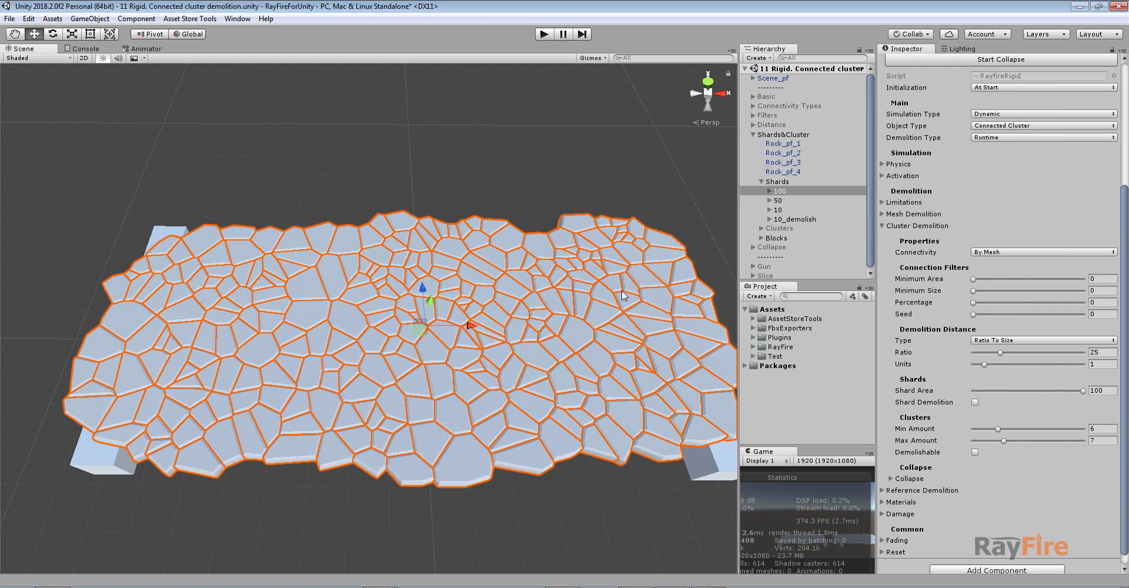
Compare the Shard Area settings of the 100, 50 and 10 slabs by selecting them one after another
{"action": "left_click_drag", "start_coordinate": [574, 303], "coordinate": [534, 257], "text": "alt"}
{"action": "left_click_drag", "start_coordinate": [586, 280], "coordinate": [687, 221], "text": "alt"}
{"action": "left_click", "coordinate": [776, 202]}
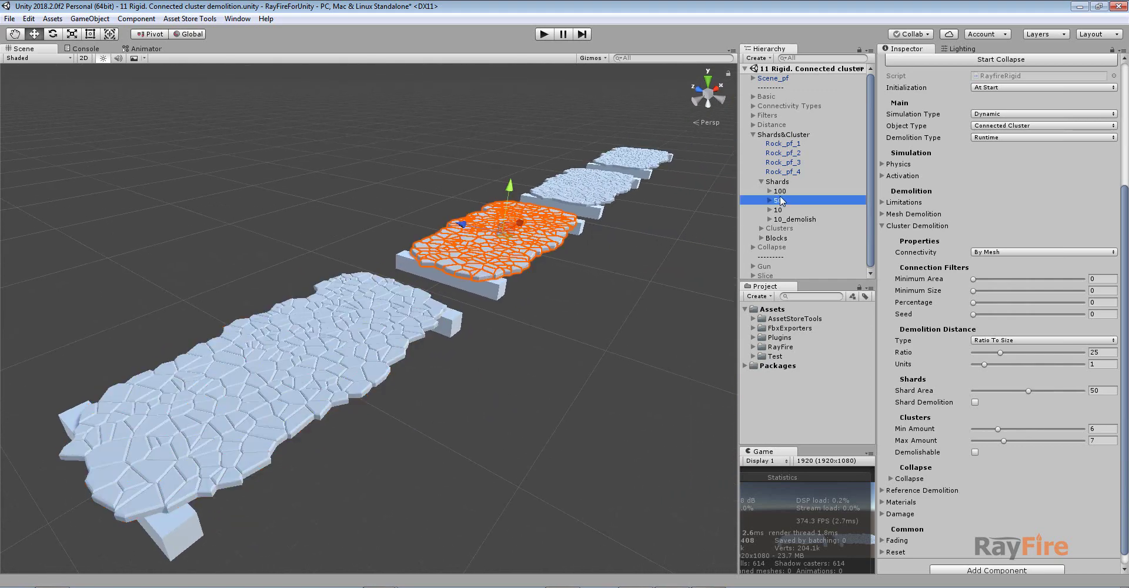
{"action": "left_click", "coordinate": [781, 192]}
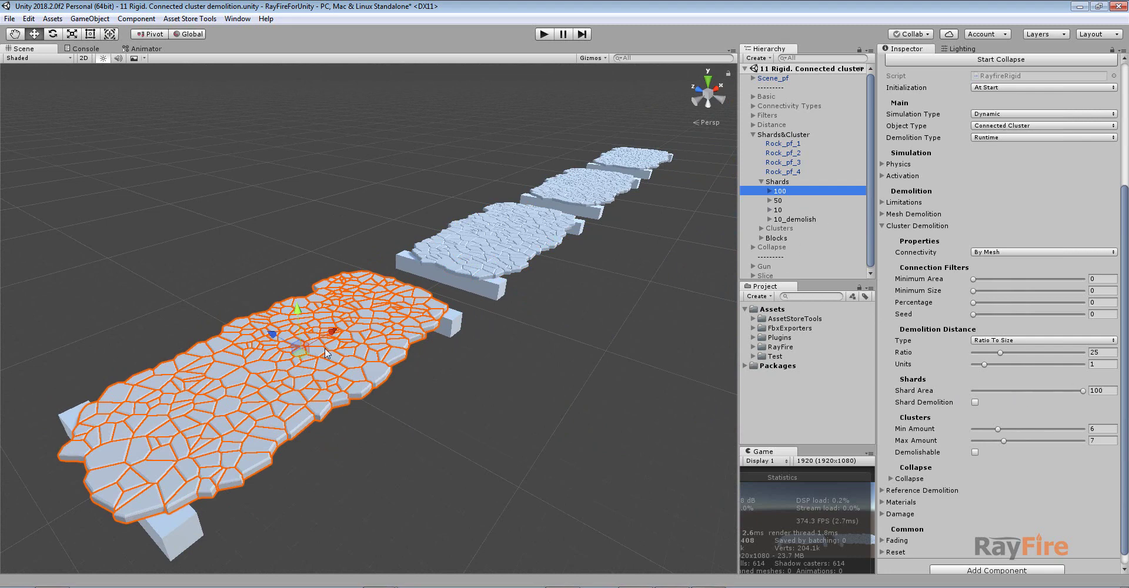
{"action": "left_click", "coordinate": [497, 244]}
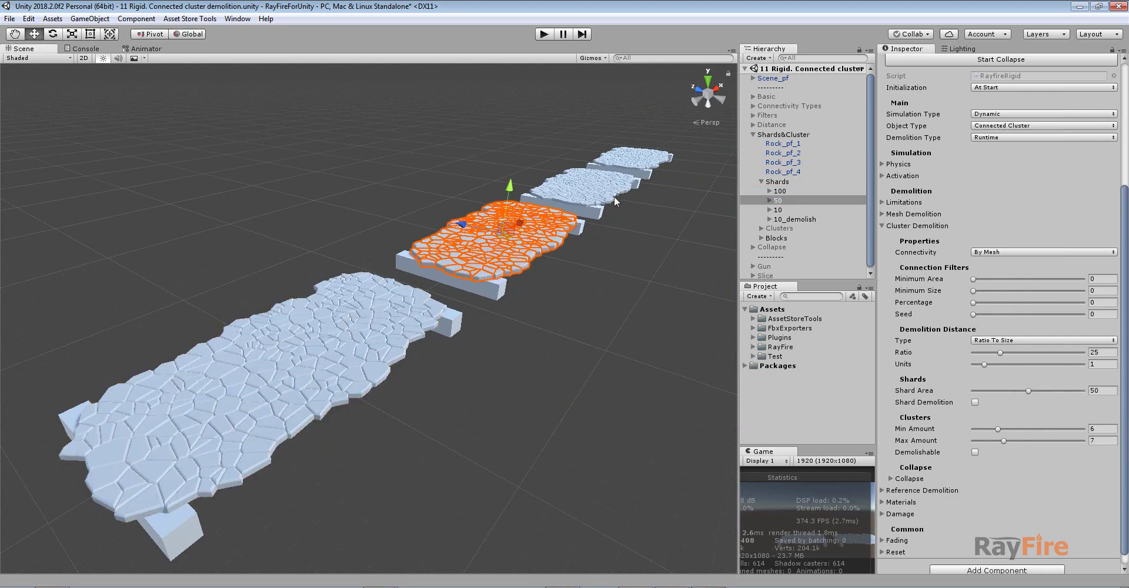
{"action": "left_click", "coordinate": [600, 186]}
Turn off Shard Demolition for the 10_demolish slab
{"action": "left_click", "coordinate": [643, 155]}
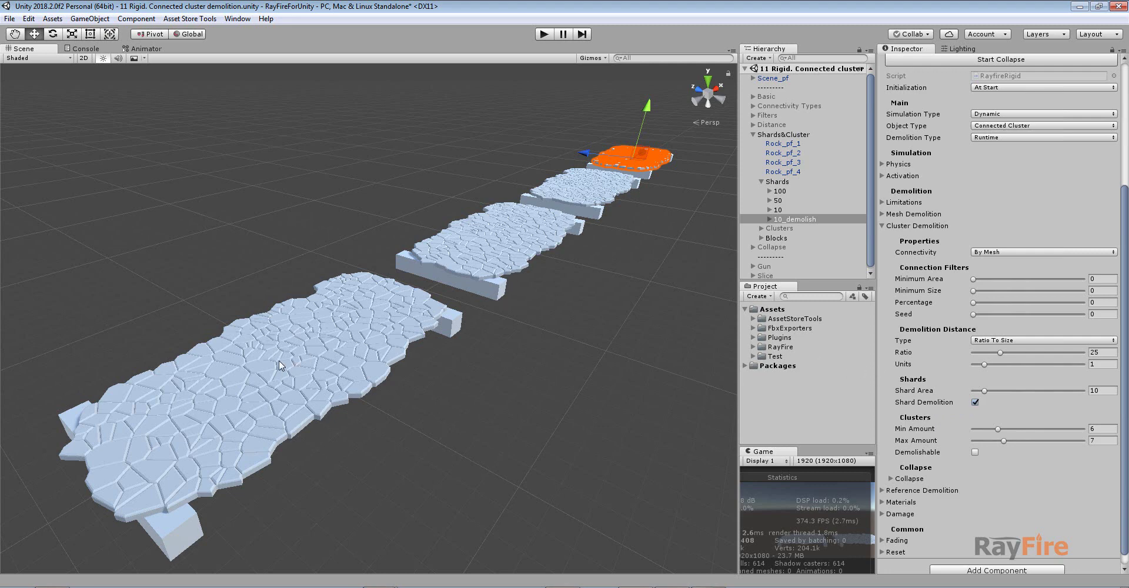
{"action": "left_click", "coordinate": [976, 403]}
{"action": "middle_click_drag", "start_coordinate": [658, 217], "coordinate": [637, 242]}
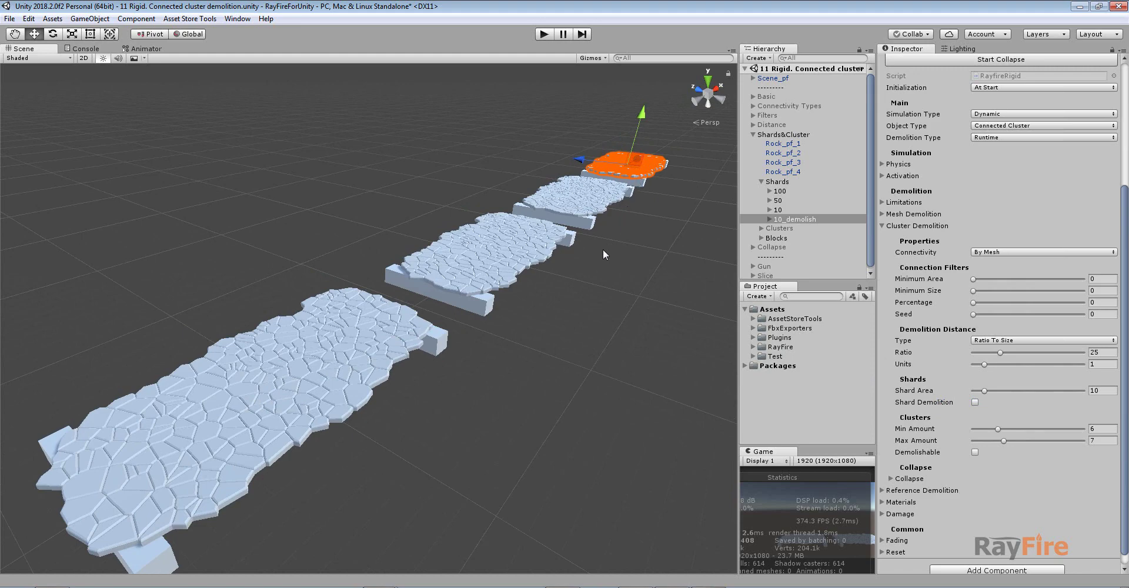
Start the simulation with several slabs in view and pause it before the falling rocks reach them
{"action": "left_click_drag", "start_coordinate": [542, 318], "coordinate": [503, 360], "text": "alt"}
{"action": "right_click_drag", "start_coordinate": [503, 360], "coordinate": [535, 340]}
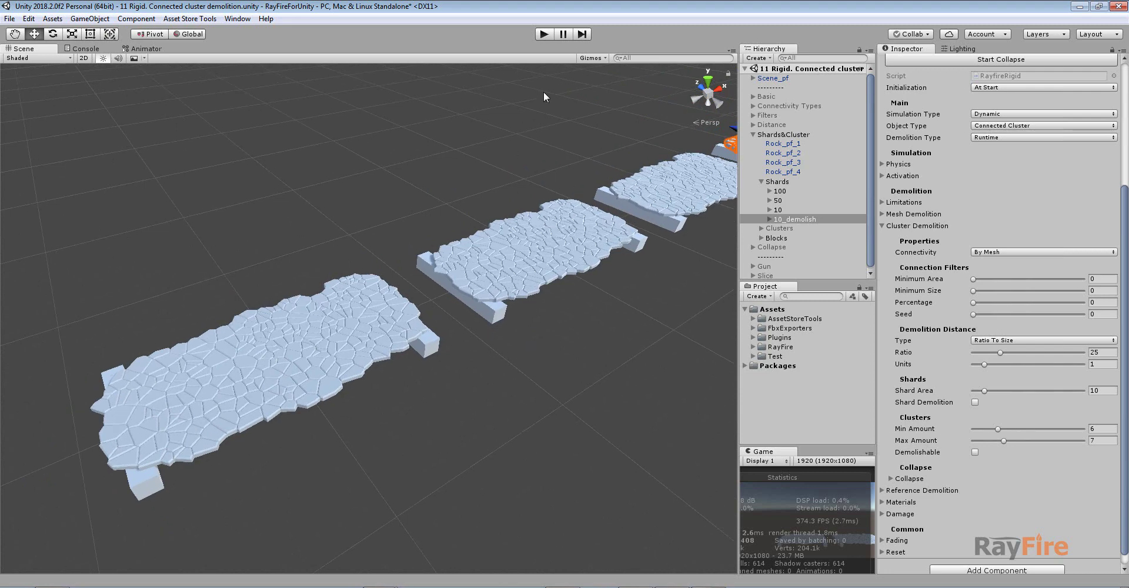
{"action": "left_click", "coordinate": [543, 34]}
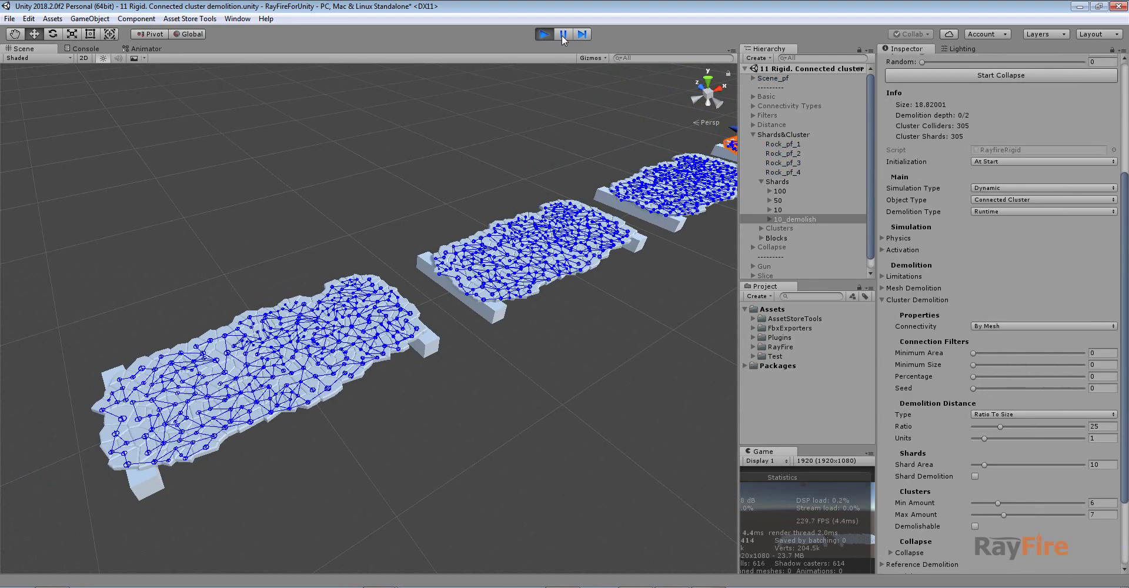
{"action": "left_click", "coordinate": [562, 34]}
Advance the paused simulation frame by frame until the rock hits and demolishes the 100 slab
{"action": "left_click_drag", "start_coordinate": [338, 259], "coordinate": [280, 374], "text": "alt"}
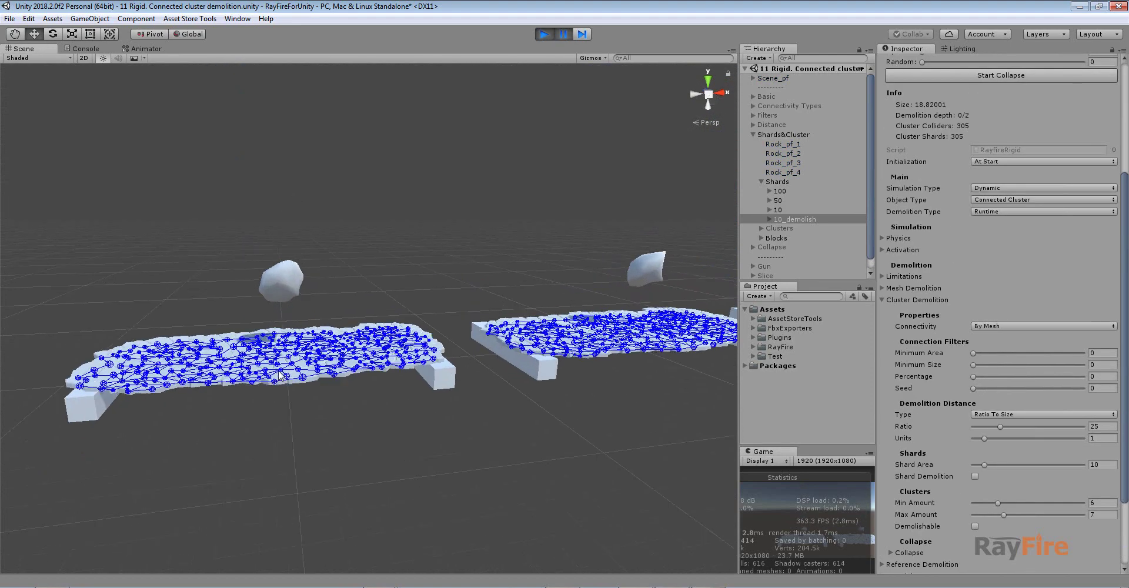
{"action": "scroll", "coordinate": [294, 306], "scroll_direction": "up", "scroll_amount": 3}
{"action": "left_click_drag", "start_coordinate": [297, 290], "coordinate": [332, 348], "text": "alt"}
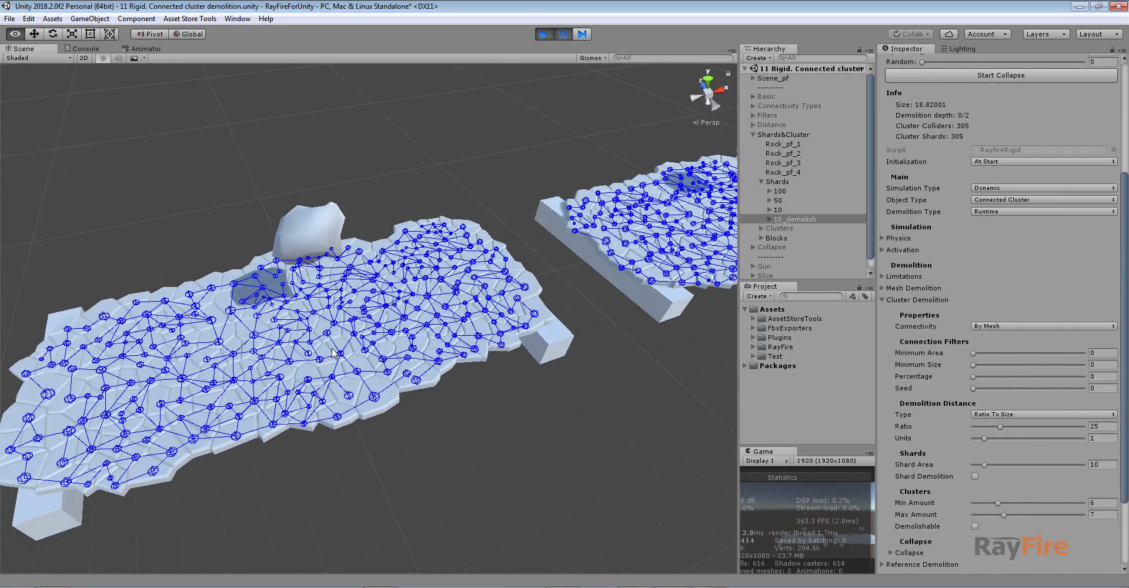
{"action": "scroll", "coordinate": [333, 348], "scroll_direction": "up", "scroll_amount": 3}
{"action": "left_click", "coordinate": [579, 35]}
{"action": "left_click", "coordinate": [579, 35]}
{"action": "left_click", "coordinate": [579, 35]}
{"action": "left_click", "coordinate": [580, 35]}
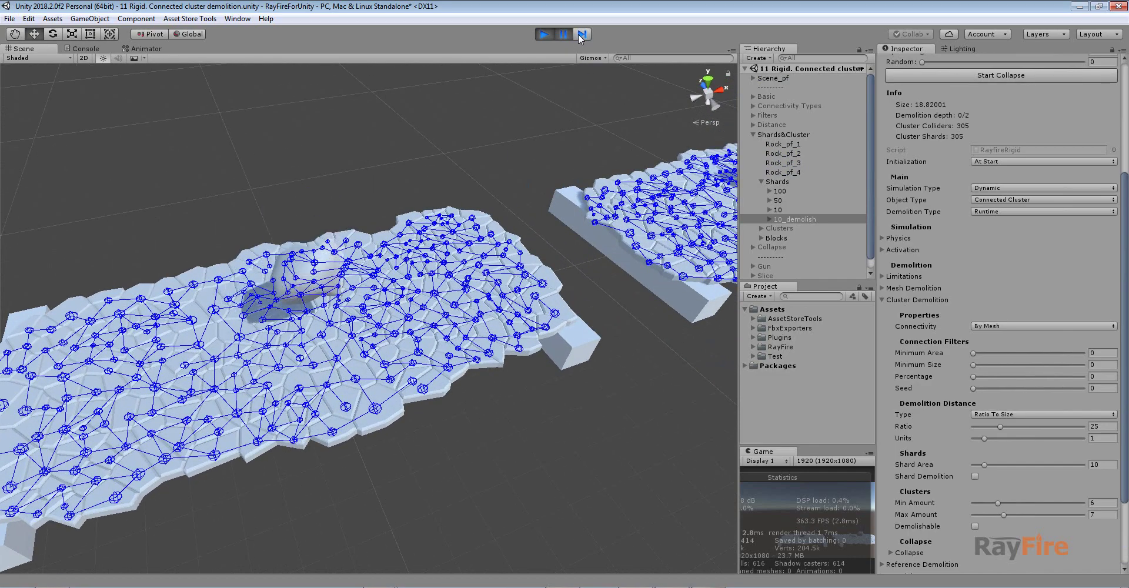
{"action": "left_click", "coordinate": [580, 35]}
{"action": "left_click", "coordinate": [580, 35]}
{"action": "left_click", "coordinate": [581, 34]}
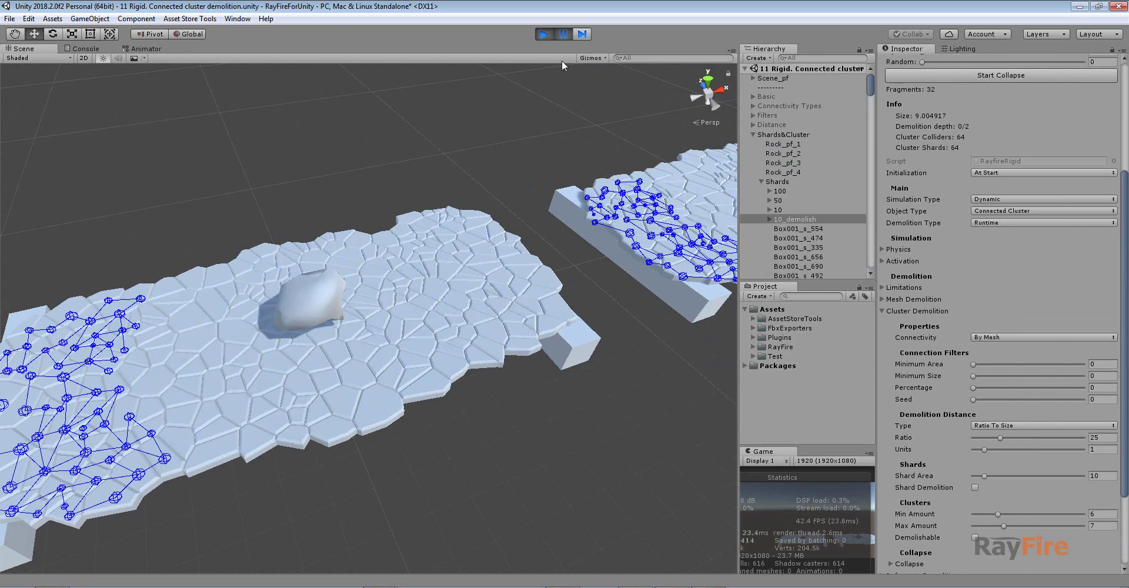
View the demolished 100 slab from above and select both remaining connected clusters at its ends
{"action": "left_click_drag", "start_coordinate": [427, 173], "coordinate": [401, 200]}
{"action": "middle_click_drag", "start_coordinate": [401, 200], "coordinate": [394, 208]}
{"action": "left_click_drag", "start_coordinate": [393, 208], "coordinate": [313, 278], "text": "alt"}
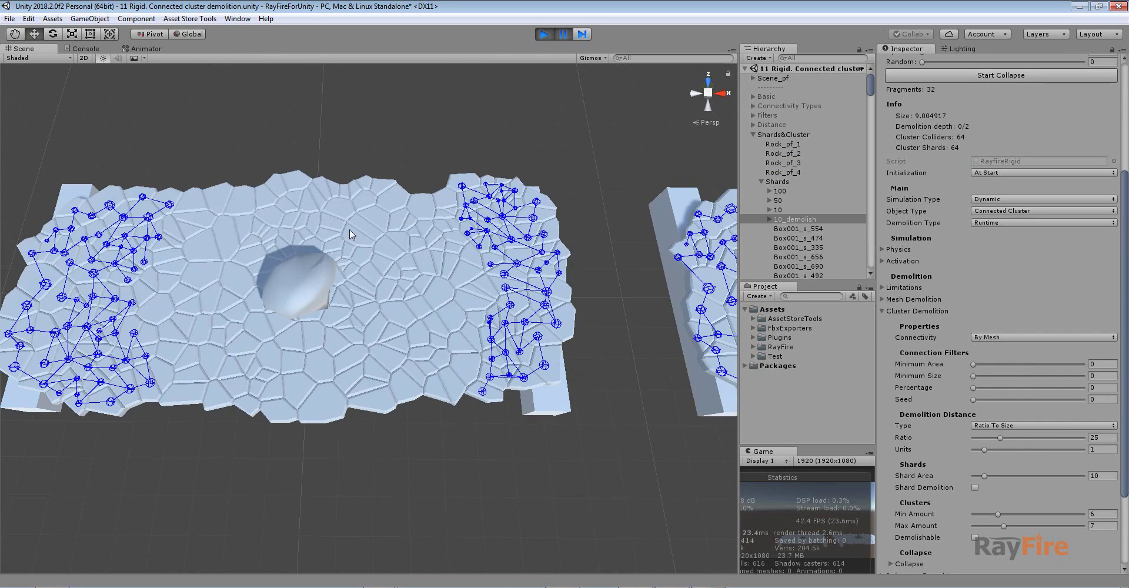
{"action": "left_click", "coordinate": [122, 221]}
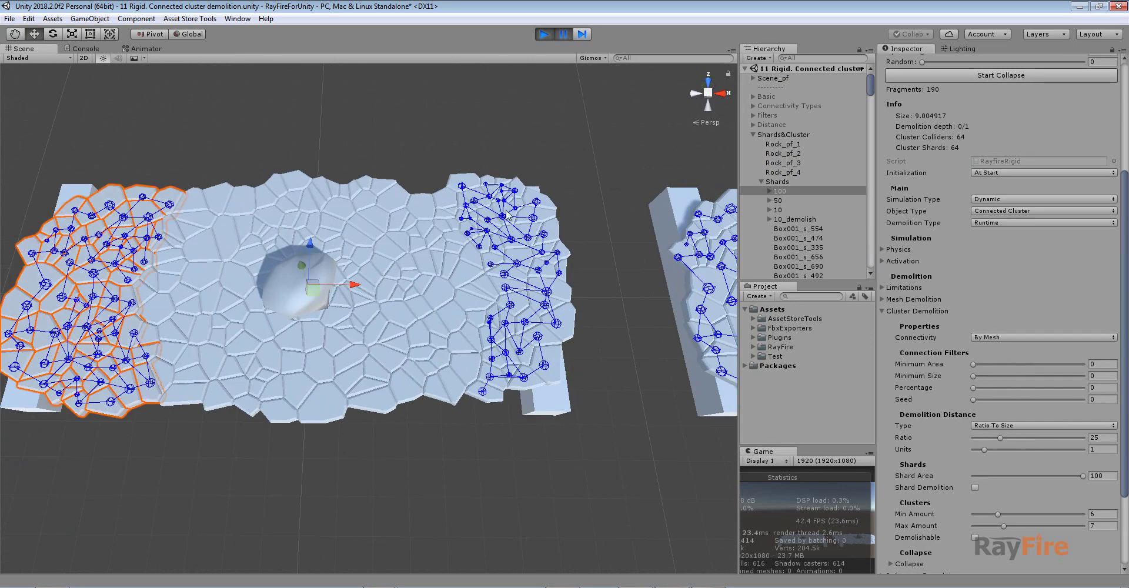
{"action": "left_click", "coordinate": [507, 213]}
{"action": "left_click", "coordinate": [140, 206], "text": "shift"}
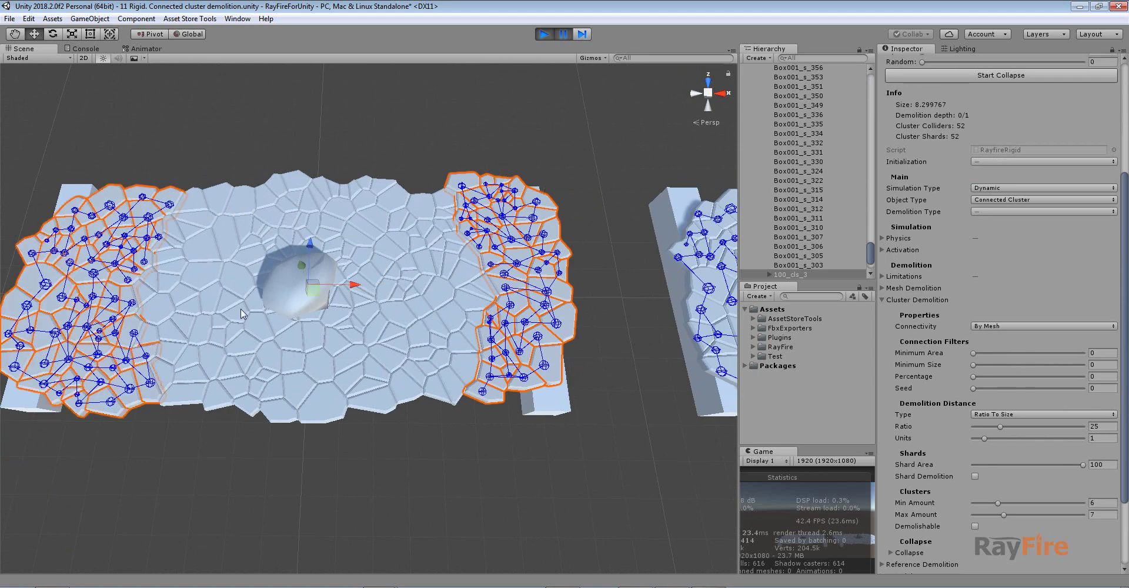
Inspect the 100 slab's Shard Area and select individual detached shards around the rock
{"action": "middle_click_drag", "start_coordinate": [263, 310], "coordinate": [289, 294]}
{"action": "scroll", "coordinate": [294, 296], "scroll_direction": "up", "scroll_amount": 2}
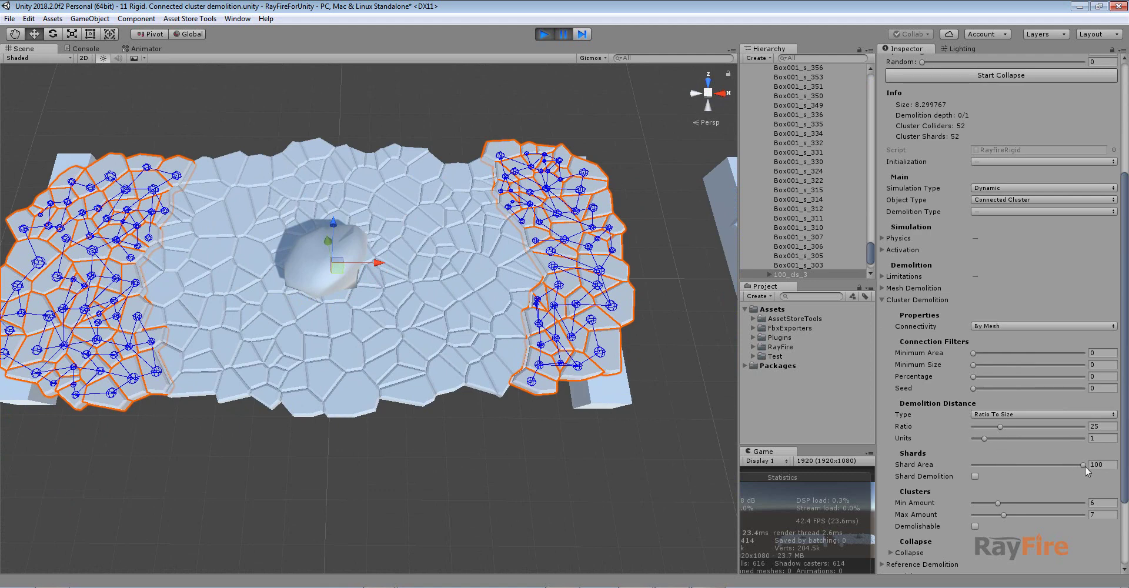
{"action": "left_click", "coordinate": [352, 299]}
{"action": "left_click", "coordinate": [371, 327]}
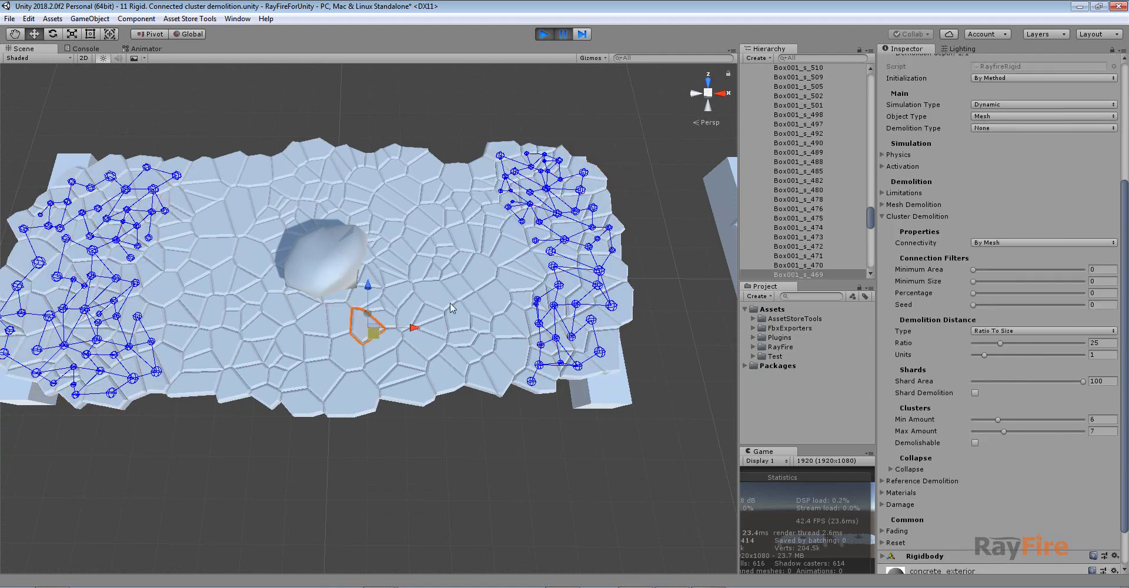
{"action": "left_click", "coordinate": [452, 262]}
{"action": "left_click", "coordinate": [382, 194]}
{"action": "left_click", "coordinate": [260, 262]}
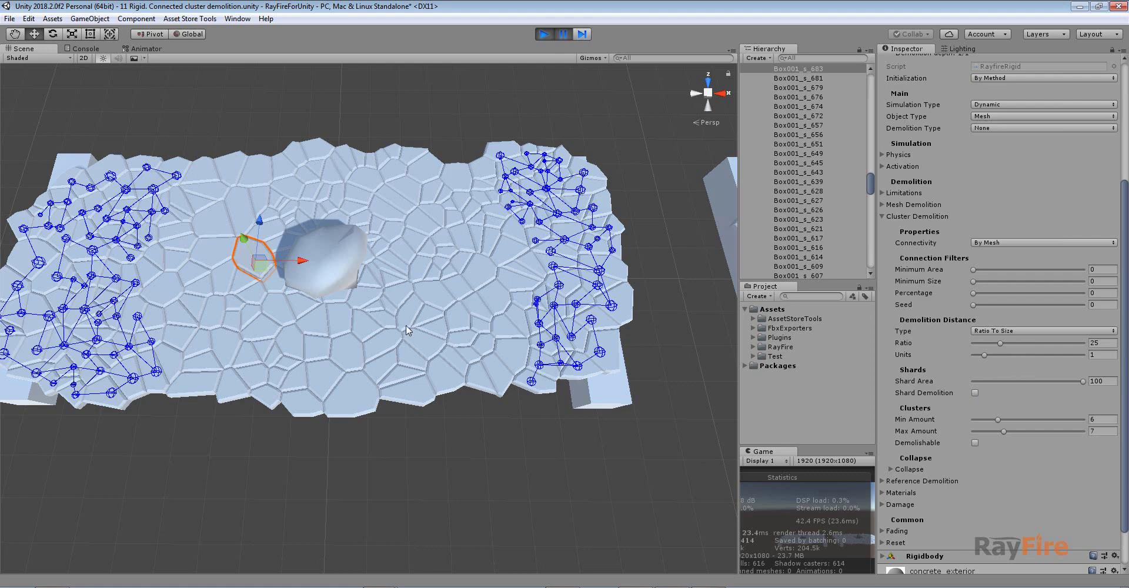
Move on to the demolished 50 slab and select both large connected clusters at its ends
{"action": "scroll", "coordinate": [361, 336], "scroll_direction": "down", "scroll_amount": 7}
{"action": "middle_click_drag", "start_coordinate": [336, 324], "coordinate": [112, 282]}
{"action": "middle_click_drag", "start_coordinate": [694, 305], "coordinate": [509, 304]}
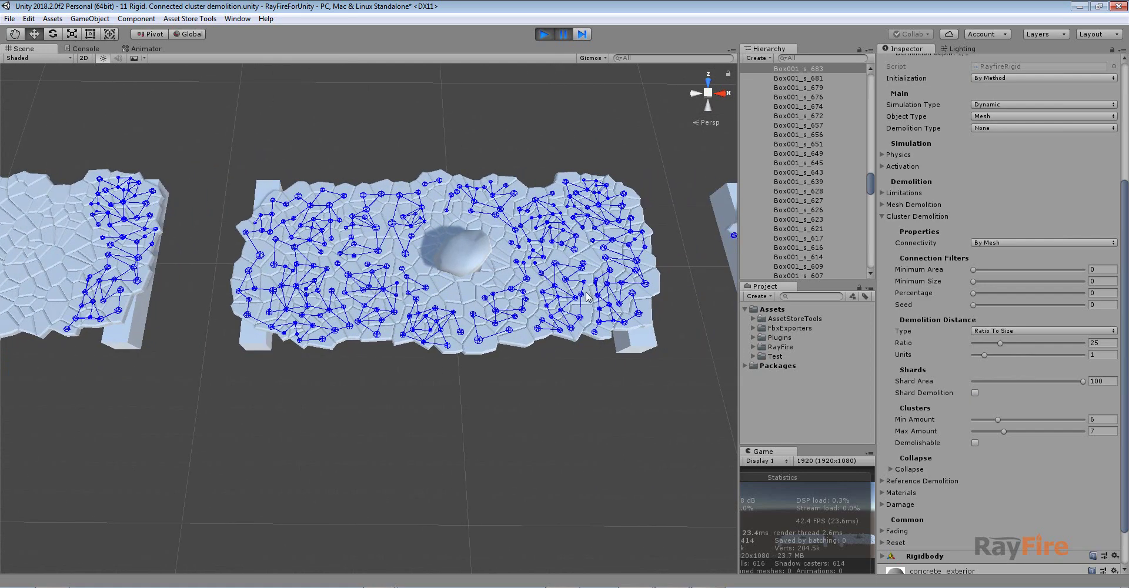
{"action": "left_click", "coordinate": [586, 293]}
{"action": "left_click", "coordinate": [615, 222]}
{"action": "left_click", "coordinate": [283, 268], "text": "shift"}
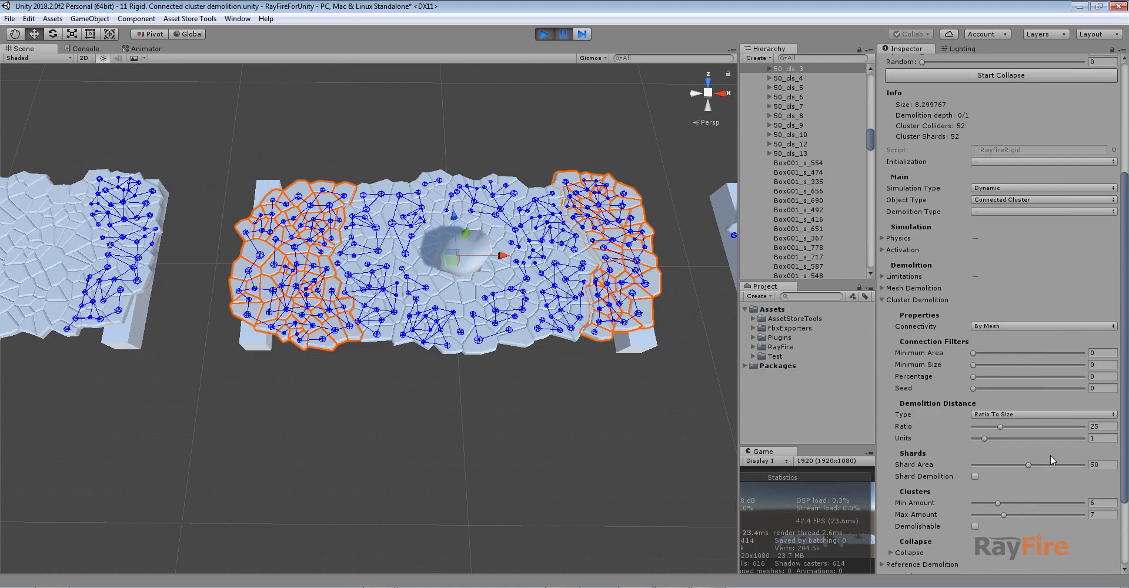
Add the detached shards around the rock on the 50 slab to the selection with a selection box
{"action": "scroll", "coordinate": [445, 267], "scroll_direction": "up", "scroll_amount": 8}
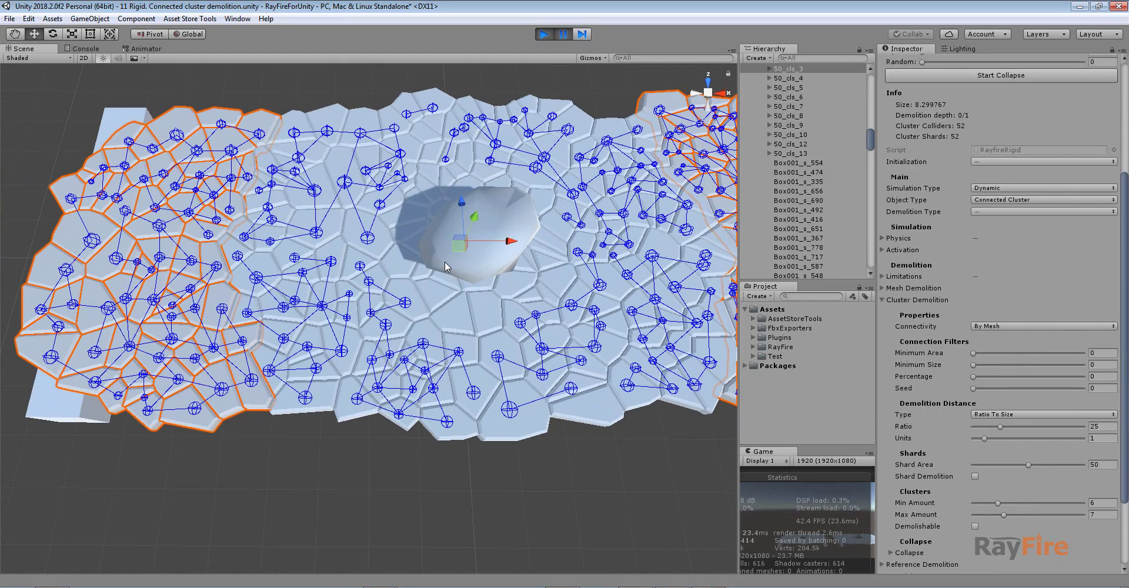
{"action": "scroll", "coordinate": [468, 253], "scroll_direction": "up", "scroll_amount": 3}
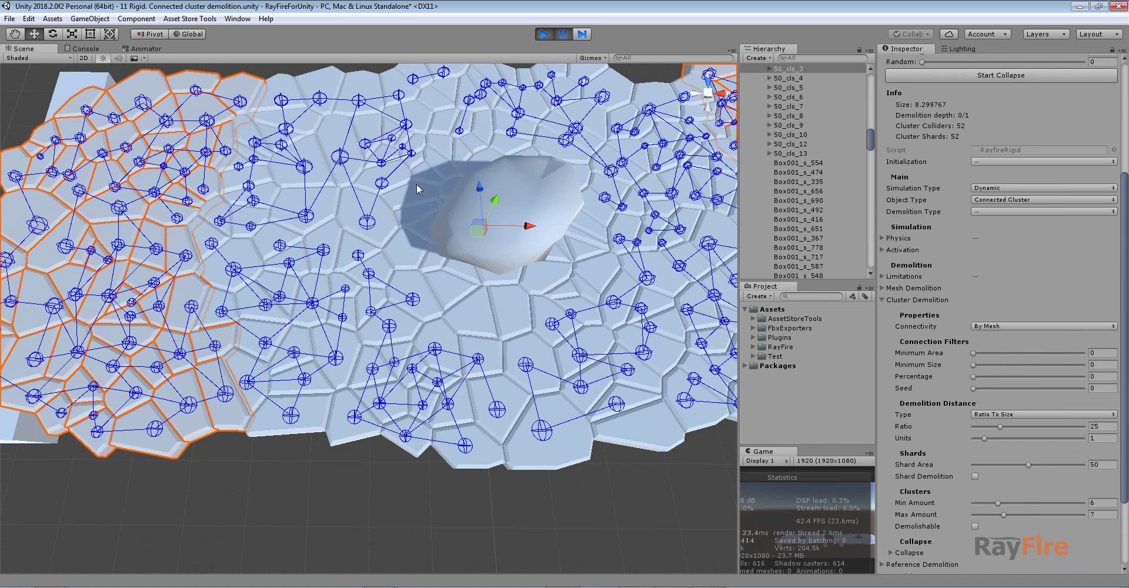
{"action": "left_click_drag", "start_coordinate": [367, 142], "coordinate": [598, 321], "text": "shift"}
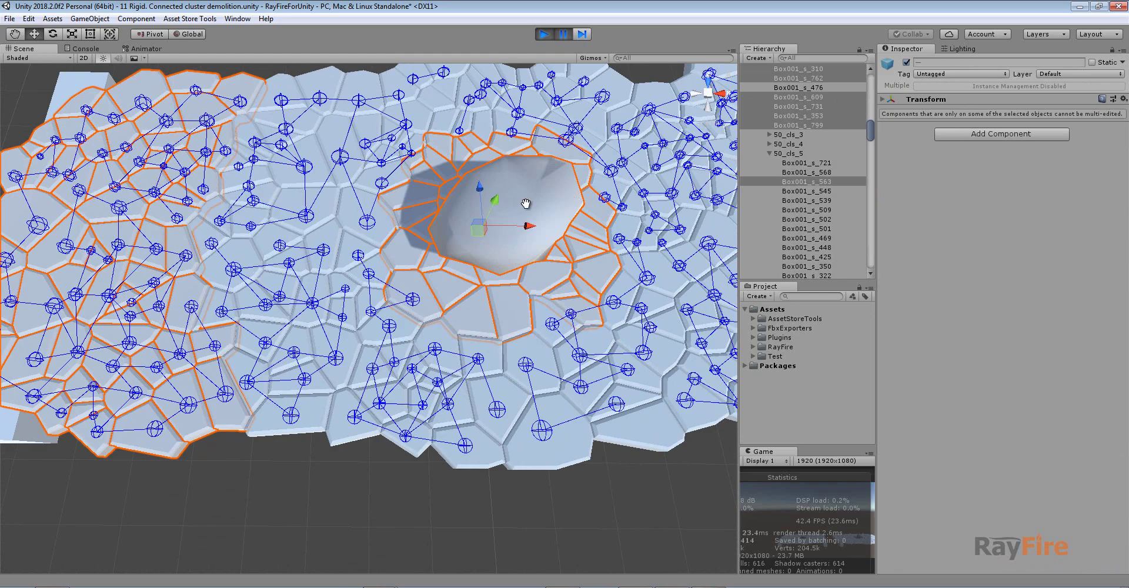
From above, inspect the smaller clusters along the far edge and +X side of the 50 slab's impact area individually
{"action": "middle_click_drag", "start_coordinate": [526, 203], "coordinate": [474, 194]}
{"action": "left_click_drag", "start_coordinate": [474, 200], "coordinate": [473, 303], "text": "alt"}
{"action": "middle_click_drag", "start_coordinate": [371, 133], "coordinate": [305, 226]}
{"action": "scroll", "coordinate": [394, 261], "scroll_direction": "down", "scroll_amount": 1}
{"action": "scroll", "coordinate": [394, 261], "scroll_direction": "down", "scroll_amount": 1}
{"action": "left_click", "coordinate": [315, 173]}
{"action": "left_click", "coordinate": [439, 131]}
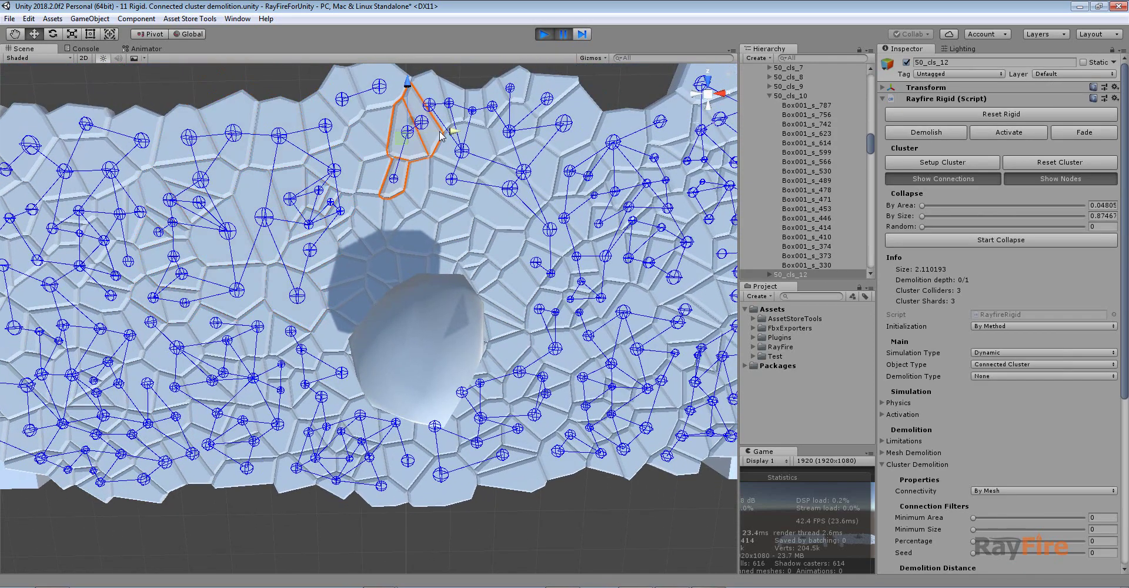
{"action": "left_click", "coordinate": [492, 141]}
{"action": "left_click", "coordinate": [605, 256]}
{"action": "scroll", "coordinate": [590, 273], "scroll_direction": "down", "scroll_amount": 1}
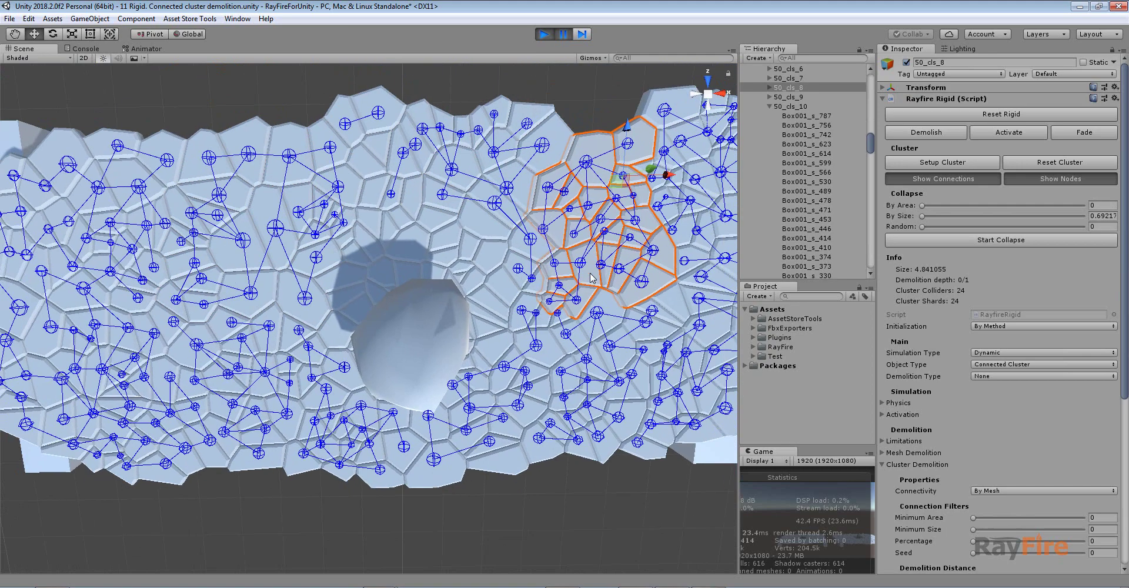
Inspect the clusters along the near edge and -X side of the 50 slab's impact area individually
{"action": "middle_click_drag", "start_coordinate": [592, 278], "coordinate": [516, 270]}
{"action": "left_click", "coordinate": [516, 284]}
{"action": "left_click", "coordinate": [427, 357]}
{"action": "left_click", "coordinate": [259, 345]}
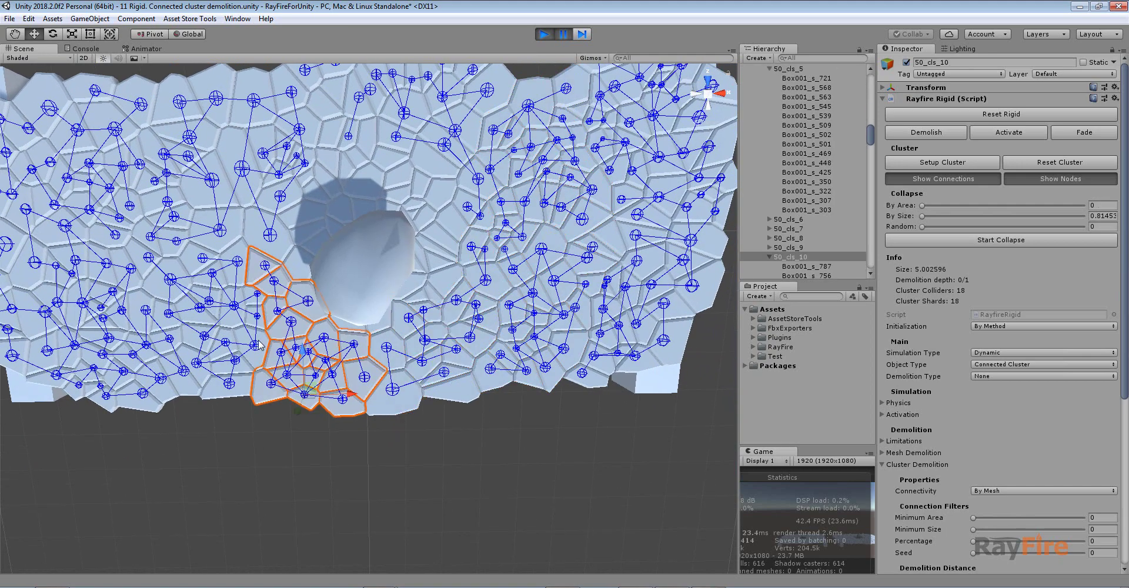
{"action": "left_click", "coordinate": [227, 303]}
{"action": "left_click", "coordinate": [224, 208]}
{"action": "scroll", "coordinate": [224, 209], "scroll_direction": "down", "scroll_amount": 1}
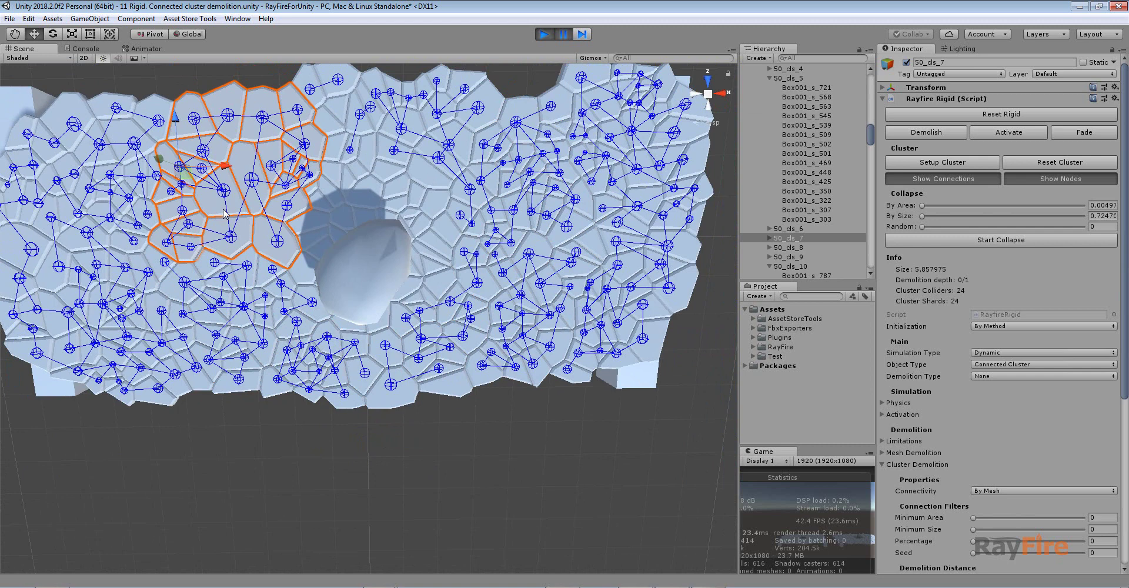
Add the remaining small clusters surrounding the impact area of the 50 slab to the selection, forming a ring
{"action": "left_click", "coordinate": [222, 299], "text": "shift"}
{"action": "left_click", "coordinate": [329, 358], "text": "shift"}
{"action": "left_click", "coordinate": [467, 340], "text": "shift"}
{"action": "scroll", "coordinate": [1004, 492], "scroll_direction": "down", "scroll_amount": 7}
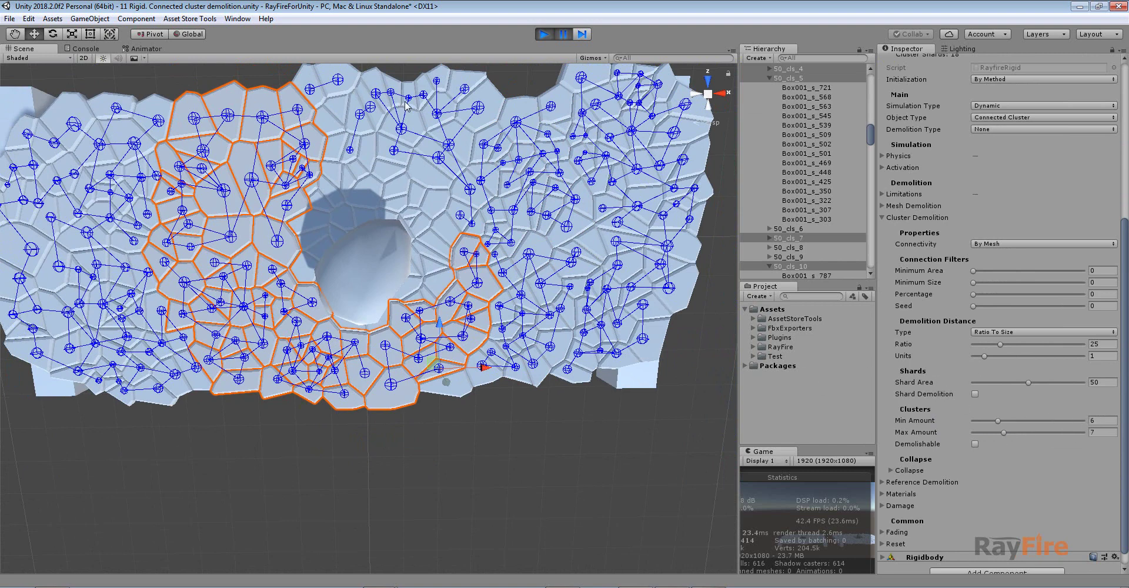
{"action": "left_click", "coordinate": [456, 139], "text": "shift"}
{"action": "left_click", "coordinate": [520, 230], "text": "shift"}
{"action": "left_click", "coordinate": [528, 288], "text": "shift"}
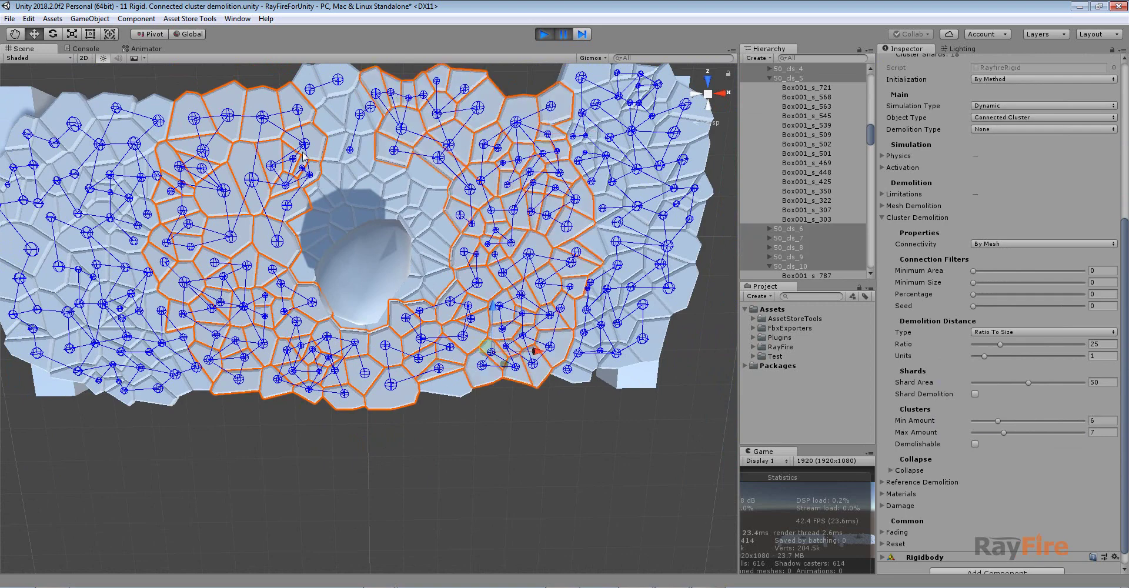
{"action": "left_click", "coordinate": [357, 112], "text": "shift"}
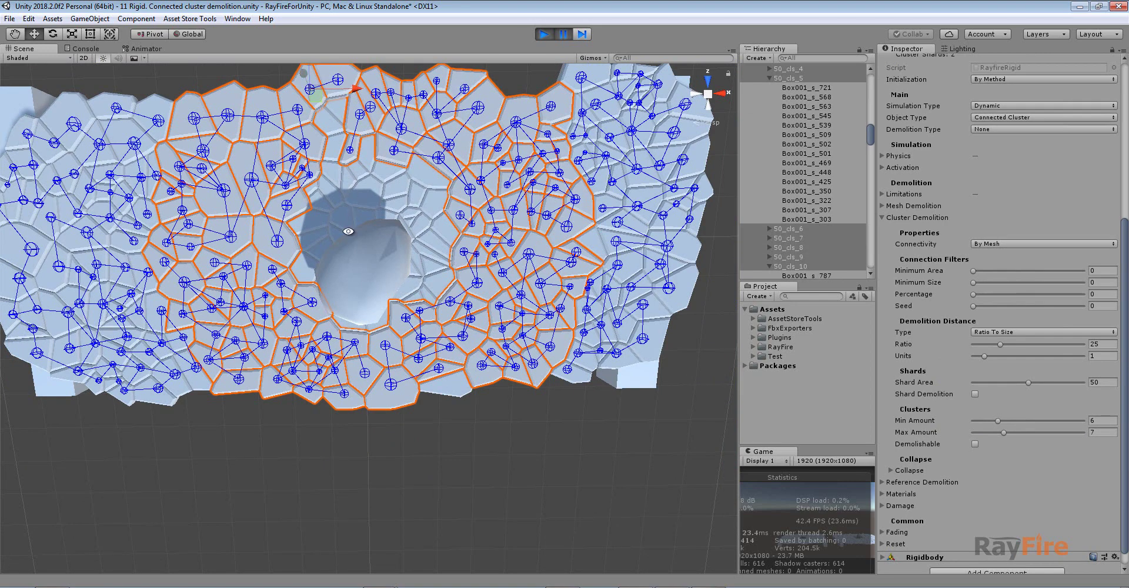
Examine the loose shards around the rock and the surrounding ring of clusters on the 50 slab from several angles
{"action": "left_click_drag", "start_coordinate": [349, 231], "coordinate": [361, 157], "text": "alt"}
{"action": "scroll", "coordinate": [357, 219], "scroll_direction": "up", "scroll_amount": 2}
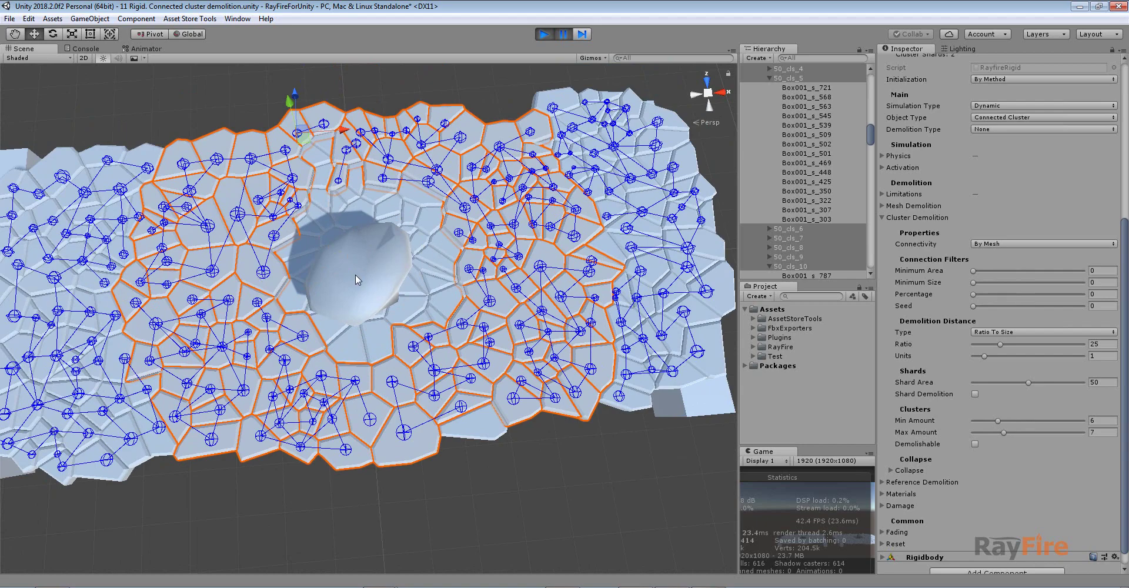
{"action": "scroll", "coordinate": [343, 265], "scroll_direction": "up", "scroll_amount": 8}
{"action": "middle_click_drag", "start_coordinate": [341, 241], "coordinate": [350, 272]}
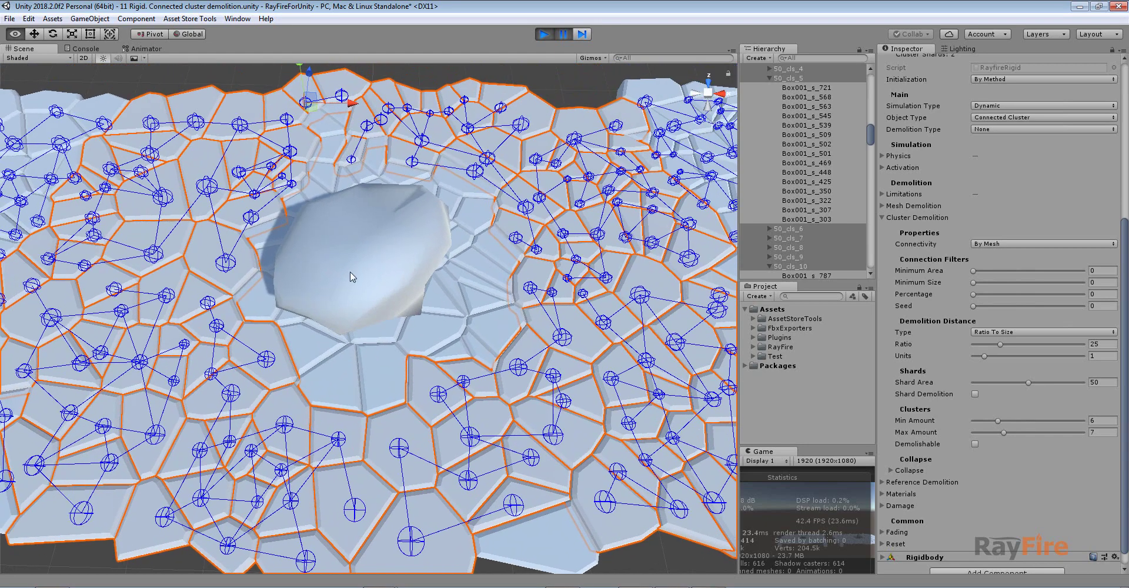
{"action": "left_click_drag", "start_coordinate": [350, 272], "coordinate": [373, 341], "text": "alt"}
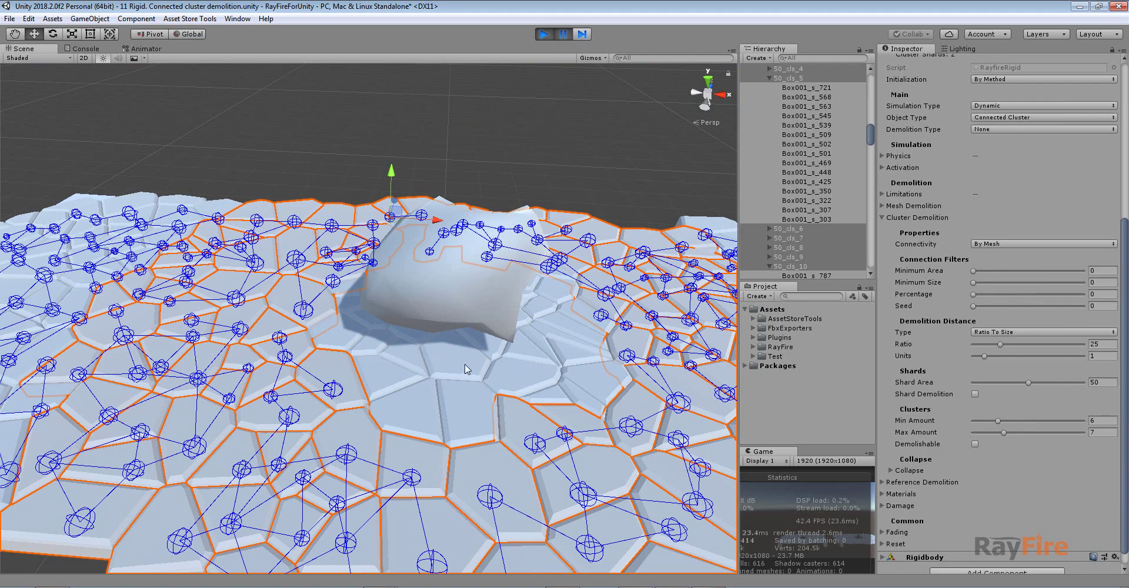
{"action": "scroll", "coordinate": [376, 309], "scroll_direction": "down", "scroll_amount": 1}
{"action": "left_click_drag", "start_coordinate": [499, 229], "coordinate": [500, 306], "text": "alt"}
{"action": "scroll", "coordinate": [500, 306], "scroll_direction": "down", "scroll_amount": 8}
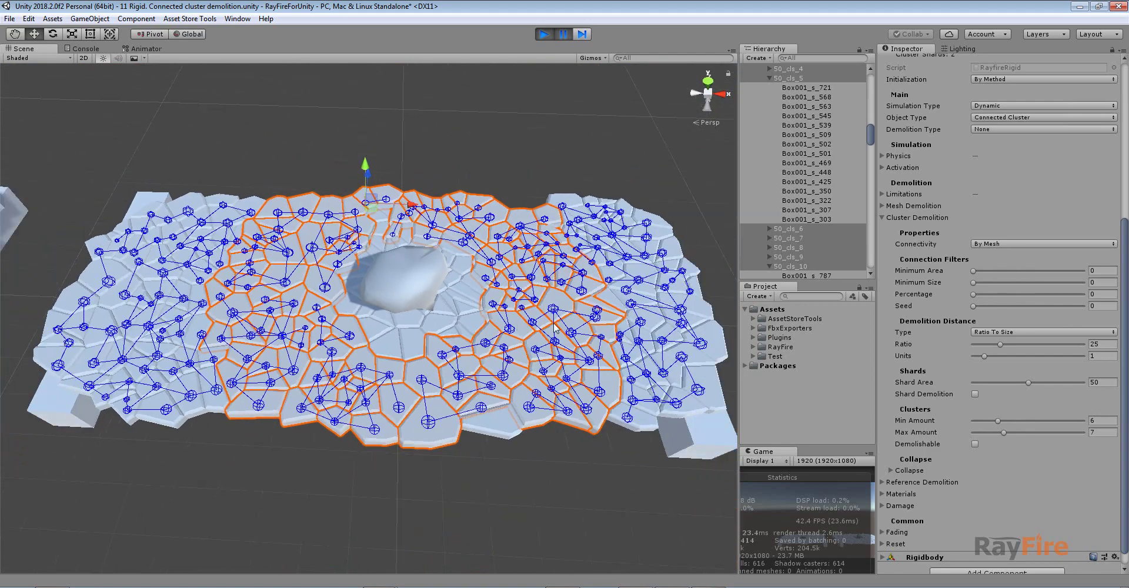
Inspect the clusters on the +X side of the 10 slab and check their Shard Area setting
{"action": "middle_click_drag", "start_coordinate": [511, 311], "coordinate": [235, 322]}
{"action": "left_click_drag", "start_coordinate": [235, 325], "coordinate": [679, 334], "text": "alt"}
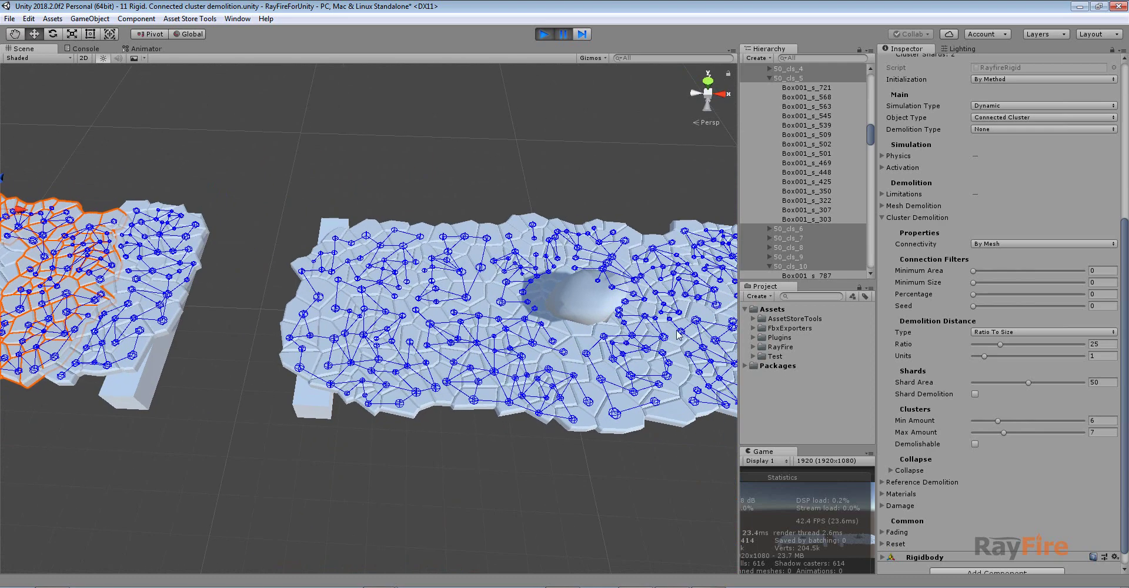
{"action": "left_click", "coordinate": [720, 283]}
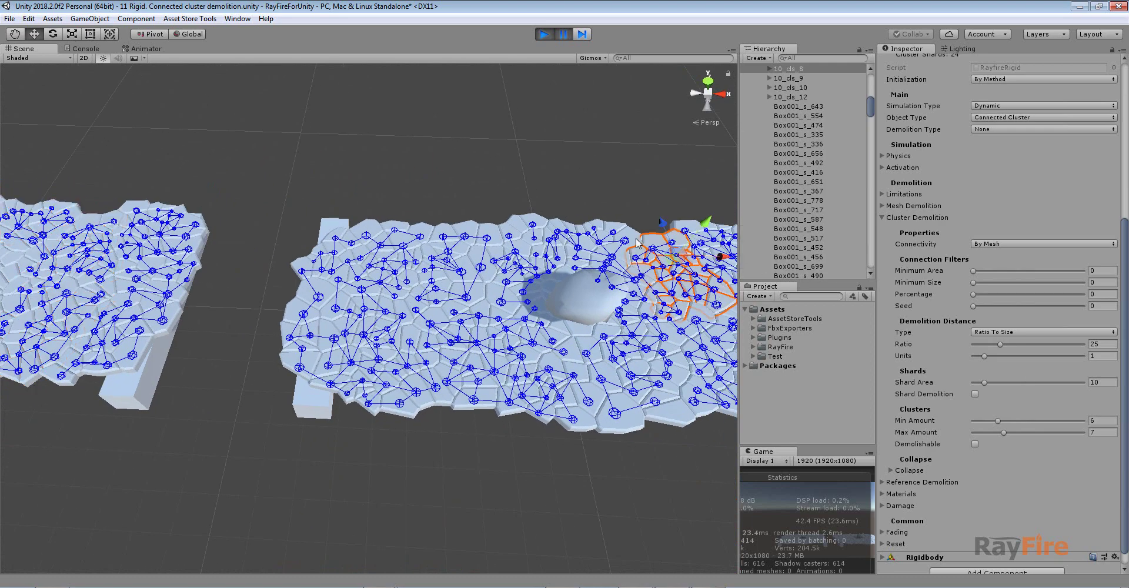
{"action": "middle_click_drag", "start_coordinate": [735, 277], "coordinate": [684, 289]}
{"action": "left_click", "coordinate": [707, 282]}
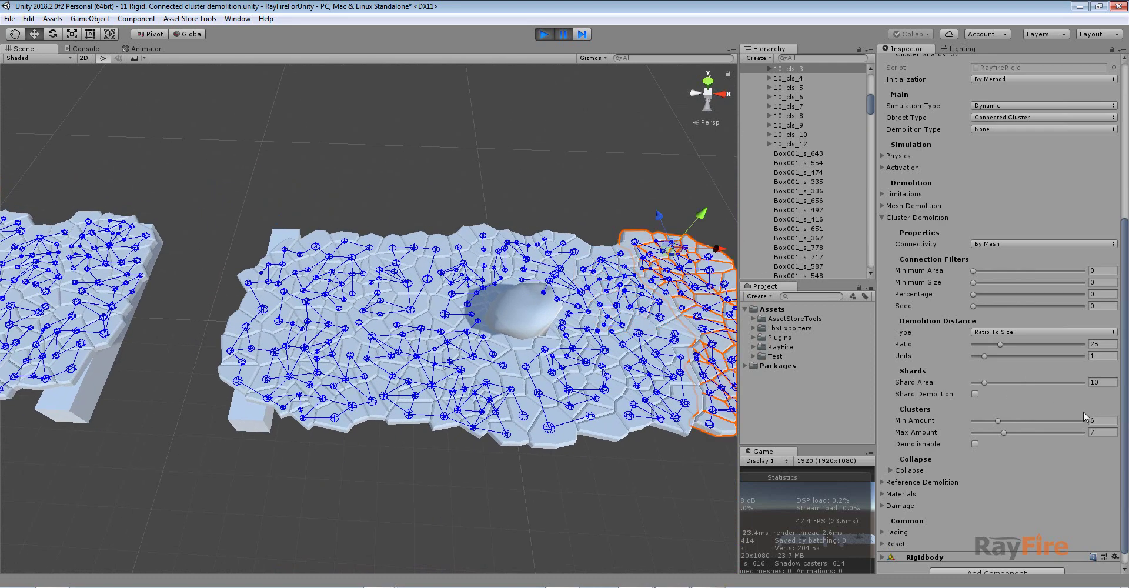
{"action": "left_click", "coordinate": [1102, 383]}
Select the detached shards around the rock on the 10 slab with a selection box and examine the area
{"action": "scroll", "coordinate": [659, 391], "scroll_direction": "up", "scroll_amount": 5}
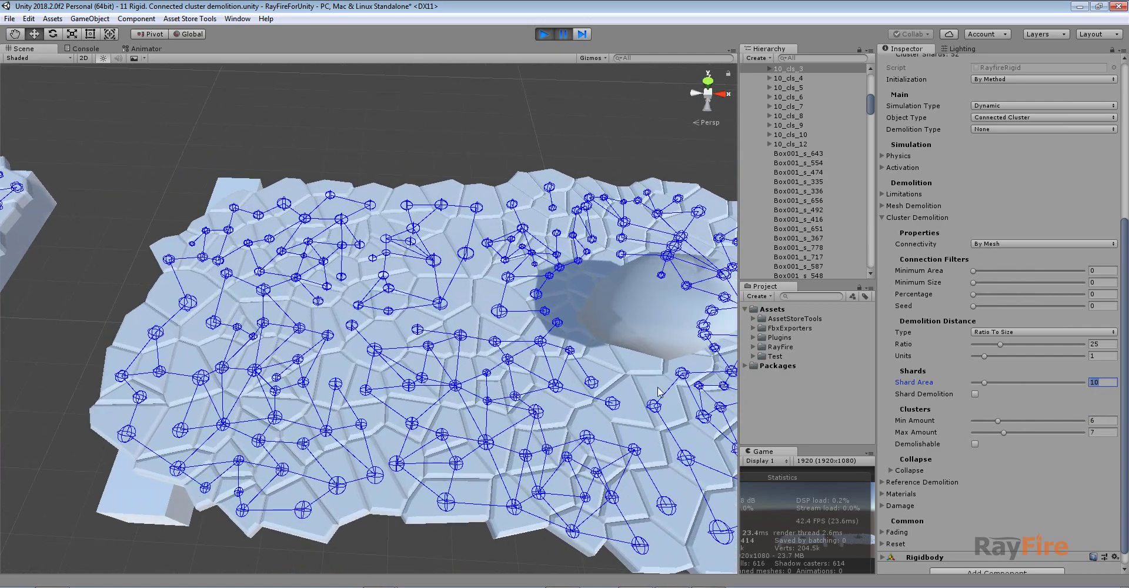
{"action": "scroll", "coordinate": [522, 327], "scroll_direction": "up", "scroll_amount": 5}
{"action": "middle_click_drag", "start_coordinate": [522, 328], "coordinate": [378, 288]}
{"action": "left_click_drag", "start_coordinate": [517, 365], "coordinate": [515, 259], "text": "alt"}
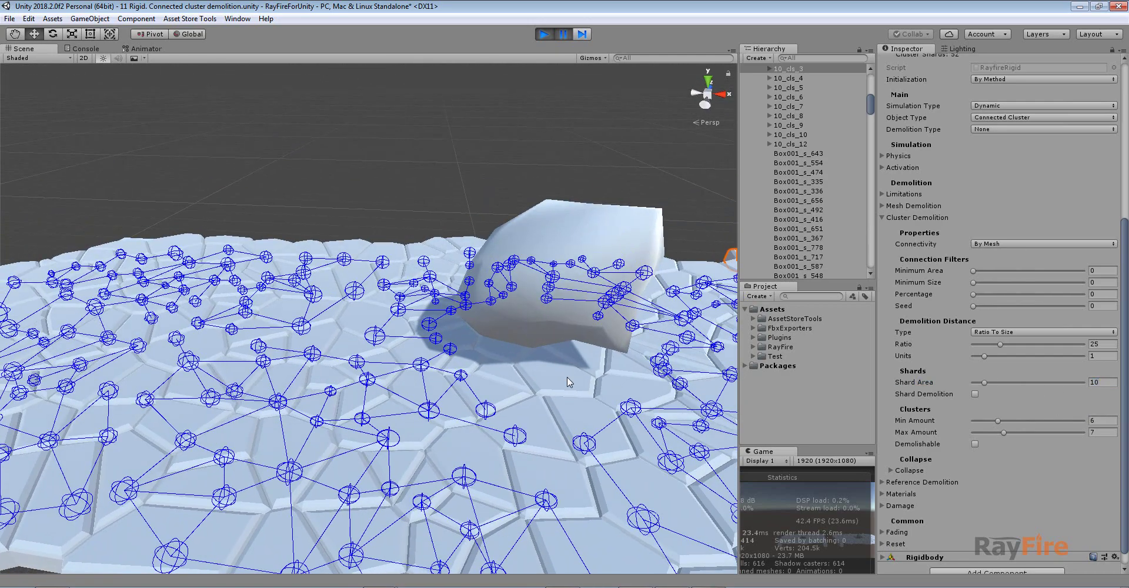
{"action": "left_click", "coordinate": [567, 382]}
{"action": "left_click_drag", "start_coordinate": [401, 252], "coordinate": [653, 395]}
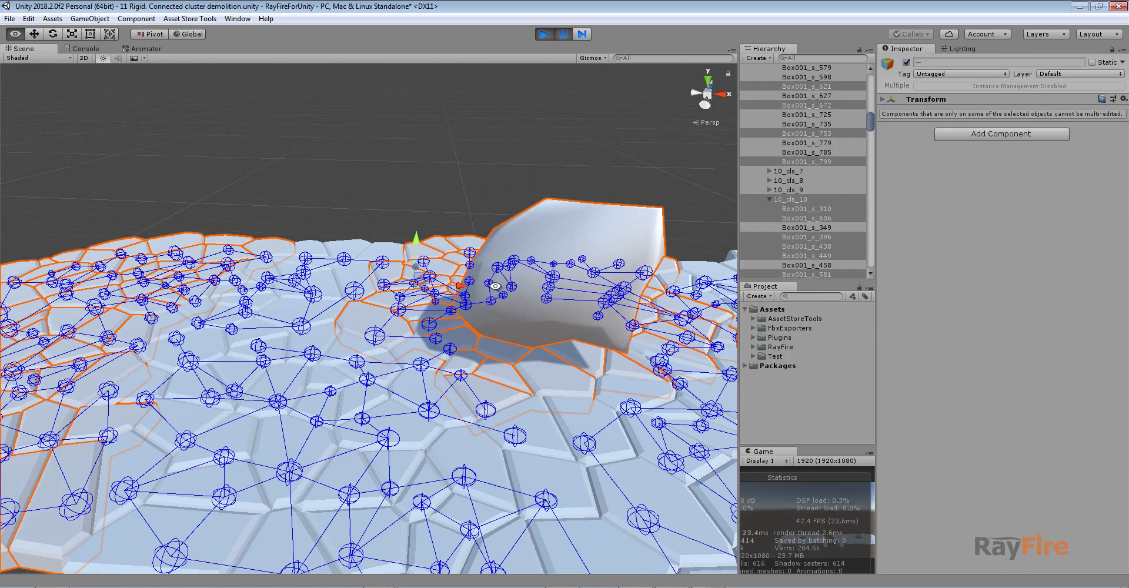
{"action": "left_click_drag", "start_coordinate": [495, 286], "coordinate": [495, 385], "text": "alt"}
{"action": "middle_click_drag", "start_coordinate": [496, 287], "coordinate": [440, 328]}
{"action": "left_click_drag", "start_coordinate": [443, 406], "coordinate": [443, 314], "text": "alt"}
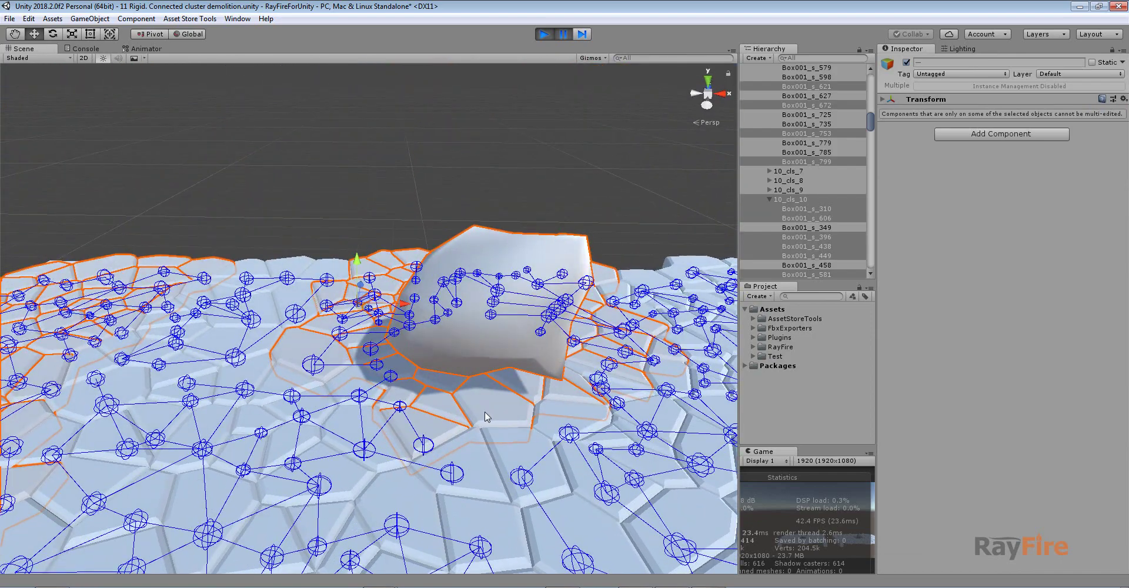
From above, inspect the clusters surrounding the 10 slab's impact area individually and review the Shard Area setting of the near -X cluster
{"action": "left_click", "coordinate": [486, 417]}
{"action": "left_click_drag", "start_coordinate": [438, 382], "coordinate": [400, 423], "text": "alt"}
{"action": "left_click", "coordinate": [386, 455]}
{"action": "left_click_drag", "start_coordinate": [317, 320], "coordinate": [312, 232], "text": "alt"}
{"action": "left_click", "coordinate": [312, 230]}
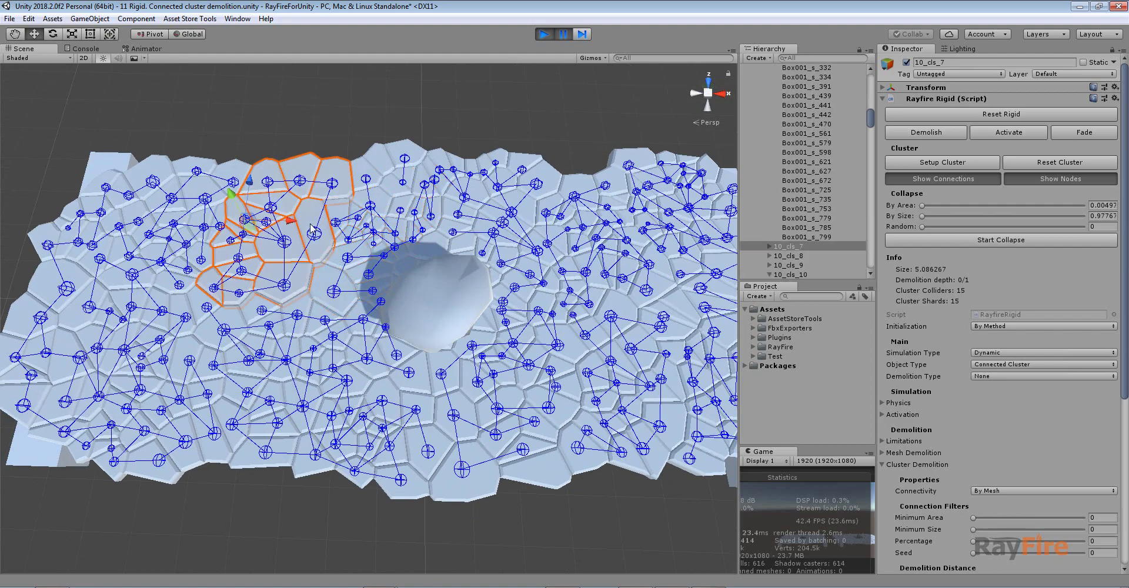
{"action": "left_click", "coordinate": [547, 215]}
{"action": "left_click", "coordinate": [588, 377]}
{"action": "left_click", "coordinate": [554, 402]}
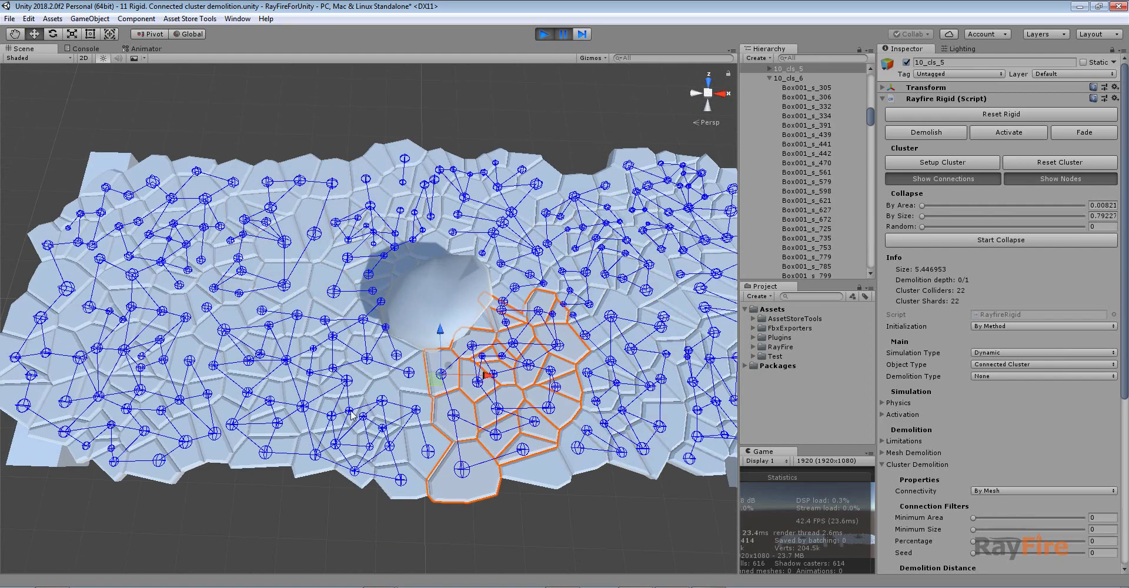
{"action": "left_click", "coordinate": [348, 410]}
{"action": "scroll", "coordinate": [349, 410], "scroll_direction": "down", "scroll_amount": 6}
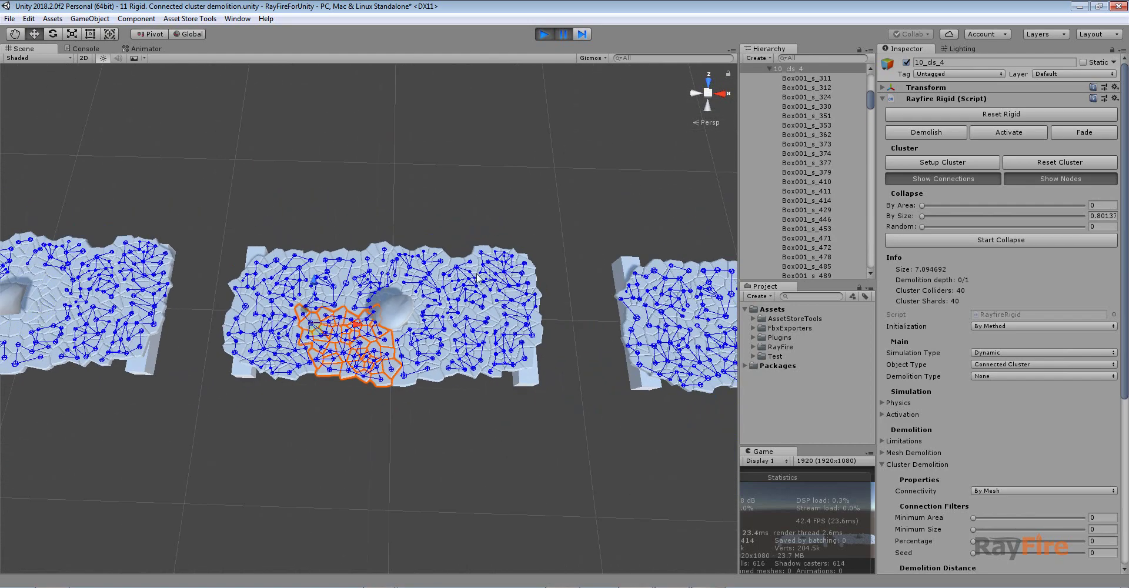
{"action": "scroll", "coordinate": [395, 323], "scroll_direction": "up", "scroll_amount": 5}
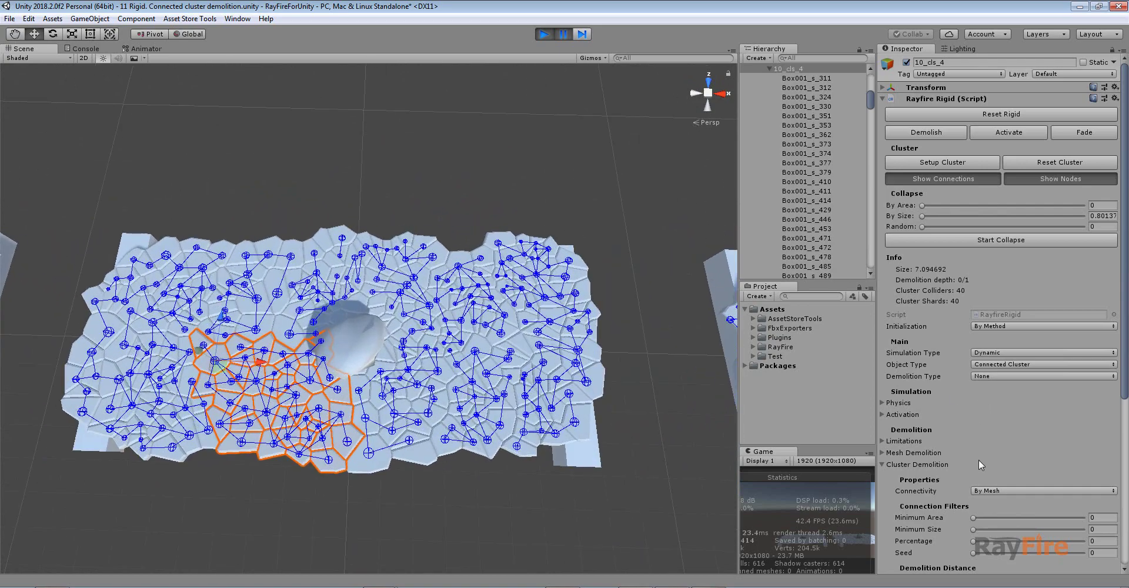
{"action": "scroll", "coordinate": [979, 460], "scroll_direction": "down", "scroll_amount": 7}
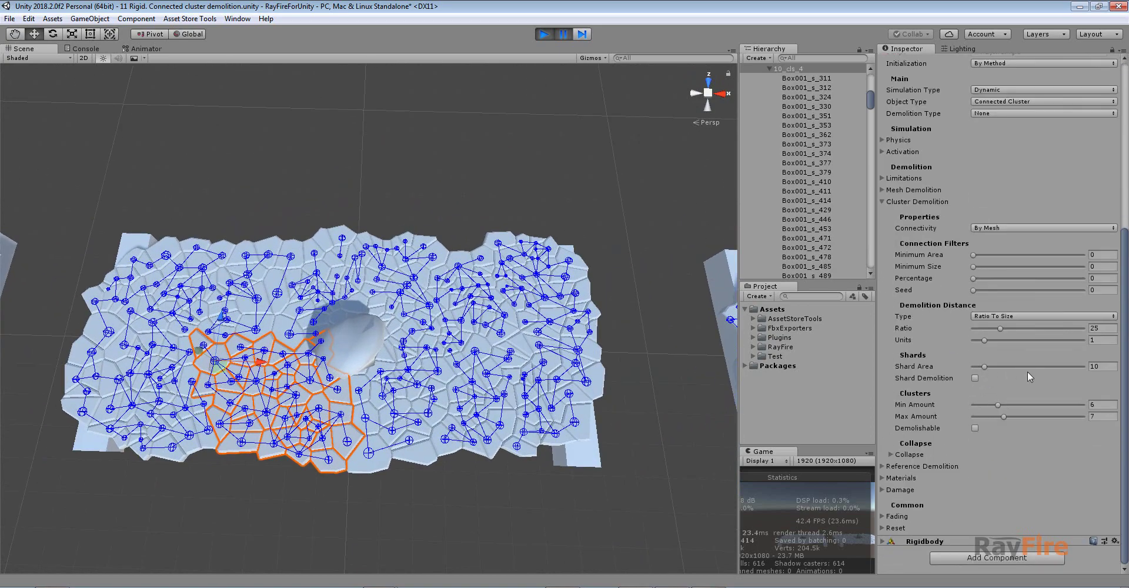
Select a detached shard beside the rock on the 10_demolish slab, frame it and inspect its cluster demolition settings
{"action": "middle_click_drag", "start_coordinate": [645, 336], "coordinate": [333, 344]}
{"action": "scroll", "coordinate": [333, 344], "scroll_direction": "down", "scroll_amount": 2}
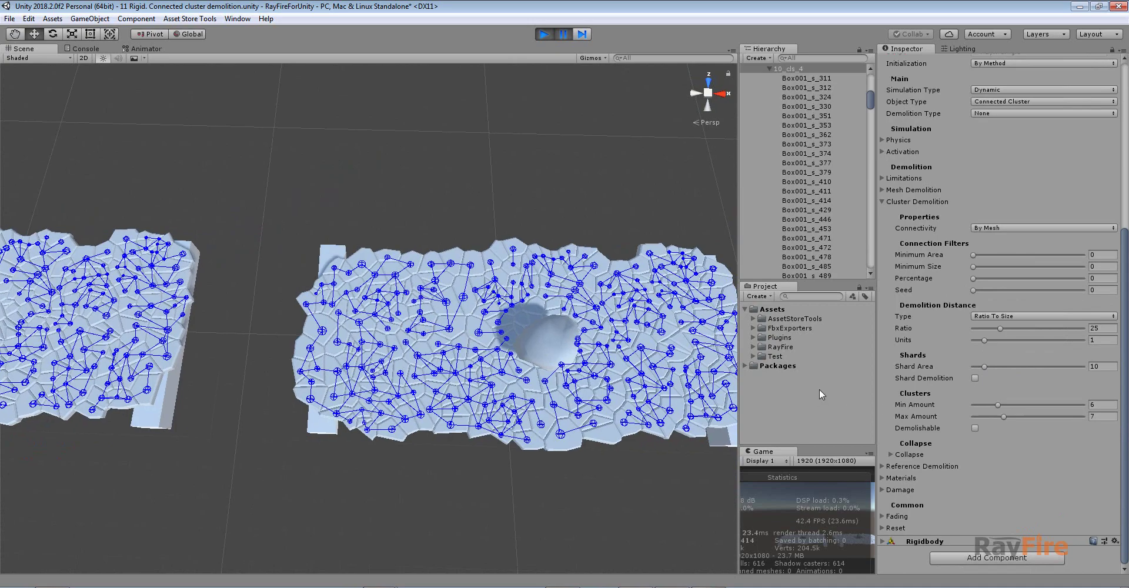
{"action": "scroll", "coordinate": [552, 345], "scroll_direction": "up", "scroll_amount": 5}
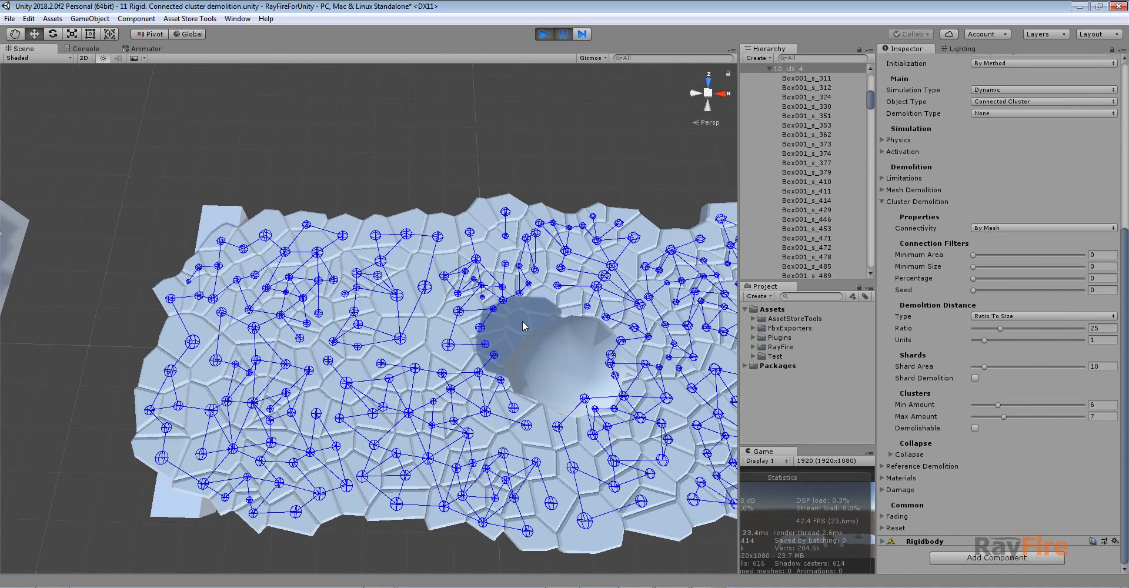
{"action": "left_click", "coordinate": [522, 322]}
{"action": "key", "text": "f"}
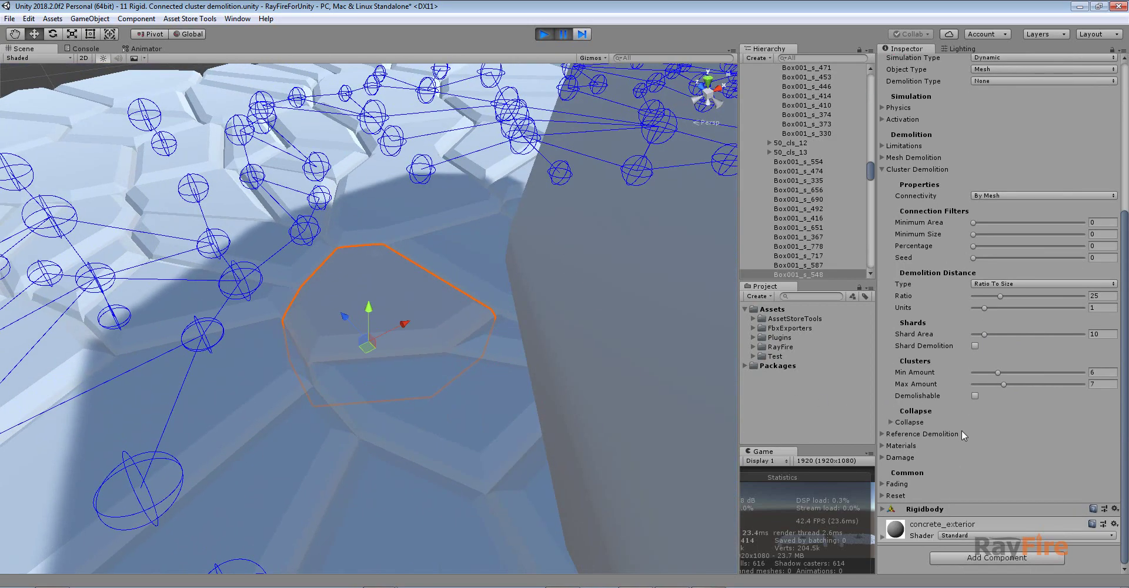
{"action": "scroll", "coordinate": [511, 288], "scroll_direction": "down", "scroll_amount": 8}
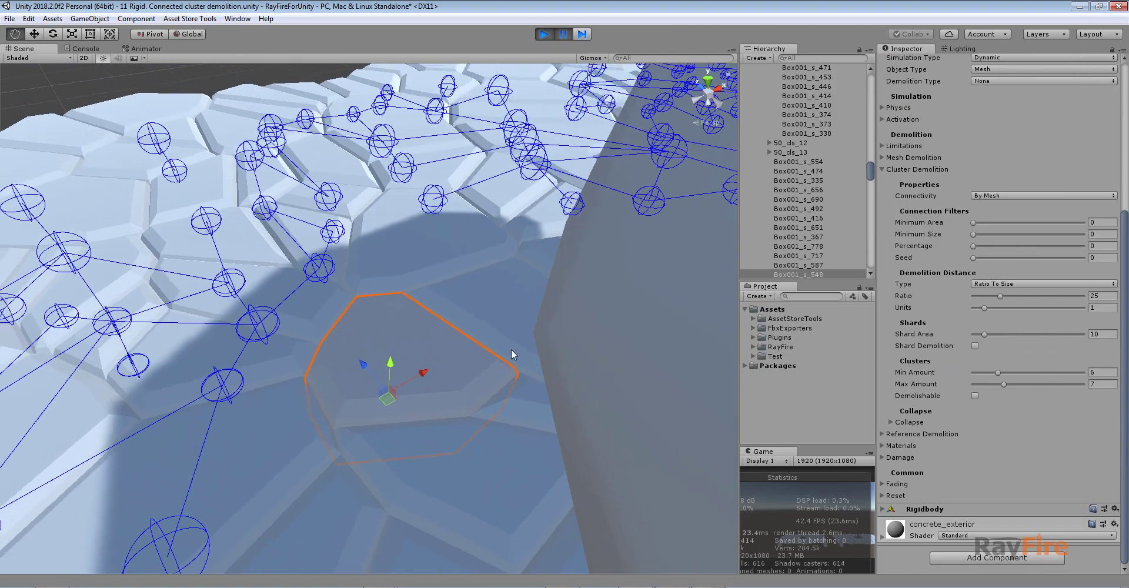
{"action": "scroll", "coordinate": [563, 336], "scroll_direction": "down", "scroll_amount": 10}
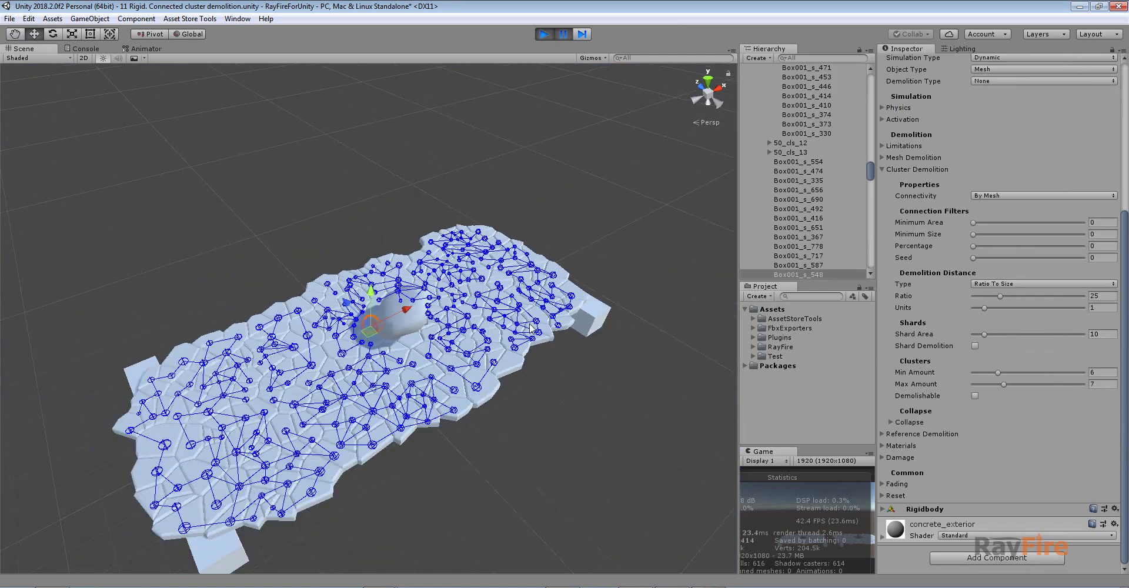
Select the cluster at the +X end of the 10_demolish slab and review its Rayfire Rigid settings
{"action": "left_click_drag", "start_coordinate": [564, 336], "coordinate": [499, 256], "text": "alt"}
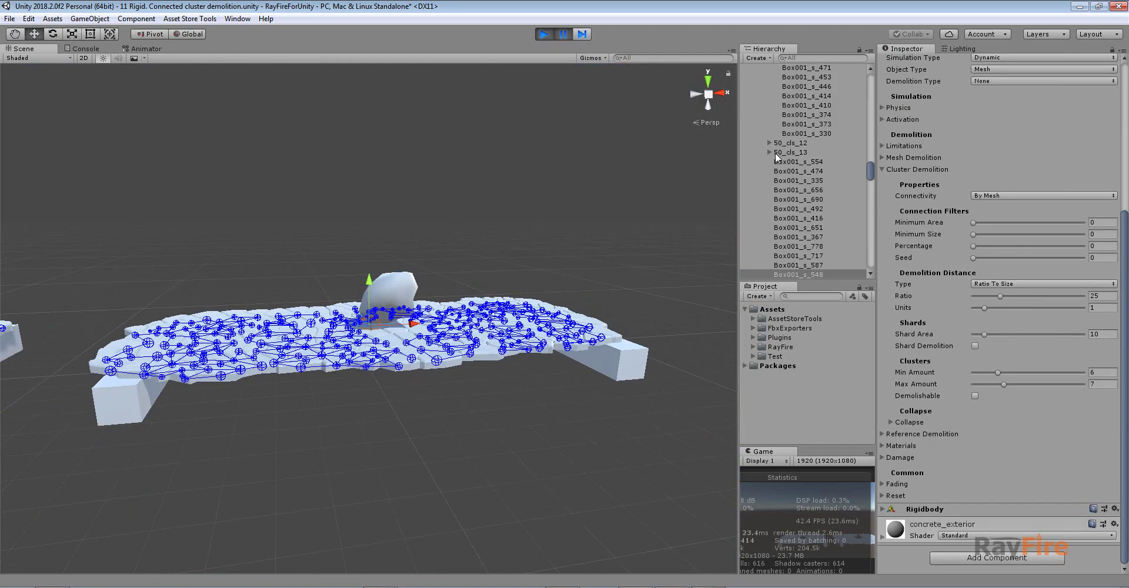
{"action": "left_click", "coordinate": [609, 320]}
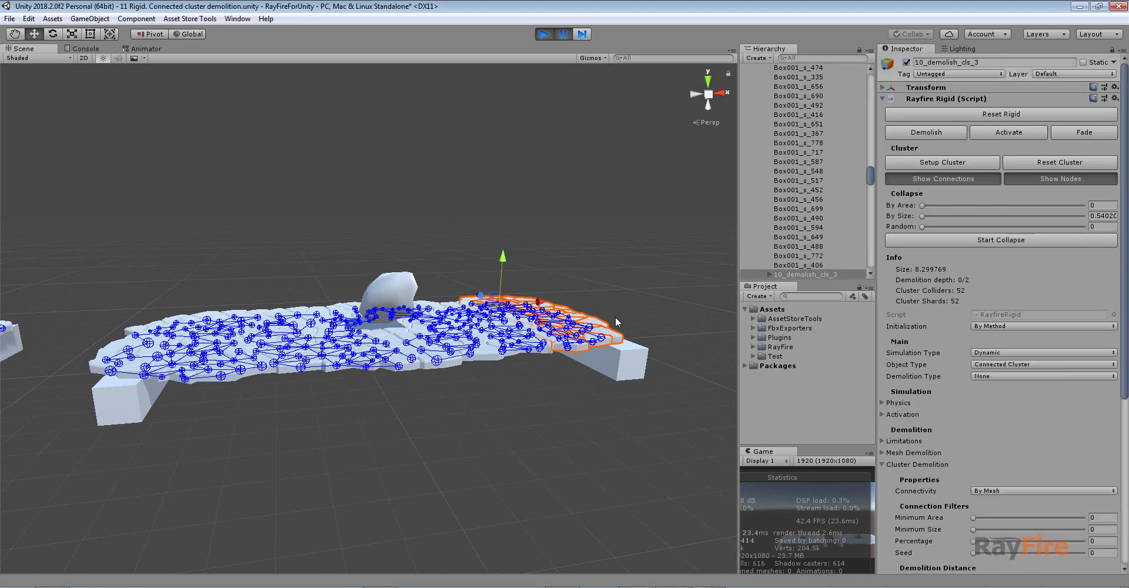
{"action": "scroll", "coordinate": [941, 336], "scroll_direction": "down", "scroll_amount": 3}
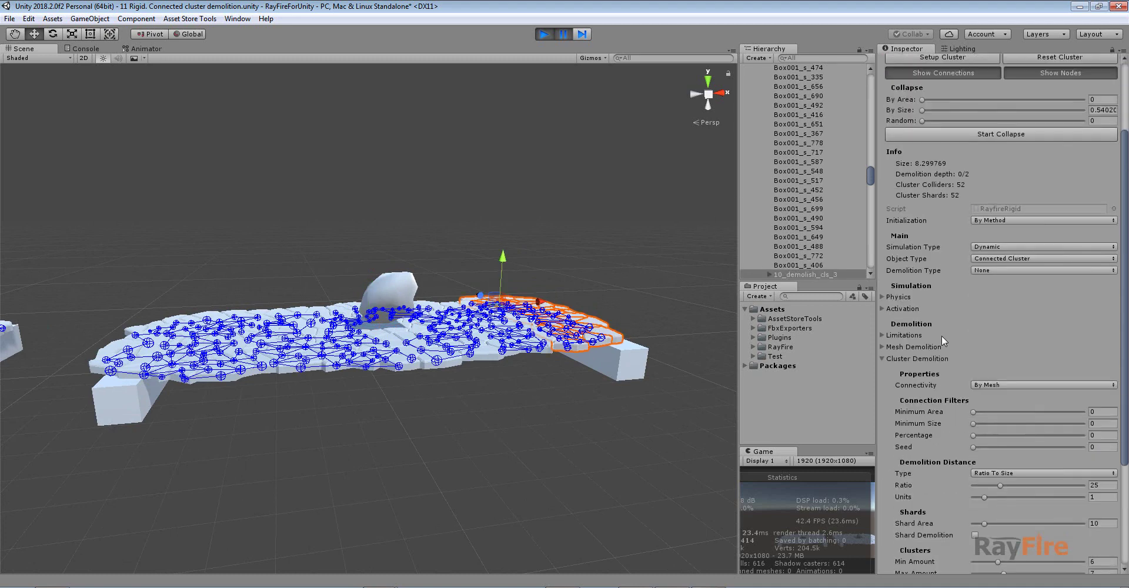
{"action": "scroll", "coordinate": [640, 295], "scroll_direction": "down", "scroll_amount": 2}
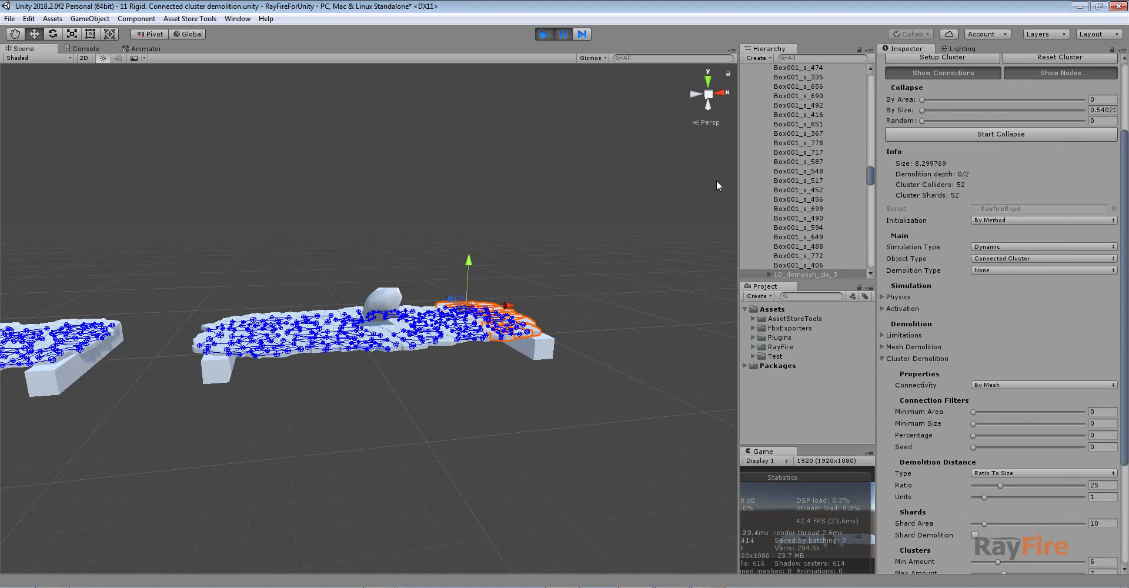
Stop the simulation and enable Shard Demolition on the 10_demolish slab
{"action": "left_click", "coordinate": [546, 34]}
{"action": "left_click", "coordinate": [464, 340]}
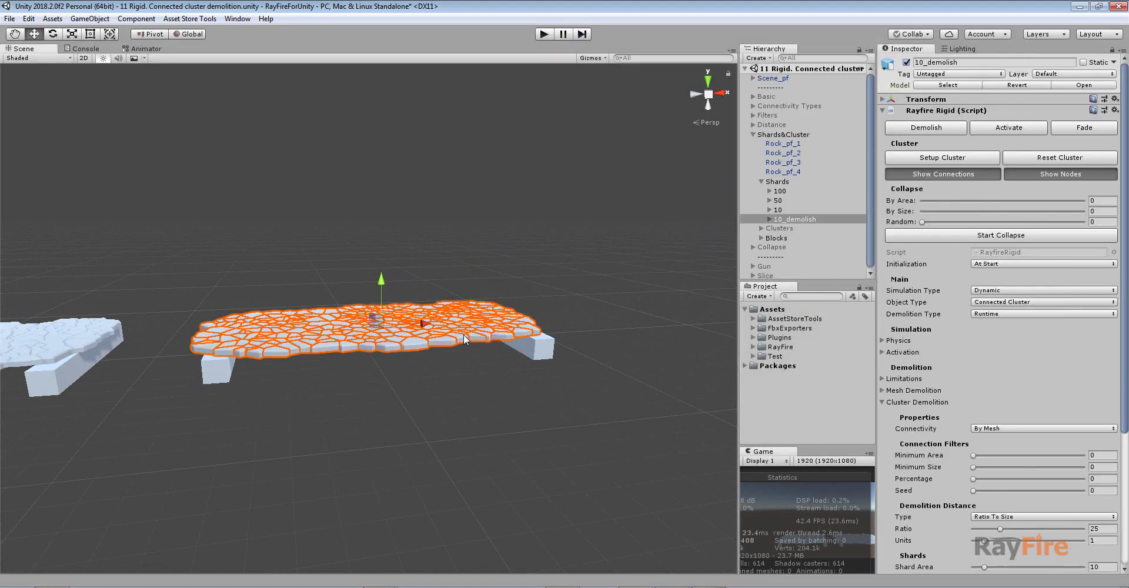
{"action": "scroll", "coordinate": [1005, 429], "scroll_direction": "down", "scroll_amount": 5}
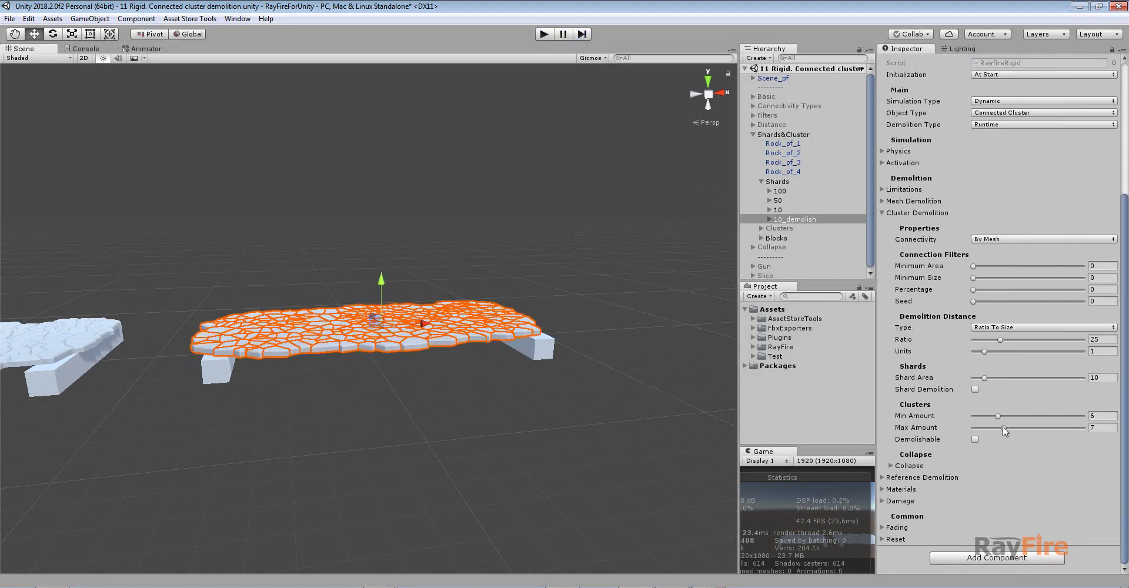
{"action": "left_click", "coordinate": [975, 389]}
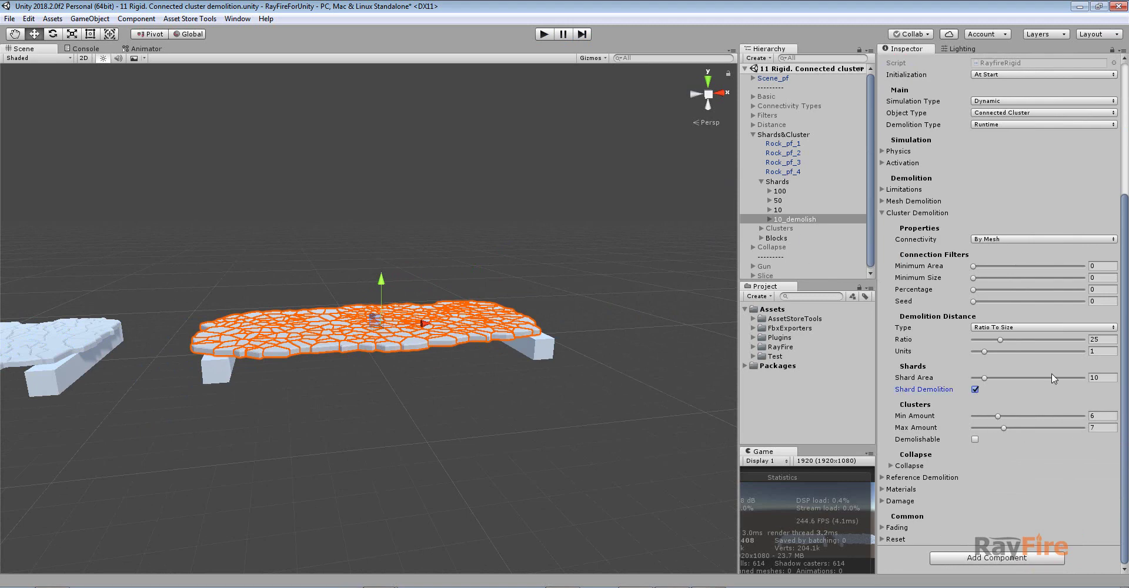
Set the 10_demolish slab's Shard Area to 30 and run the simulation, pausing it once the rock hits the slab
{"action": "left_click", "coordinate": [1104, 378]}
{"action": "type", "text": "30"}
{"action": "left_click", "coordinate": [543, 34]}
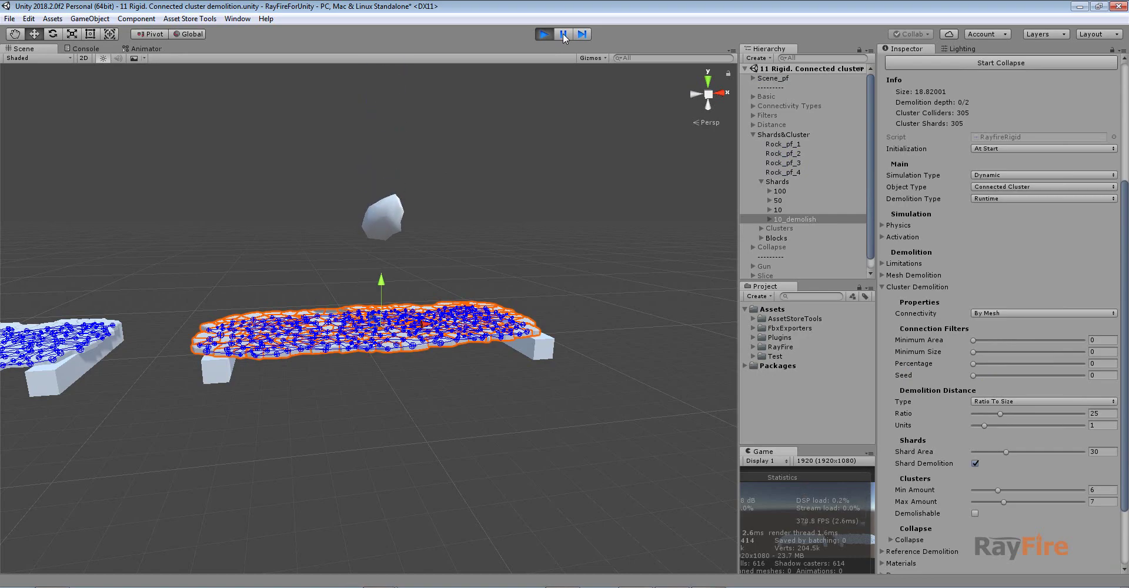
From above, select the large clusters at both ends of the 10_demolish slab together
{"action": "left_click_drag", "start_coordinate": [388, 104], "coordinate": [343, 330], "text": "alt"}
{"action": "scroll", "coordinate": [130, 259], "scroll_direction": "up", "scroll_amount": 15}
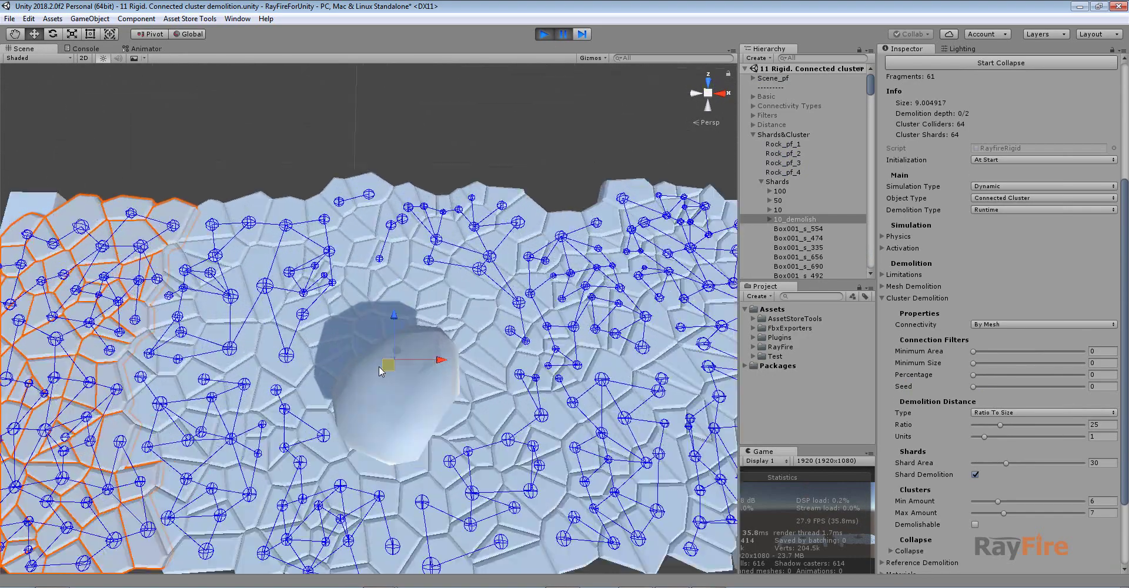
{"action": "scroll", "coordinate": [290, 291], "scroll_direction": "down", "scroll_amount": 3}
{"action": "left_click", "coordinate": [629, 311]}
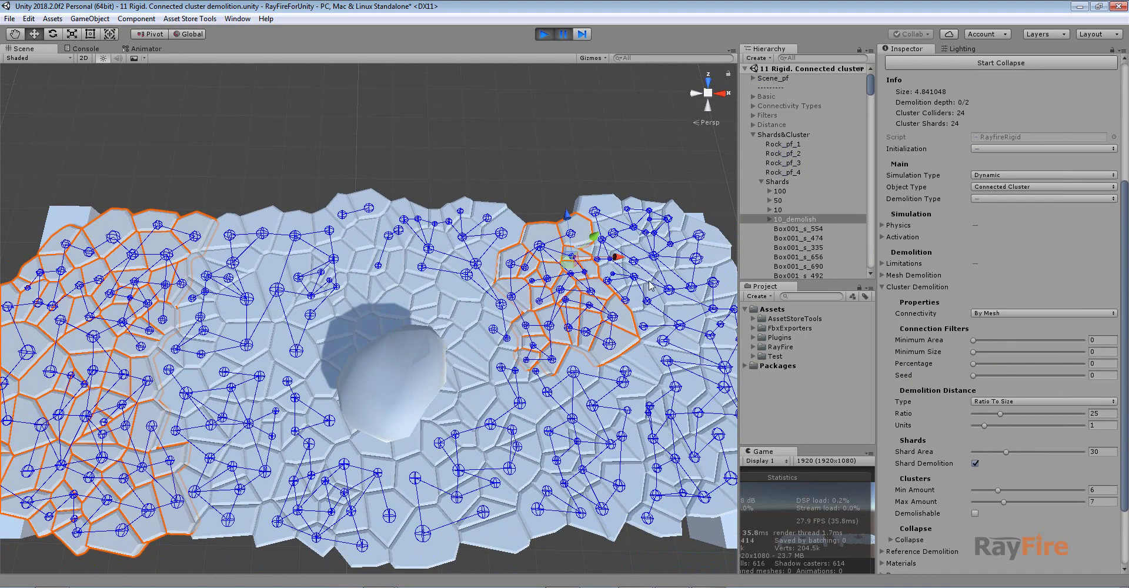
{"action": "left_click", "coordinate": [59, 294], "text": "shift"}
{"action": "scroll", "coordinate": [177, 306], "scroll_direction": "down", "scroll_amount": 5}
{"action": "middle_click_drag", "start_coordinate": [210, 319], "coordinate": [213, 302]}
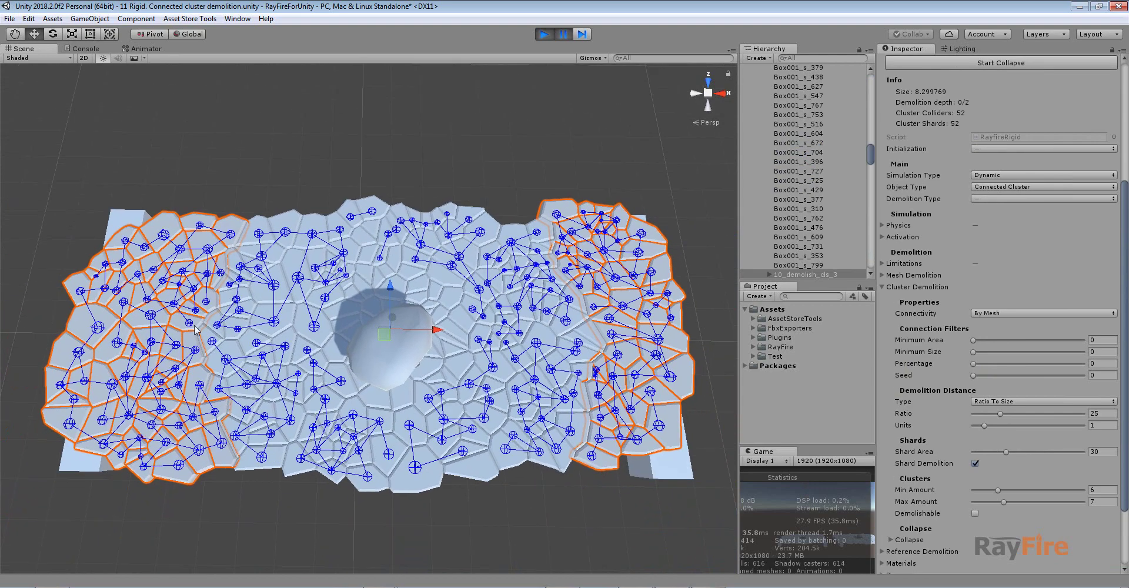
Select all the loose shards around the rock in the 10_demolish slab together and view them from above
{"action": "left_click_drag", "start_coordinate": [235, 303], "coordinate": [248, 262], "text": "alt"}
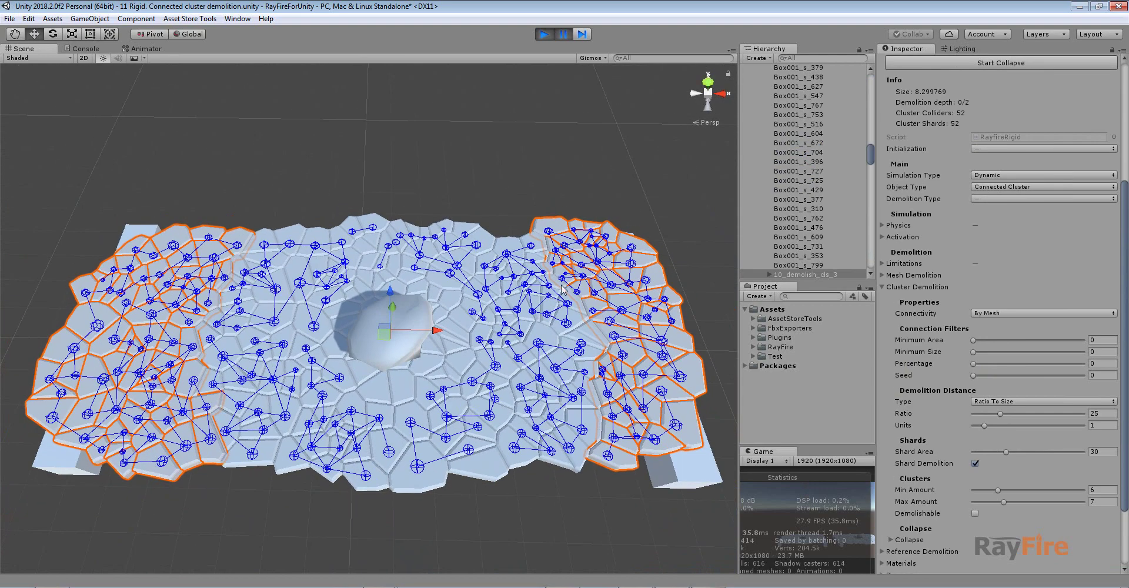
{"action": "scroll", "coordinate": [342, 347], "scroll_direction": "up", "scroll_amount": 5}
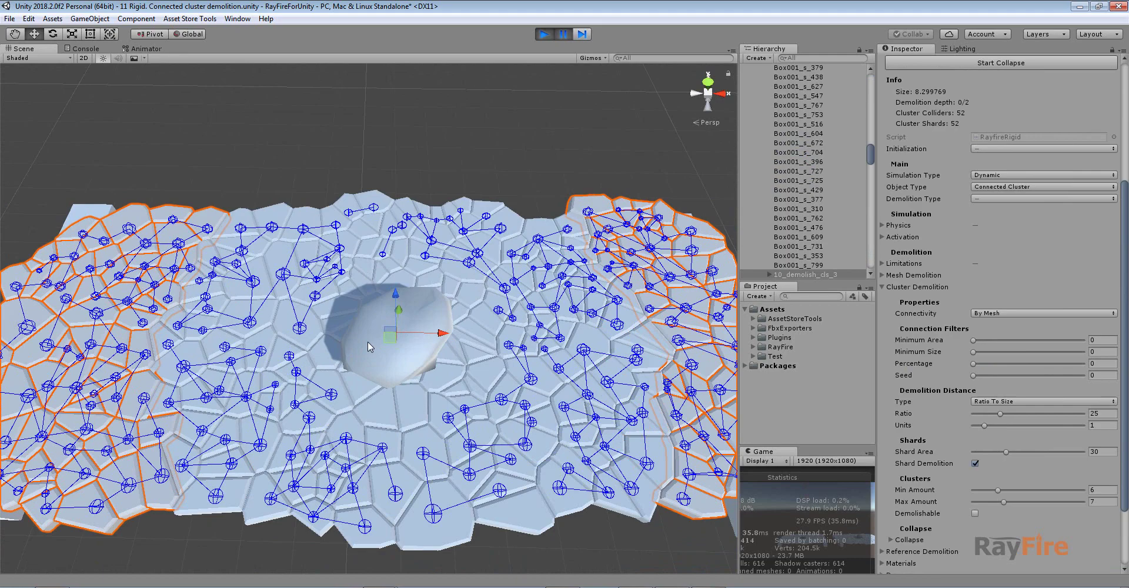
{"action": "left_click_drag", "start_coordinate": [371, 342], "coordinate": [390, 355], "text": "alt"}
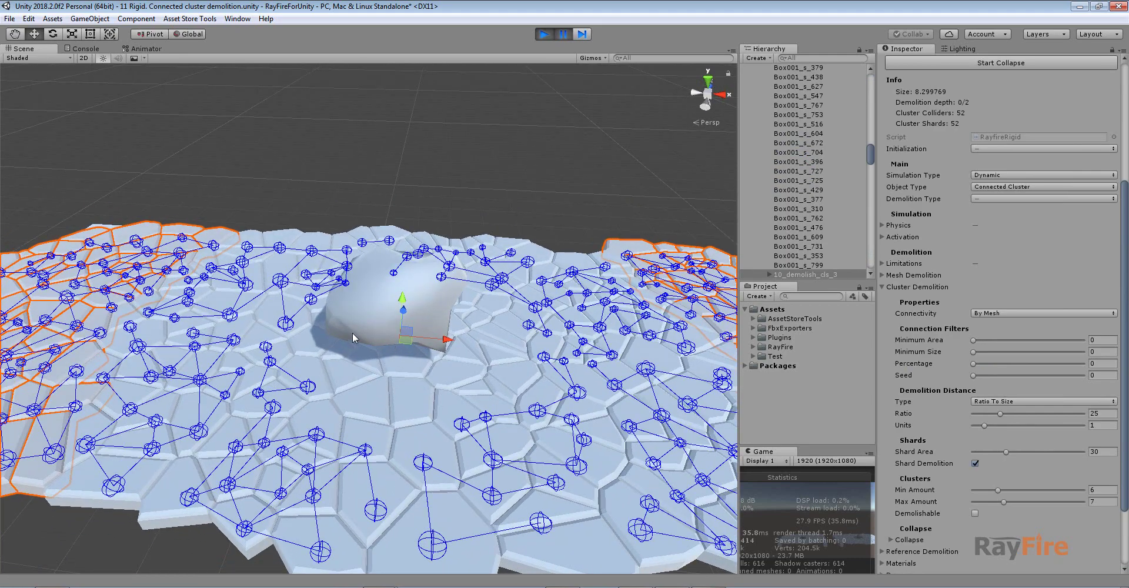
{"action": "left_click_drag", "start_coordinate": [277, 257], "coordinate": [531, 463]}
{"action": "left_click_drag", "start_coordinate": [531, 330], "coordinate": [547, 471], "text": "alt"}
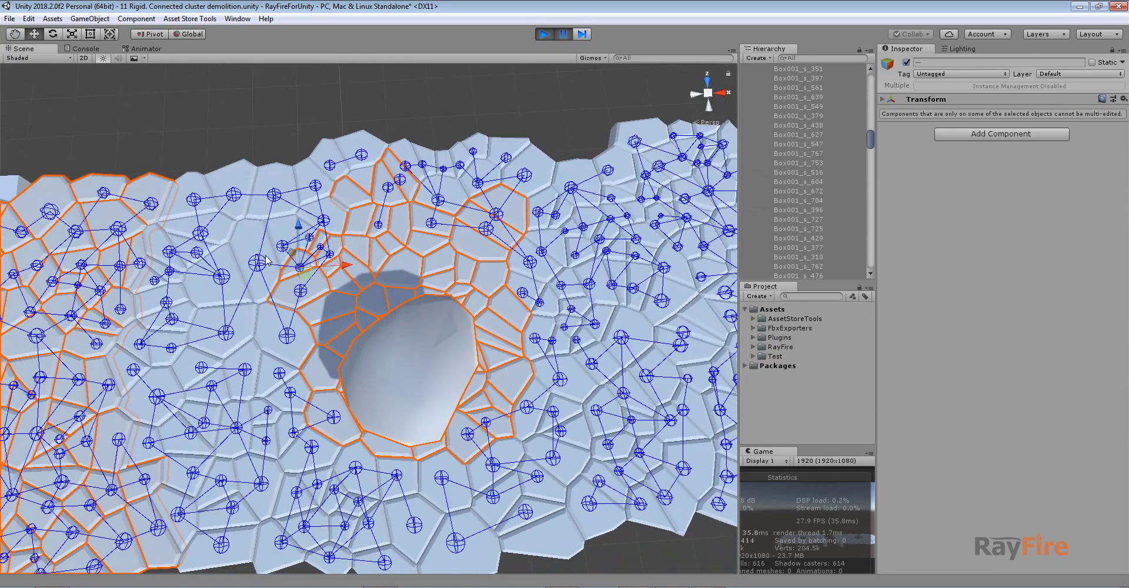
Select the small clusters surrounding the rock one after another to inspect their extents
{"action": "left_click", "coordinate": [237, 222]}
{"action": "left_click", "coordinate": [255, 415]}
{"action": "left_click", "coordinate": [377, 494]}
{"action": "left_click", "coordinate": [559, 495]}
{"action": "left_click", "coordinate": [579, 297]}
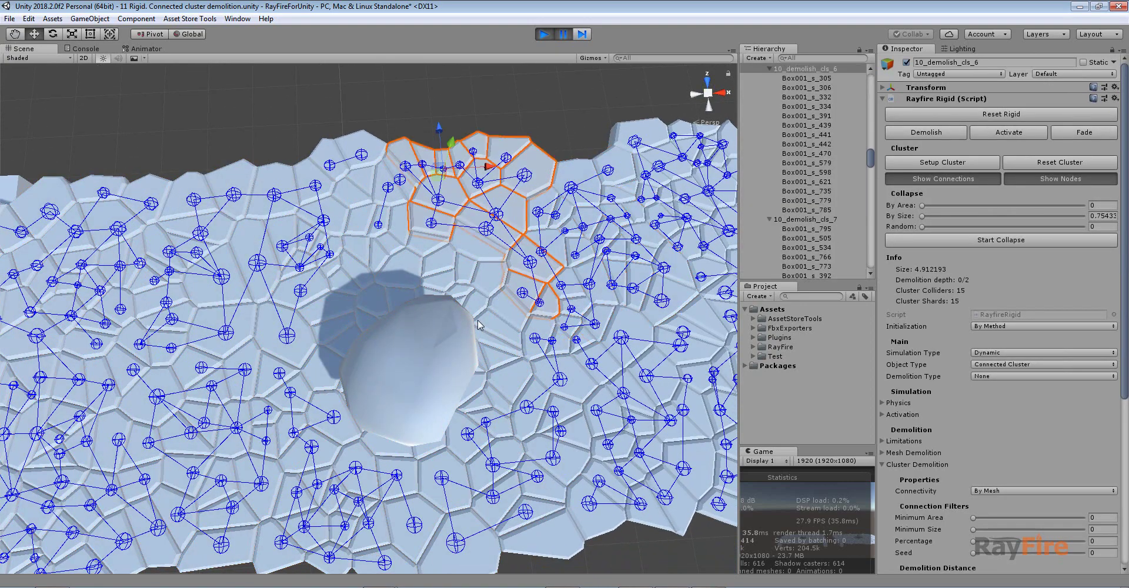
Select a loose shard on the +X side of the rock and review its Rayfire Rigid settings, collapsing its Cluster Demolition settings
{"action": "left_click", "coordinate": [506, 340]}
{"action": "key", "text": "f"}
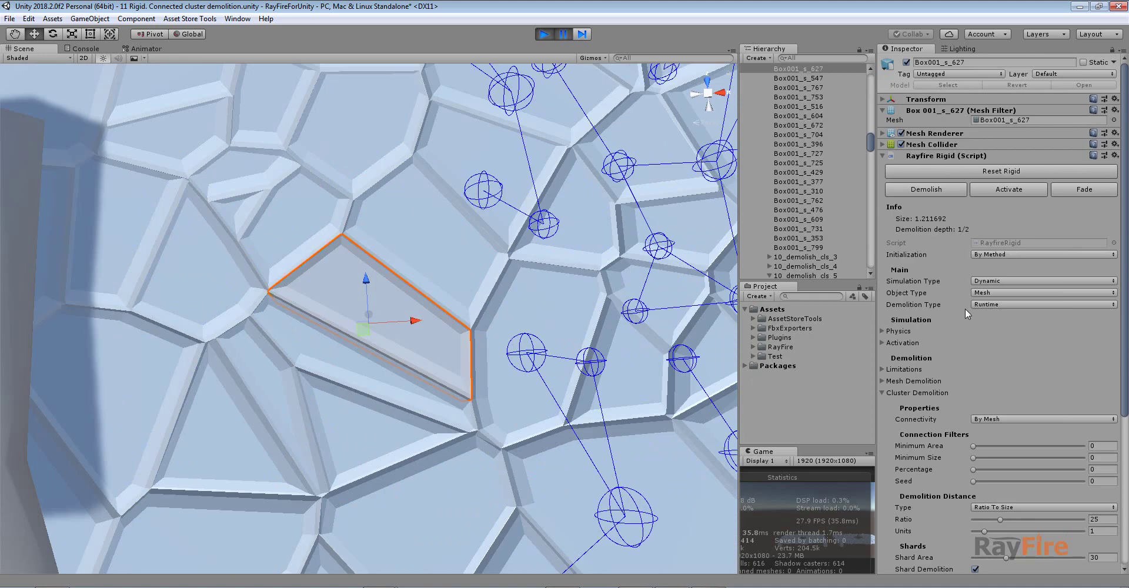
{"action": "scroll", "coordinate": [522, 413], "scroll_direction": "down", "scroll_amount": 10}
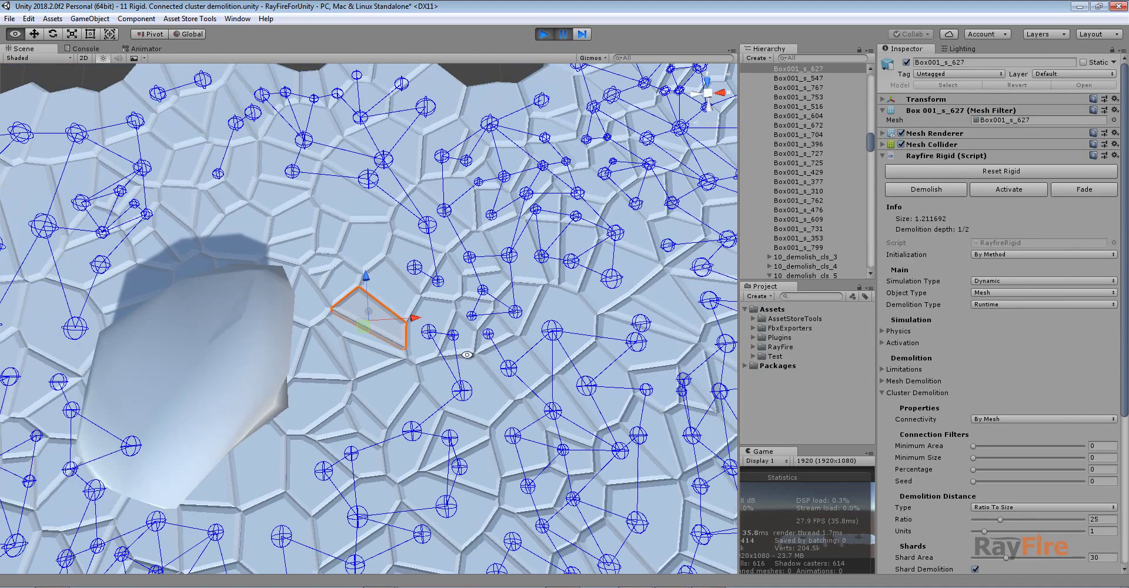
{"action": "left_click_drag", "start_coordinate": [522, 413], "coordinate": [343, 362], "text": "alt"}
{"action": "left_click_drag", "start_coordinate": [531, 207], "coordinate": [323, 309], "text": "alt"}
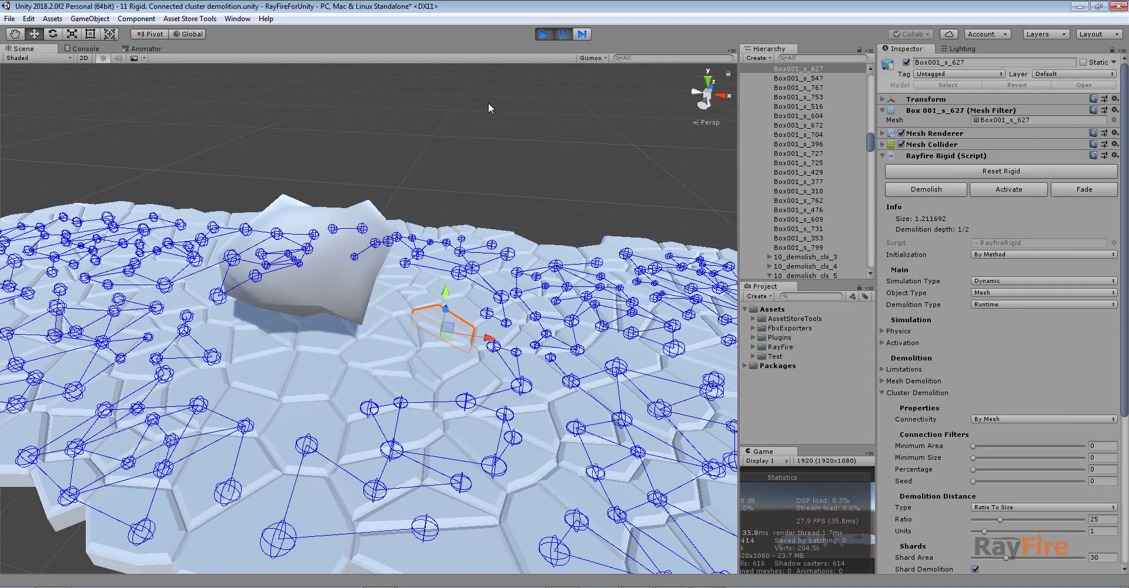
{"action": "left_click", "coordinate": [905, 393]}
{"action": "left_click", "coordinate": [907, 382]}
{"action": "left_click", "coordinate": [906, 382]}
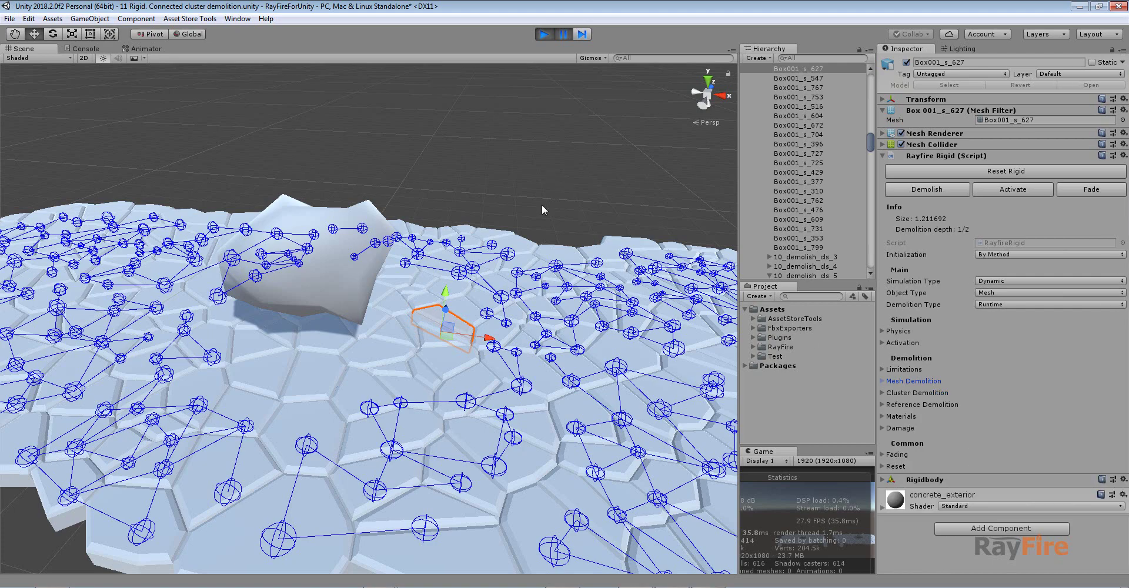
Resume the simulation, then lift a loose shard from the slab's center and let it fall back
{"action": "left_click", "coordinate": [563, 33]}
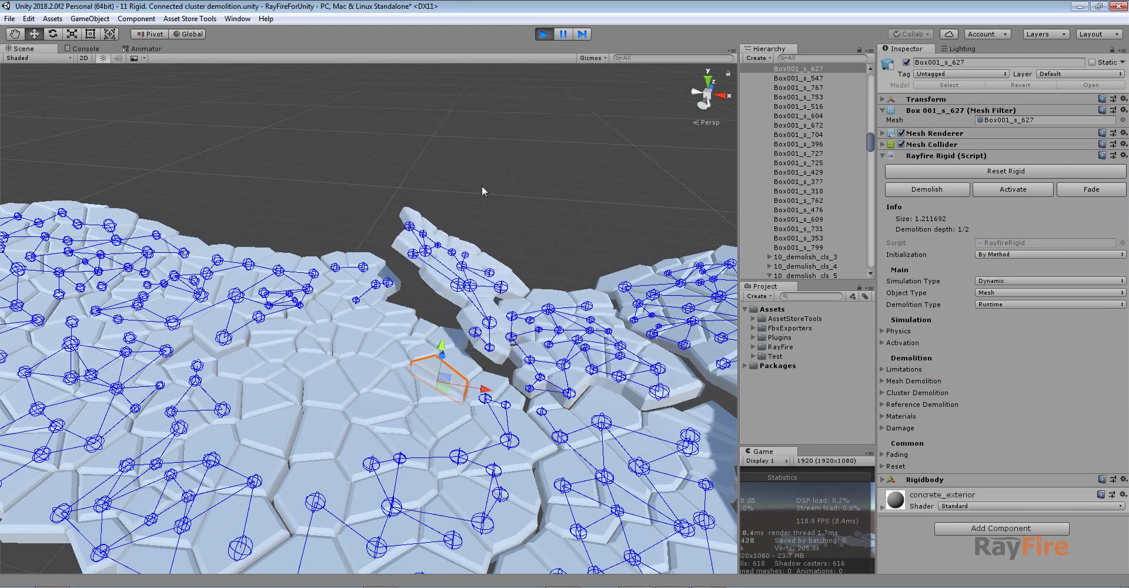
{"action": "left_click", "coordinate": [370, 360]}
{"action": "left_click_drag", "start_coordinate": [370, 372], "coordinate": [477, 19]}
{"action": "scroll", "coordinate": [428, 401], "scroll_direction": "up", "scroll_amount": 3}
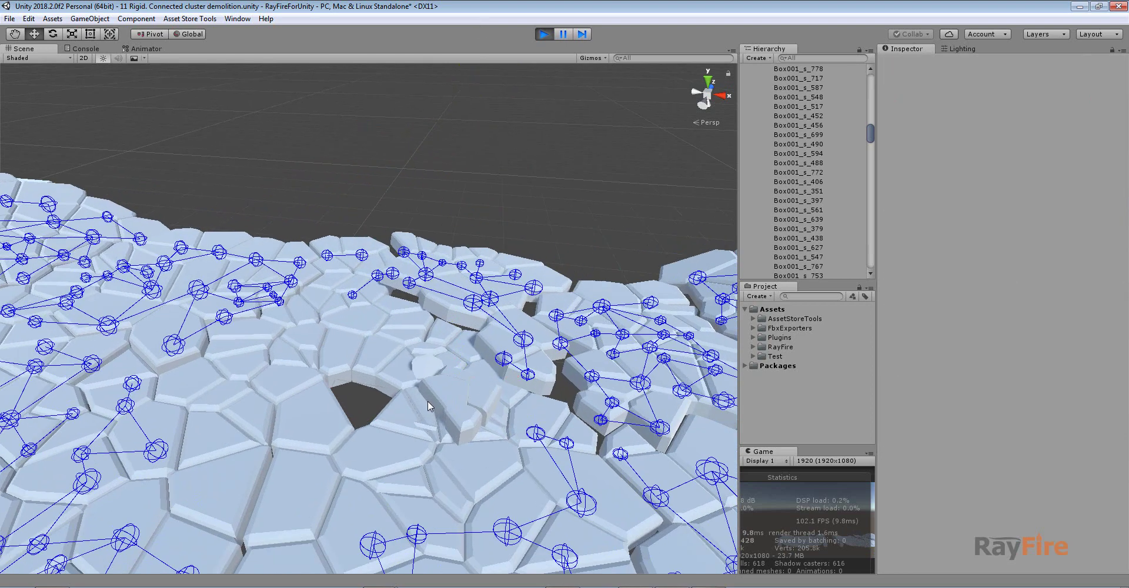
Lift the loose shard at the edge of the central gap and drop it back onto the slab
{"action": "left_click", "coordinate": [475, 422]}
{"action": "left_click", "coordinate": [327, 440]}
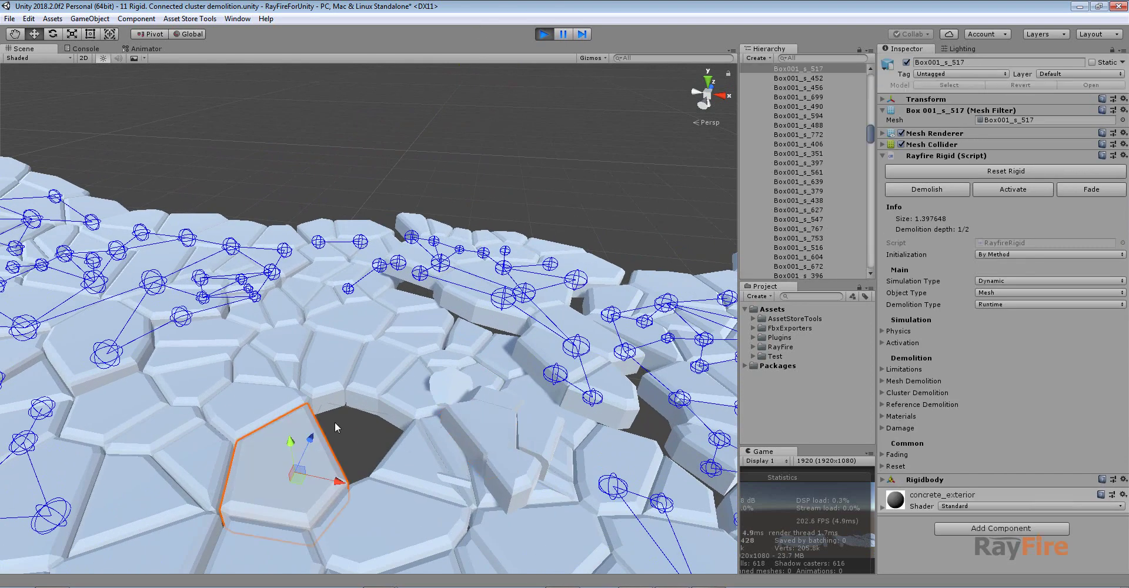
{"action": "left_click_drag", "start_coordinate": [306, 468], "coordinate": [445, 135]}
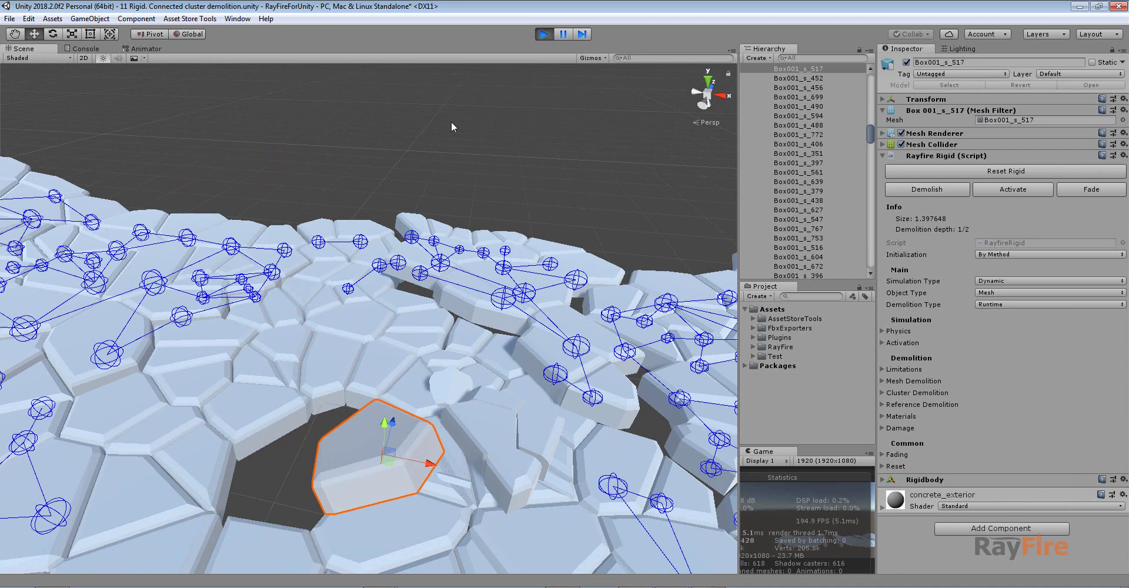
{"action": "left_click_drag", "start_coordinate": [369, 287], "coordinate": [371, 82]}
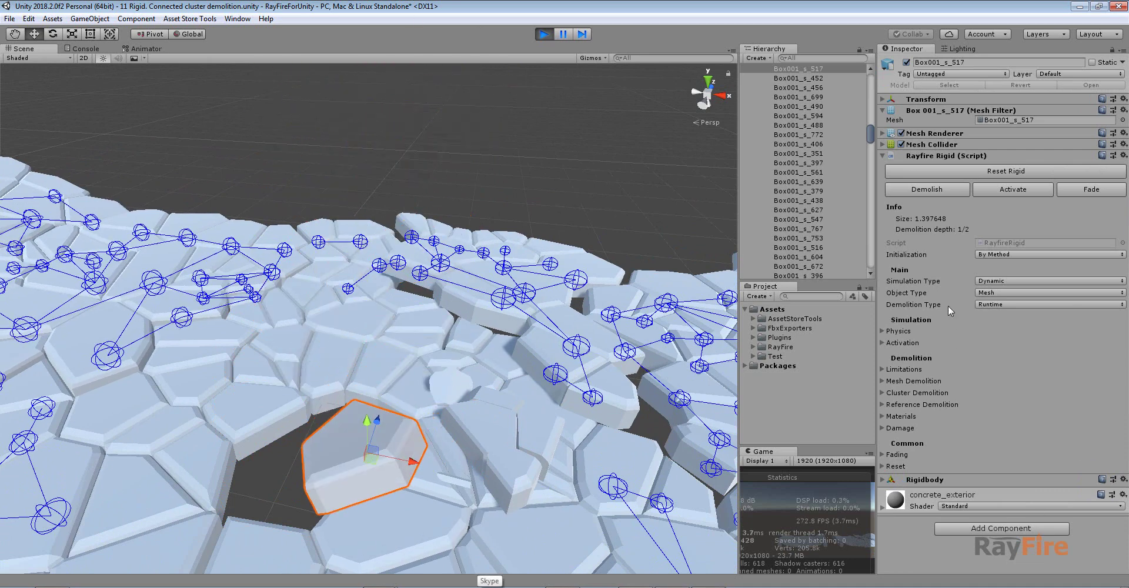
Show the same shard's demolition Limitations and drop it again from high above the slab
{"action": "left_click", "coordinate": [914, 371]}
{"action": "scroll", "coordinate": [442, 394], "scroll_direction": "down", "scroll_amount": 8}
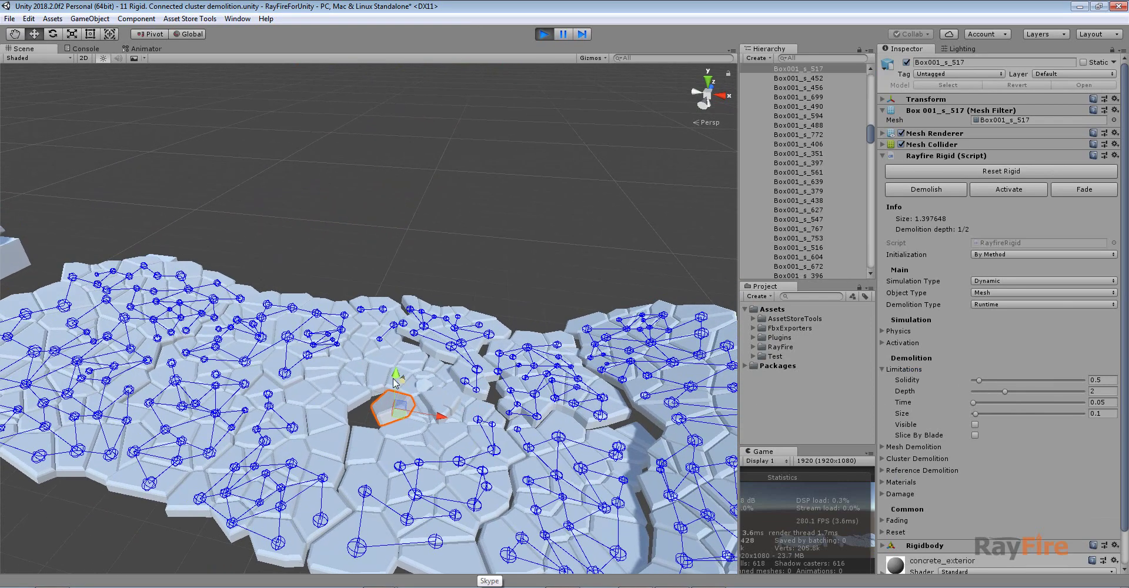
{"action": "left_click_drag", "start_coordinate": [396, 379], "coordinate": [398, 50]}
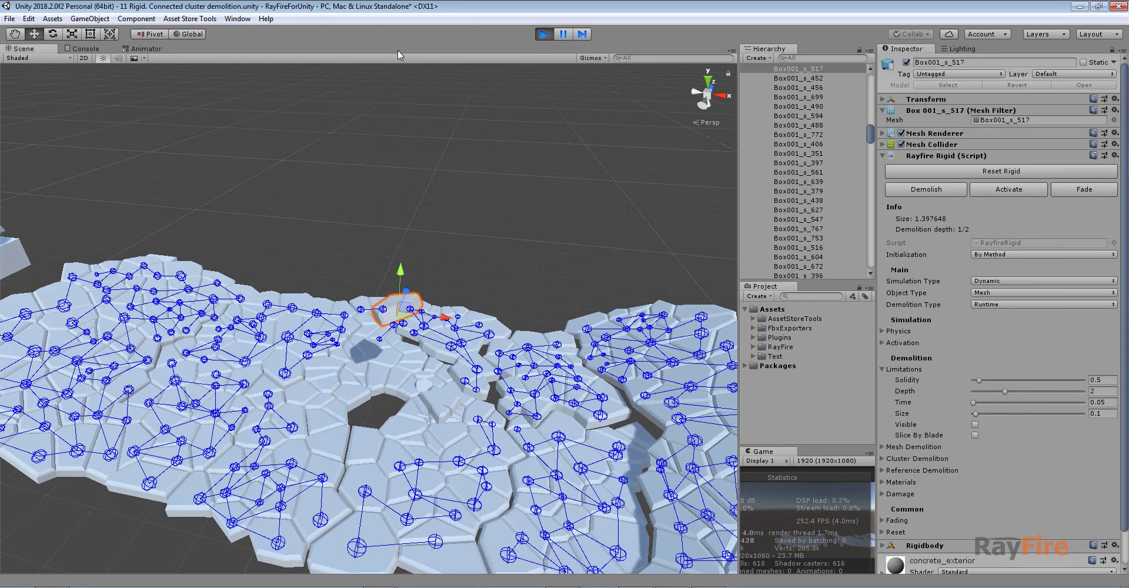
{"action": "scroll", "coordinate": [327, 421], "scroll_direction": "up", "scroll_amount": 3}
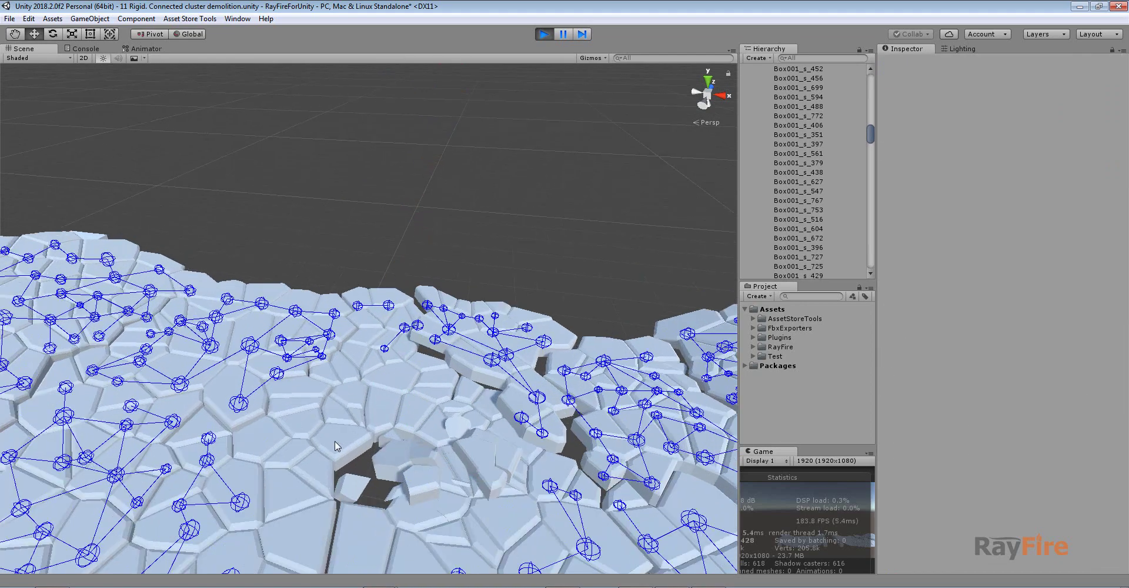
Select another loose shard bordering the central gap, raise it above the slab and let it fall
{"action": "left_click", "coordinate": [336, 443]}
{"action": "scroll", "coordinate": [218, 347], "scroll_direction": "down", "scroll_amount": 2}
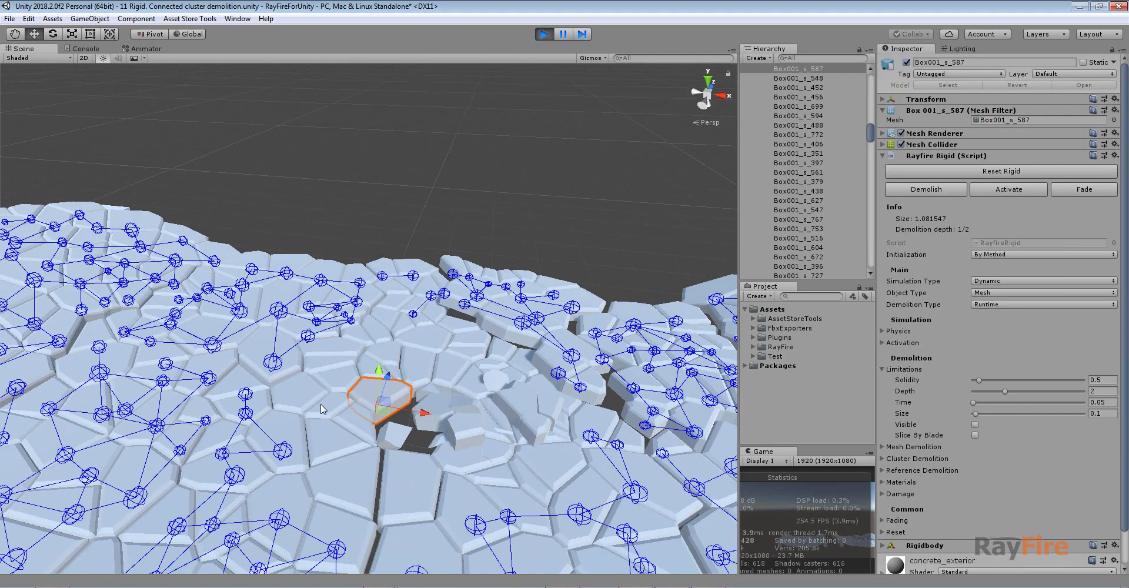
{"action": "scroll", "coordinate": [319, 401], "scroll_direction": "down", "scroll_amount": 2}
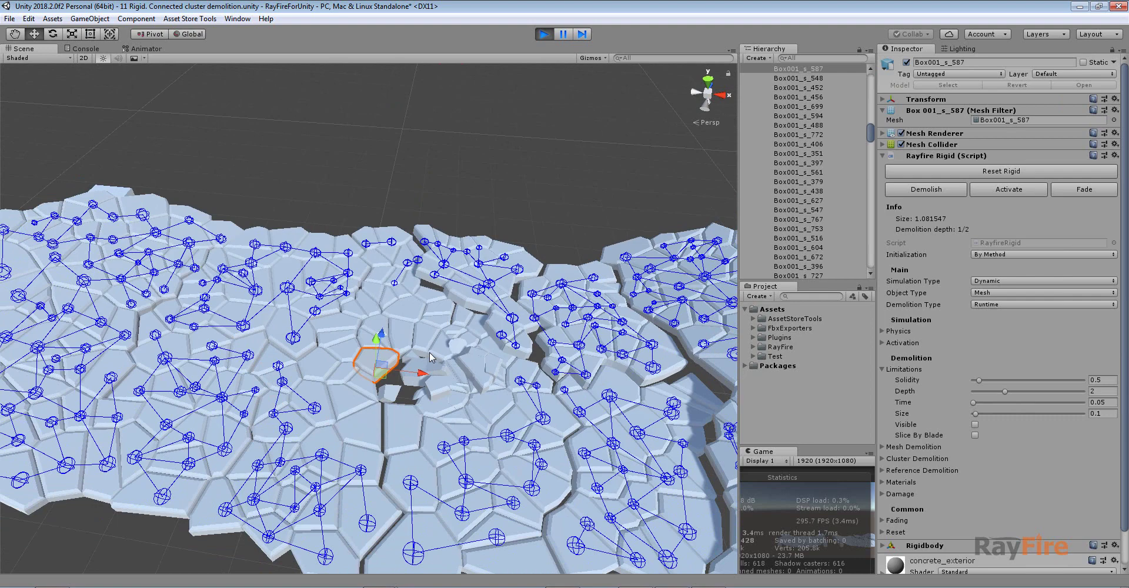
{"action": "scroll", "coordinate": [412, 389], "scroll_direction": "up", "scroll_amount": 3}
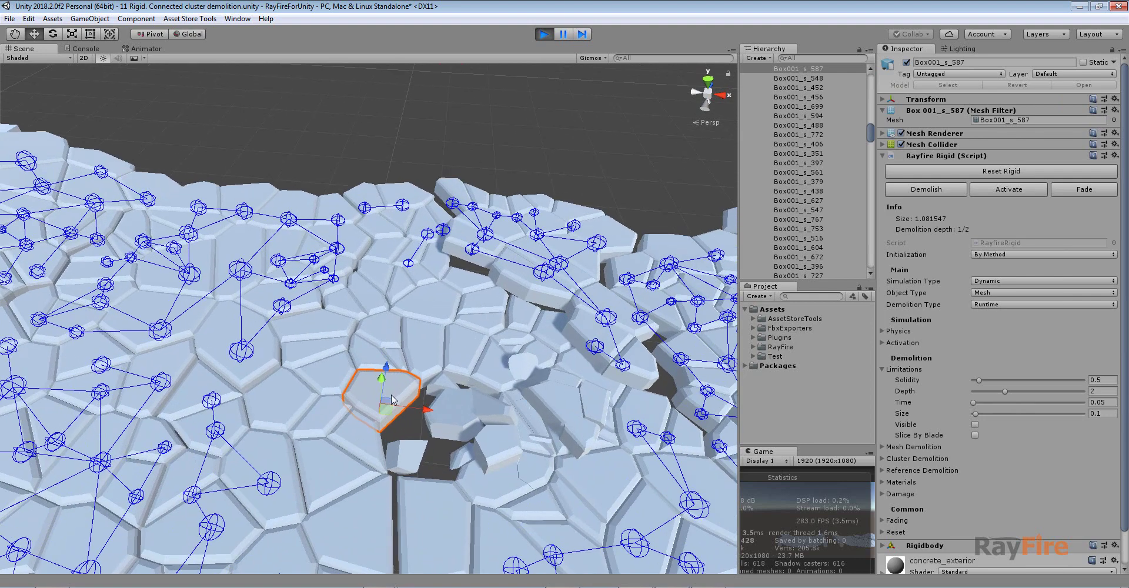
{"action": "left_click_drag", "start_coordinate": [389, 401], "coordinate": [265, 65]}
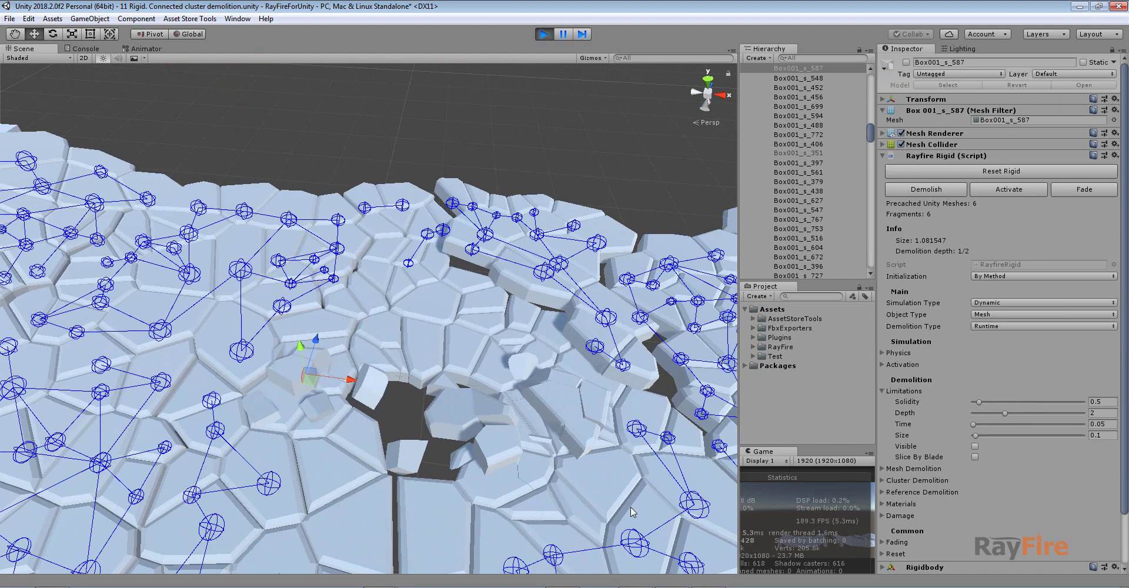
Raise the loose shard just behind the central gap and drop it onto the shards below
{"action": "middle_click_drag", "start_coordinate": [426, 320], "coordinate": [411, 340]}
{"action": "scroll", "coordinate": [412, 340], "scroll_direction": "down", "scroll_amount": 2}
{"action": "scroll", "coordinate": [412, 340], "scroll_direction": "down", "scroll_amount": 2}
{"action": "left_click", "coordinate": [405, 350]}
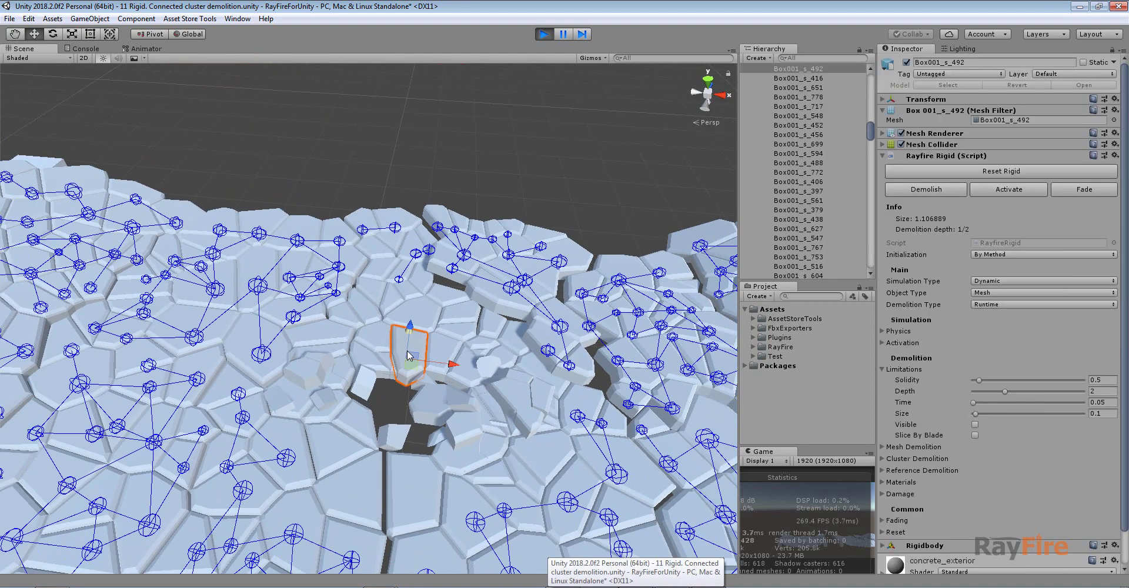
{"action": "left_click_drag", "start_coordinate": [415, 353], "coordinate": [420, 95]}
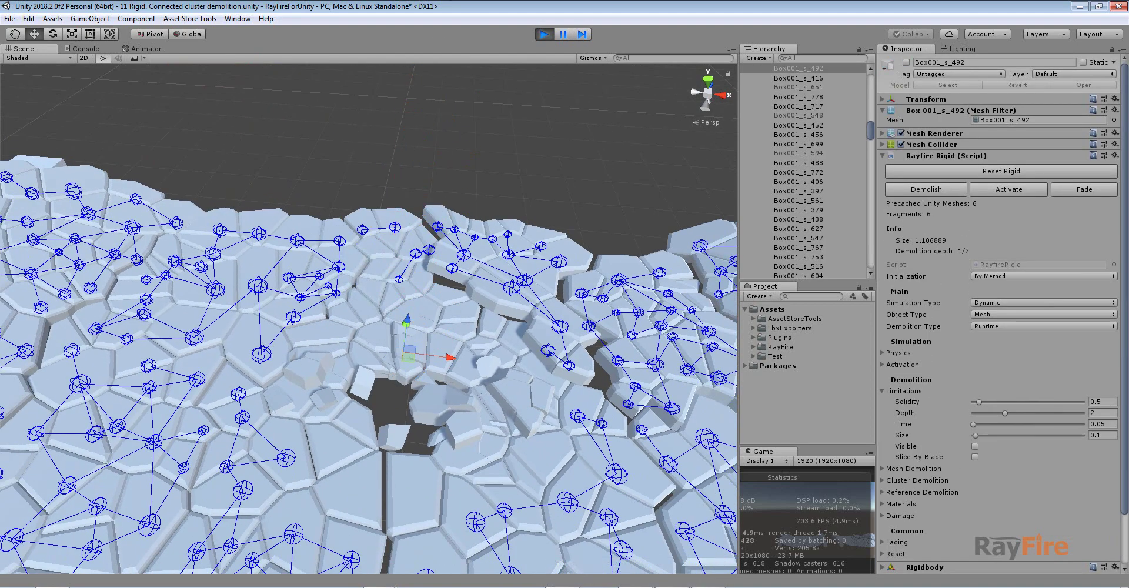
{"action": "scroll", "coordinate": [393, 358], "scroll_direction": "down", "scroll_amount": 4}
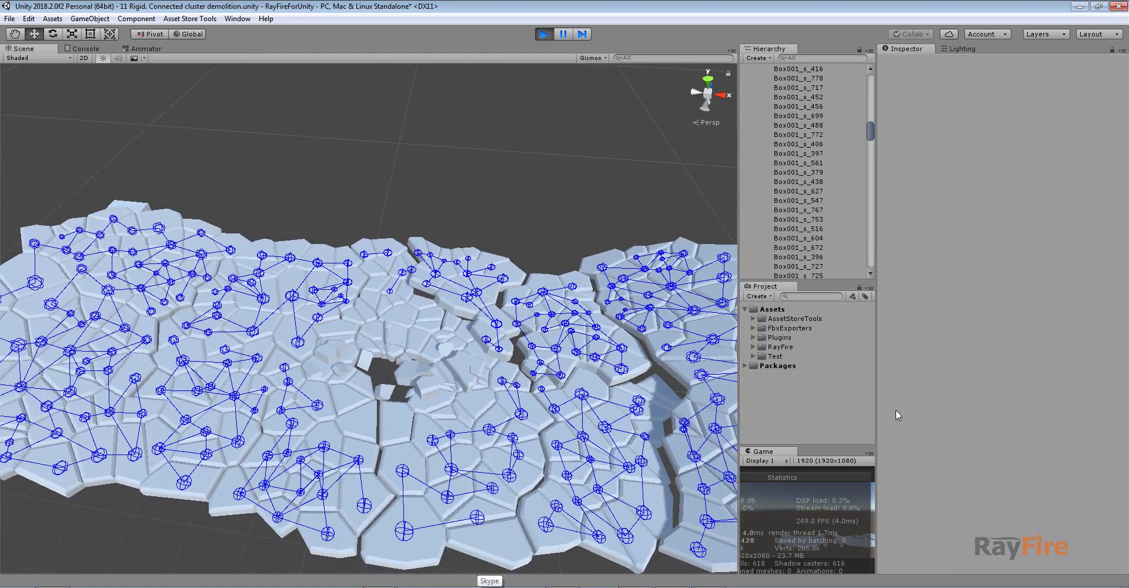
Select the large cluster at the slab's +X end to review it, and stop the simulation
{"action": "middle_click_drag", "start_coordinate": [665, 312], "coordinate": [509, 336]}
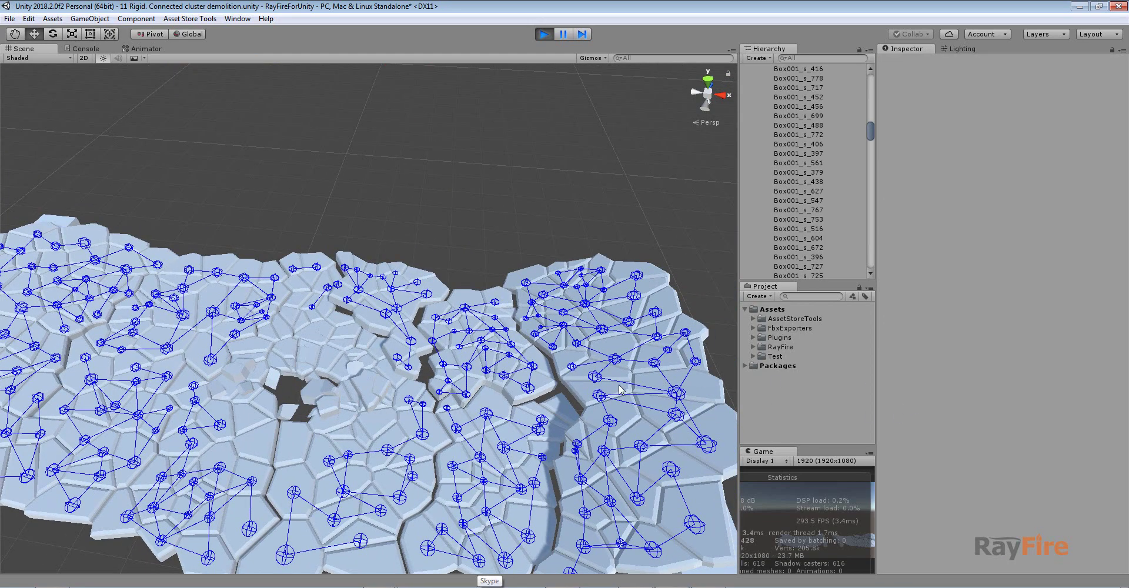
{"action": "left_click", "coordinate": [621, 389]}
{"action": "scroll", "coordinate": [574, 250], "scroll_direction": "down", "scroll_amount": 5}
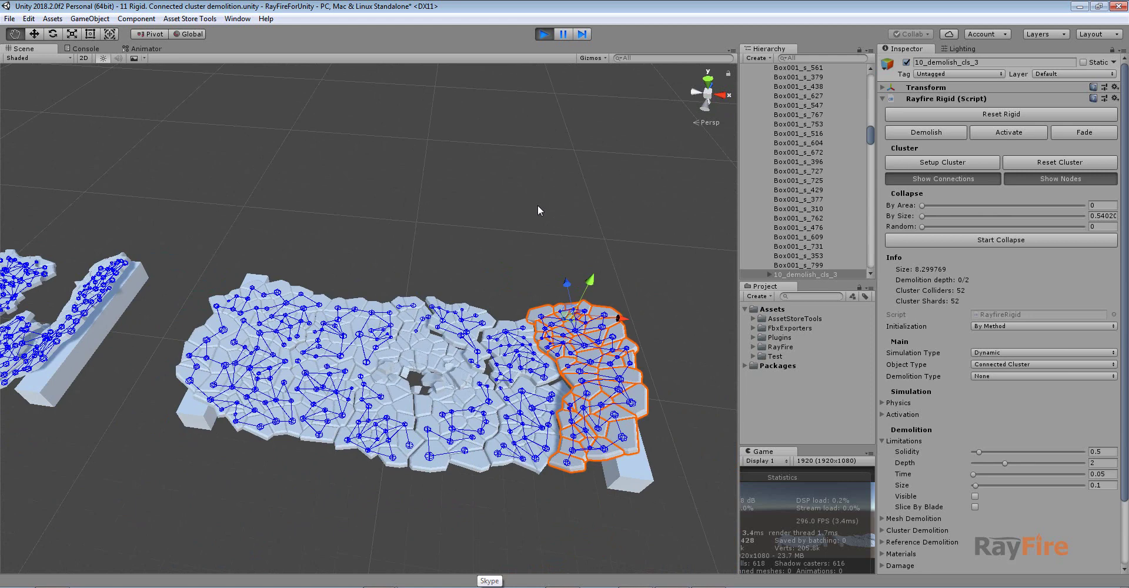
{"action": "left_click", "coordinate": [551, 35]}
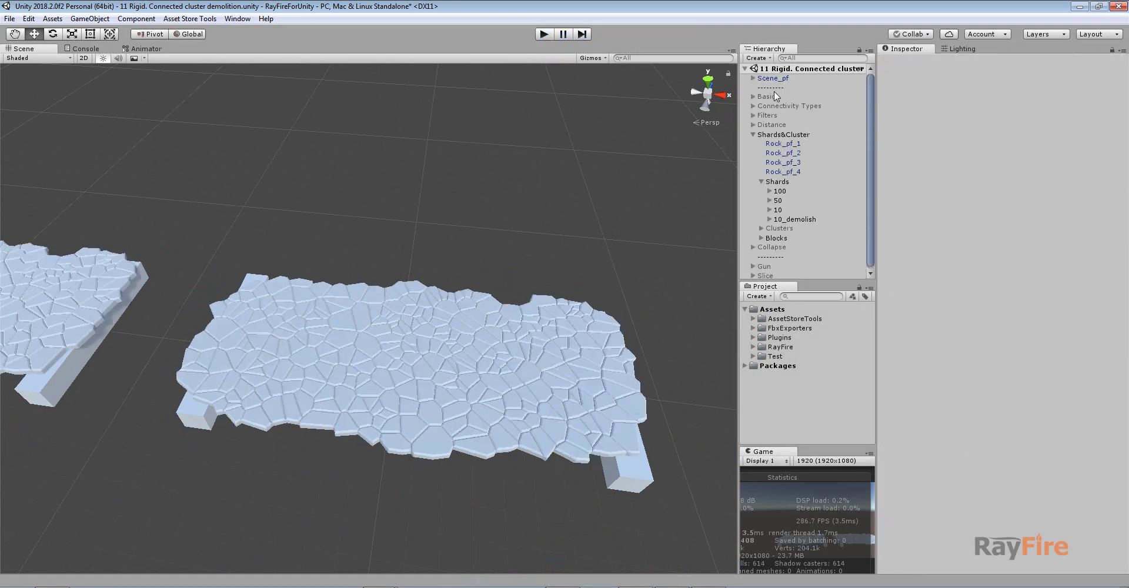
Deactivate the Shards group and activate the Clusters group in its place
{"action": "left_click", "coordinate": [762, 182]}
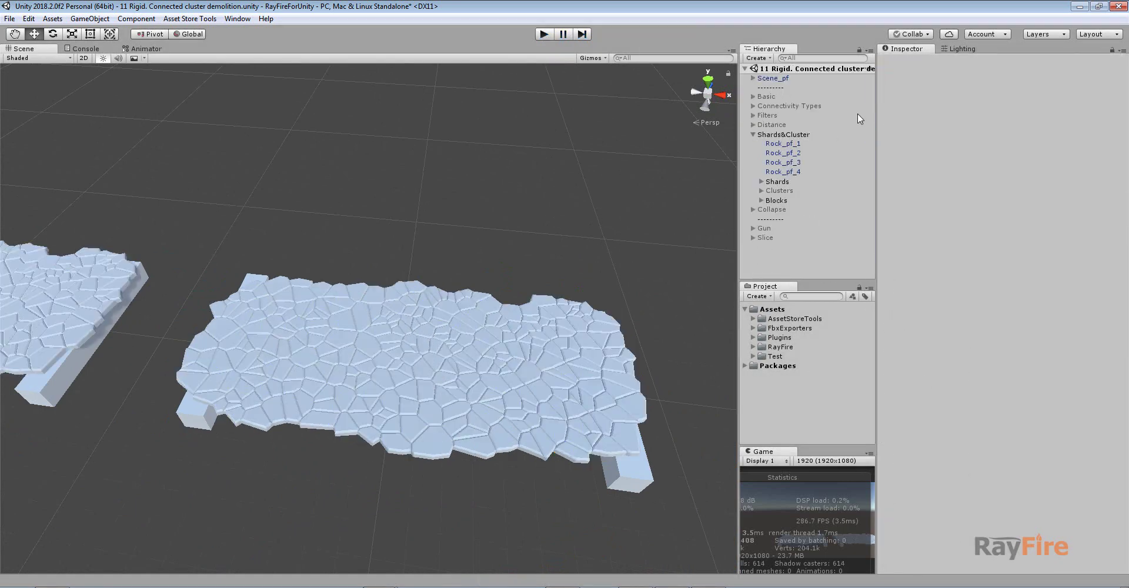
{"action": "left_click", "coordinate": [791, 184]}
{"action": "left_click", "coordinate": [906, 62]}
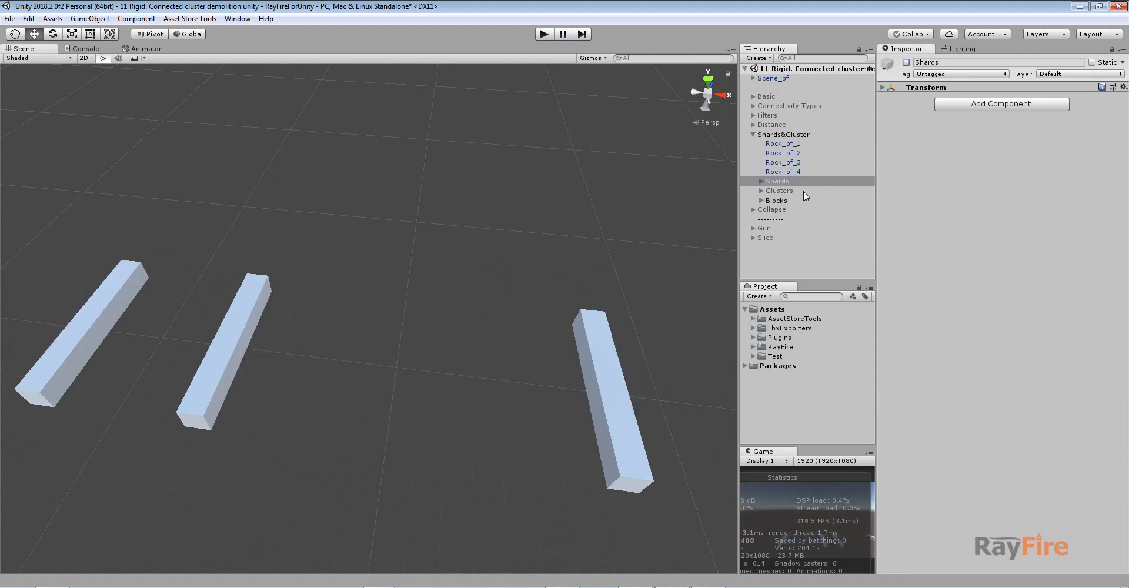
{"action": "left_click", "coordinate": [835, 186]}
{"action": "left_click", "coordinate": [907, 62]}
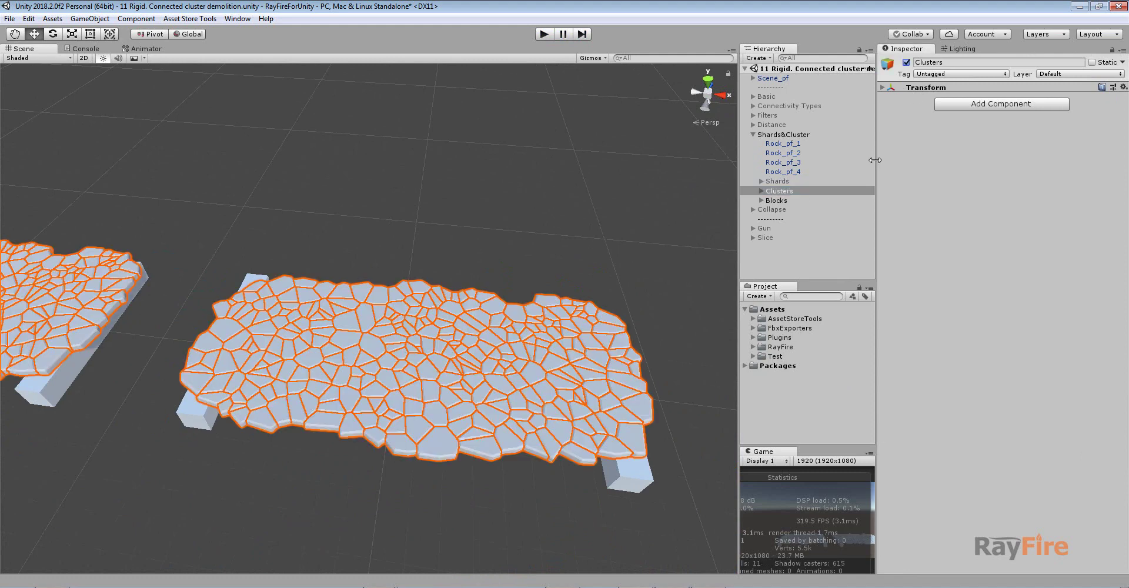
Select the 2_2 slab in the Clusters group and frame it with the other slabs in the row
{"action": "left_click", "coordinate": [761, 191]}
{"action": "left_click", "coordinate": [780, 201]}
{"action": "scroll", "coordinate": [295, 348], "scroll_direction": "down", "scroll_amount": 8}
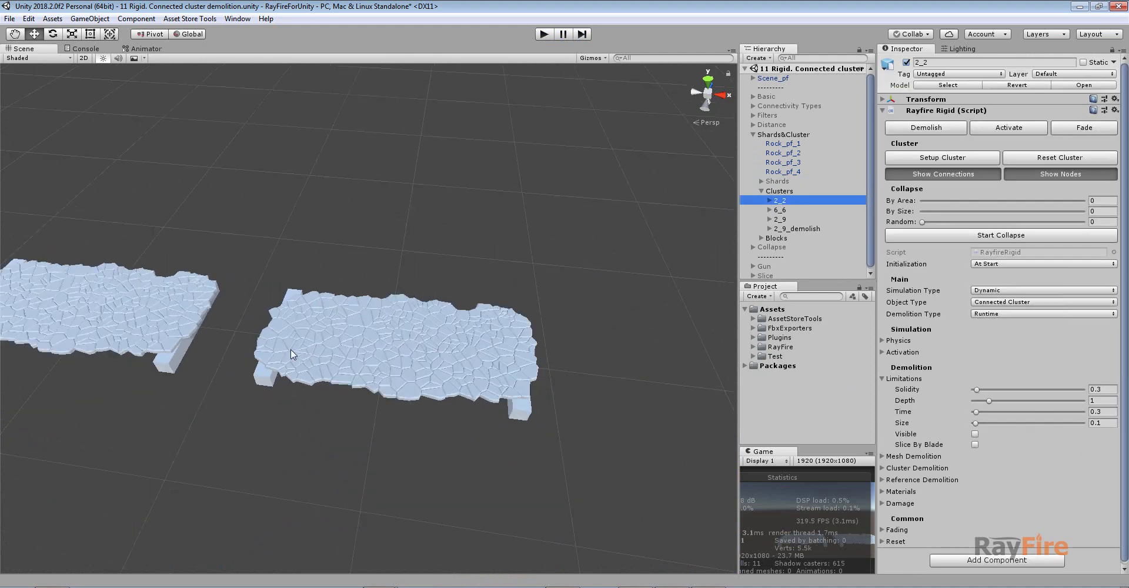
{"action": "middle_click_drag", "start_coordinate": [213, 369], "coordinate": [295, 379]}
{"action": "left_click_drag", "start_coordinate": [295, 378], "coordinate": [328, 377], "text": "alt"}
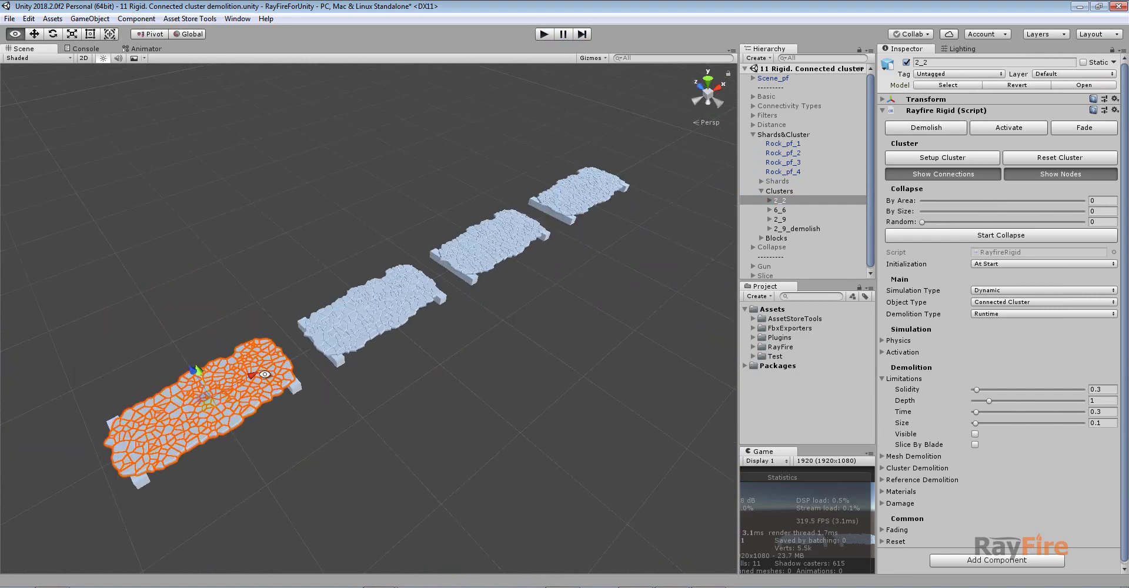
{"action": "middle_click_drag", "start_coordinate": [327, 377], "coordinate": [459, 320]}
{"action": "left_click", "coordinate": [358, 393]}
{"action": "left_click", "coordinate": [367, 348]}
{"action": "scroll", "coordinate": [361, 319], "scroll_direction": "up", "scroll_amount": 2}
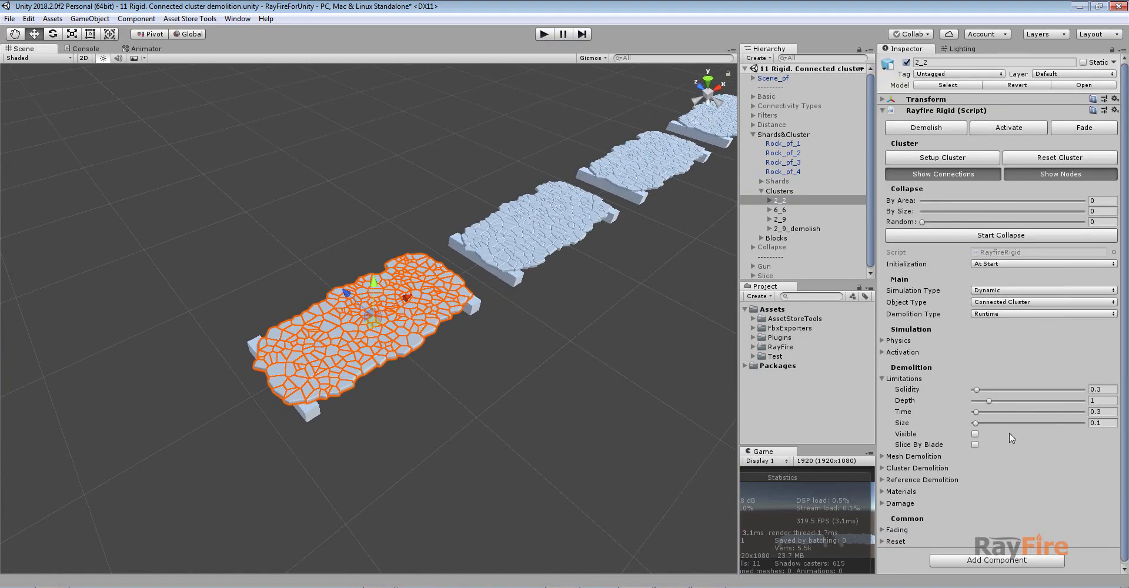
Collapse the 2_2 slab's Limitations and show its Cluster Demolition settings down to the Clusters amounts
{"action": "left_click", "coordinate": [904, 379]}
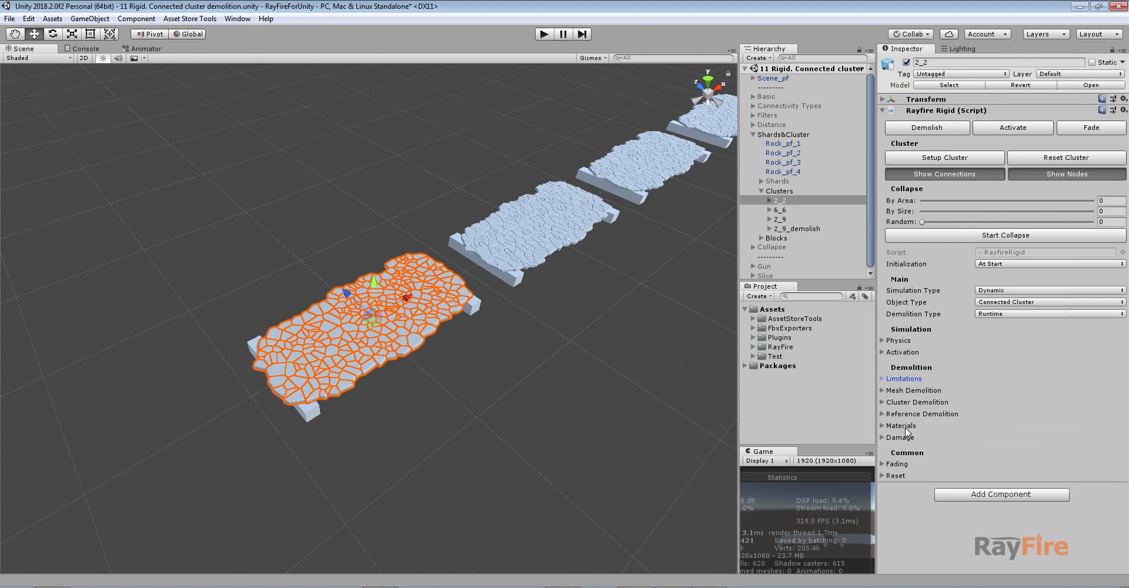
{"action": "left_click", "coordinate": [909, 402]}
{"action": "scroll", "coordinate": [1015, 492], "scroll_direction": "down", "scroll_amount": 3}
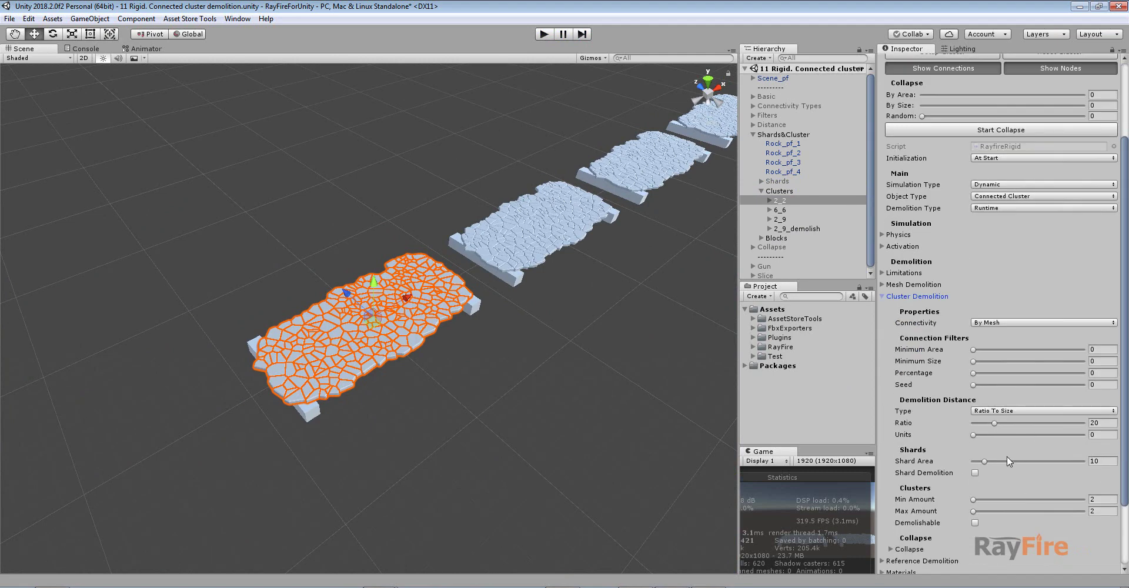
Compare the 6_6 and 2_9 slabs' cluster Min and Max Amount settings with those of the 2_2 slab
{"action": "left_click", "coordinate": [1098, 461]}
{"action": "left_click", "coordinate": [579, 199]}
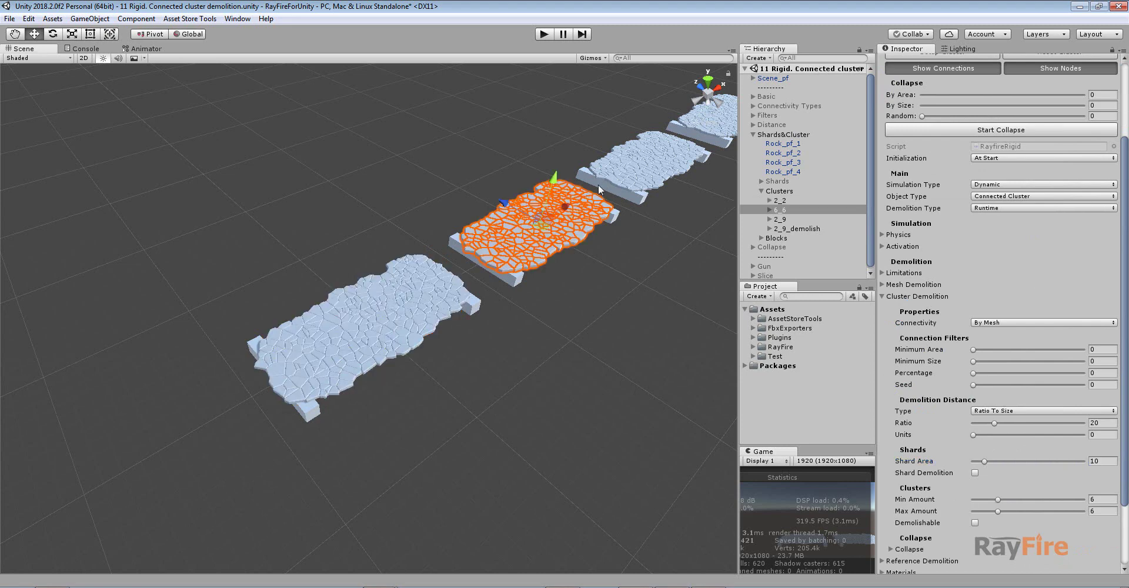
{"action": "left_click", "coordinate": [647, 167]}
{"action": "left_click", "coordinate": [1107, 498]}
{"action": "key", "text": "Tab"}
Reselect the 2_2 slab, show its Clusters amounts and frame the row of slabs
{"action": "middle_click_drag", "start_coordinate": [491, 327], "coordinate": [474, 377]}
{"action": "left_click", "coordinate": [474, 377]}
{"action": "left_click", "coordinate": [374, 358]}
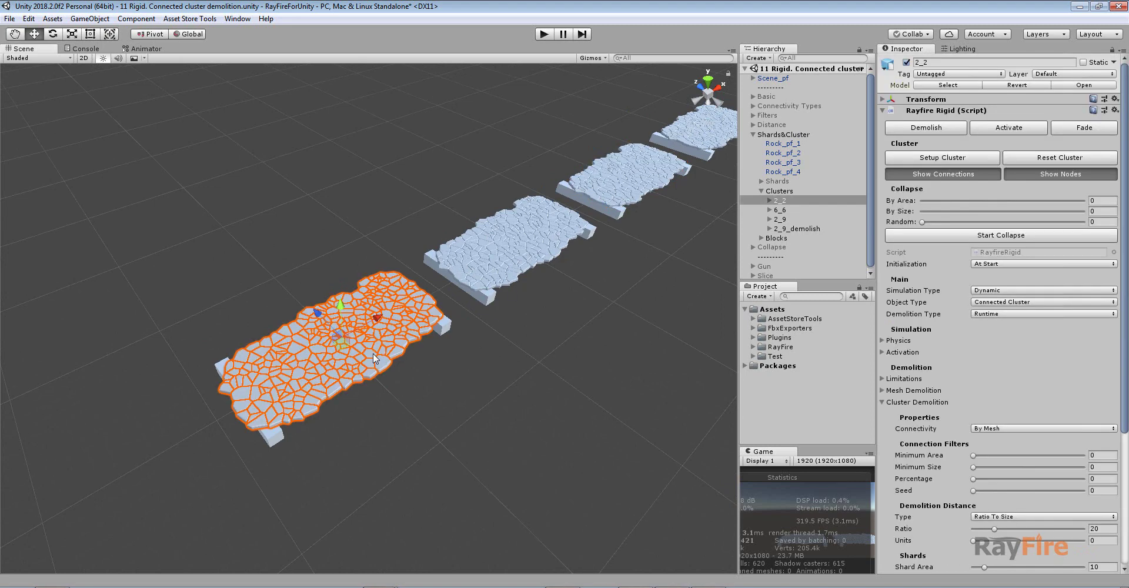
{"action": "scroll", "coordinate": [998, 496], "scroll_direction": "down", "scroll_amount": 5}
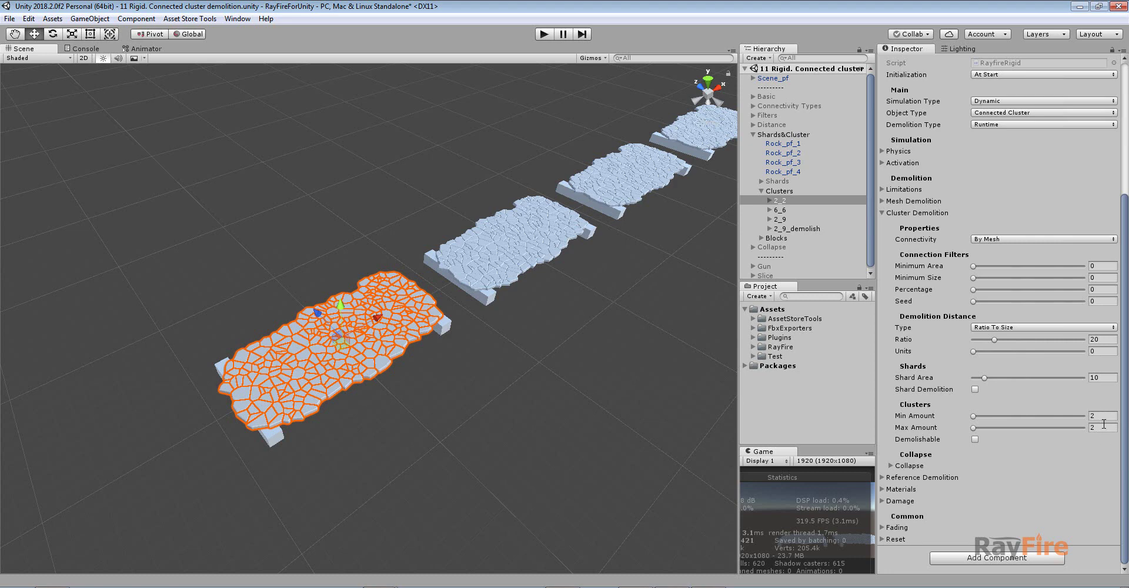
{"action": "middle_click_drag", "start_coordinate": [590, 323], "coordinate": [561, 370]}
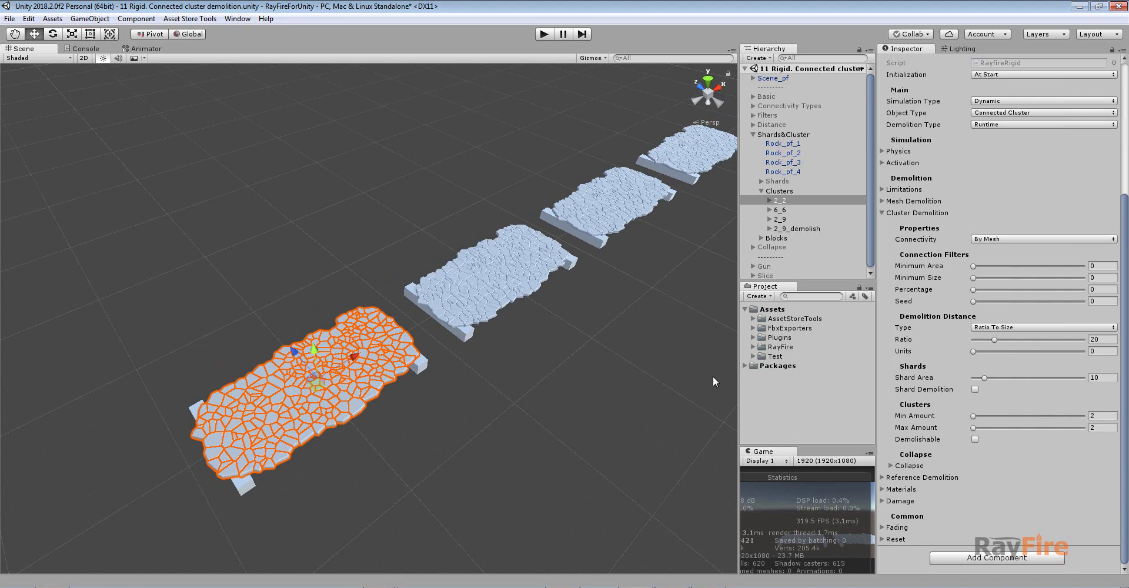
Select the 6_6, 2_9 and 2_9_demolish slabs one after another to review their Min Amount, Max Amount and Demolishable settings
{"action": "left_click", "coordinate": [591, 346]}
{"action": "left_click", "coordinate": [512, 291]}
{"action": "scroll", "coordinate": [1072, 500], "scroll_direction": "down", "scroll_amount": 5}
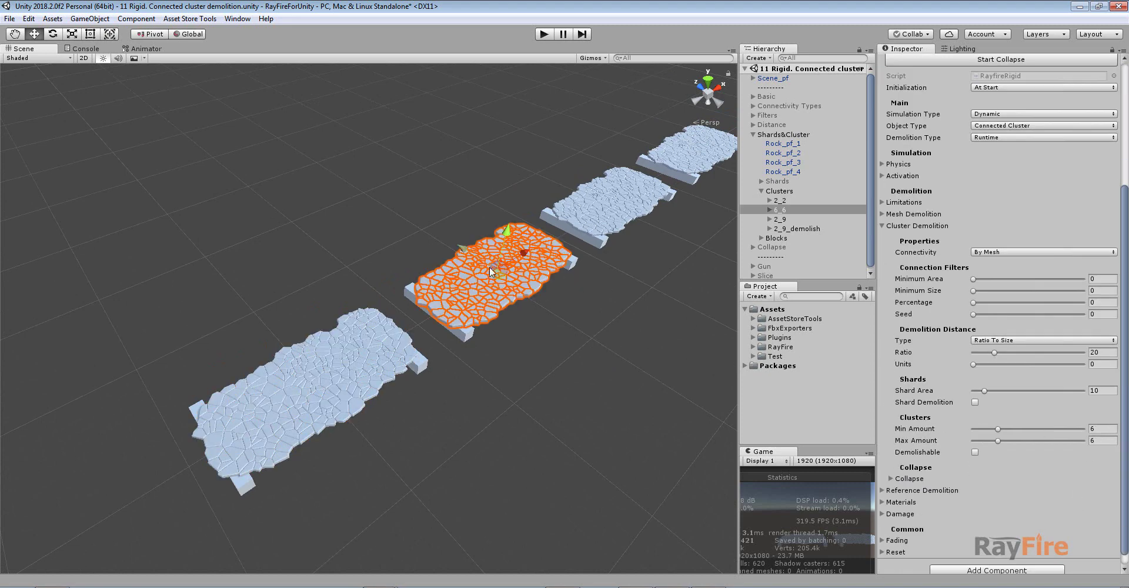
{"action": "right_click_drag", "start_coordinate": [521, 274], "coordinate": [556, 247]}
{"action": "left_click", "coordinate": [556, 247]}
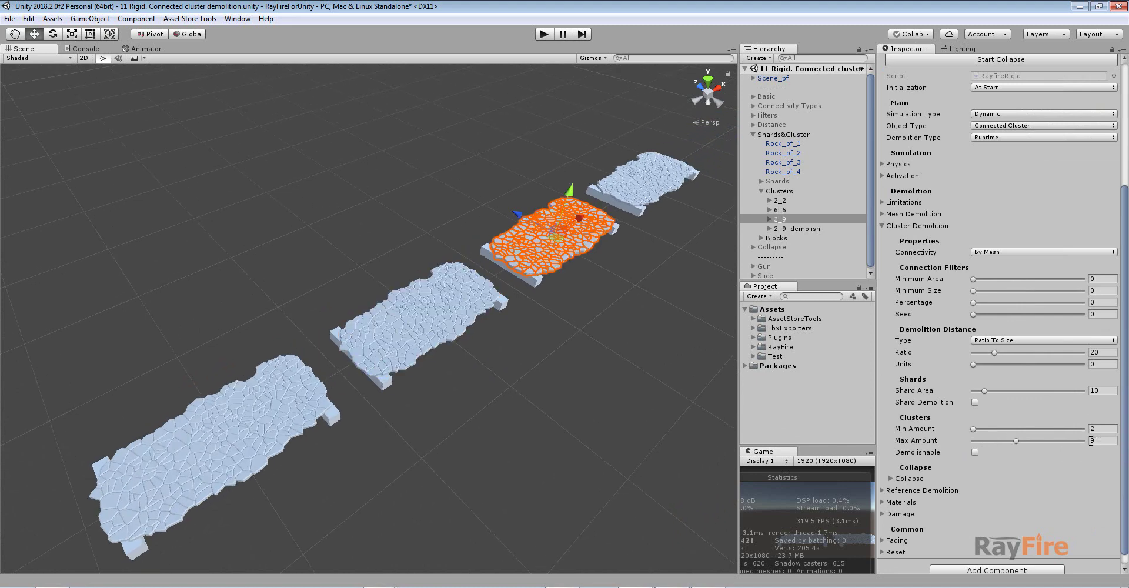
{"action": "left_click", "coordinate": [647, 183]}
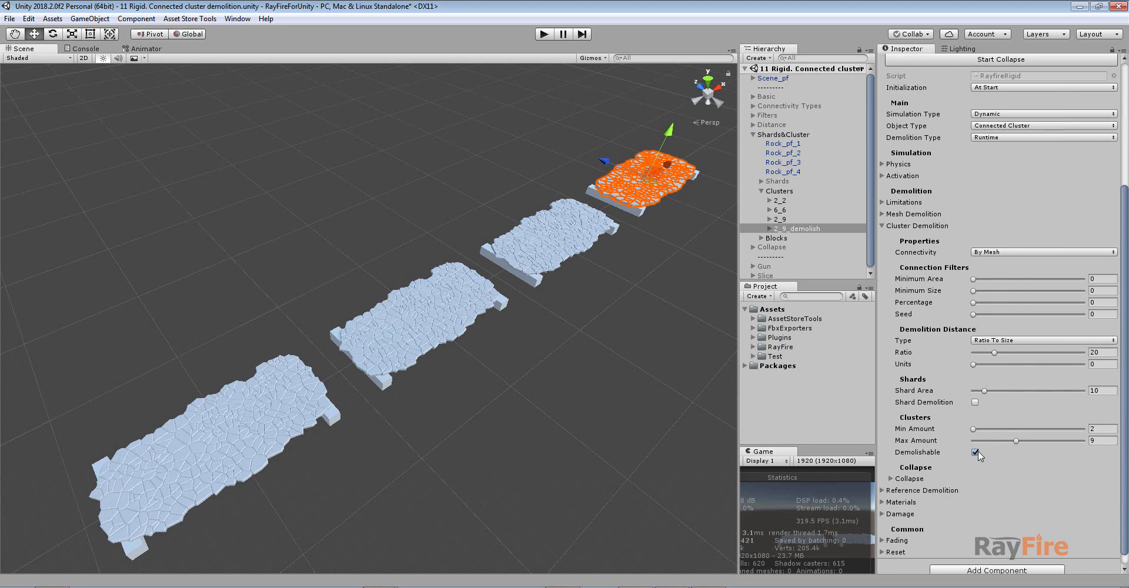
Frame the nearest slabs in the Clusters row and start the simulation
{"action": "right_click_drag", "start_coordinate": [550, 448], "coordinate": [415, 329]}
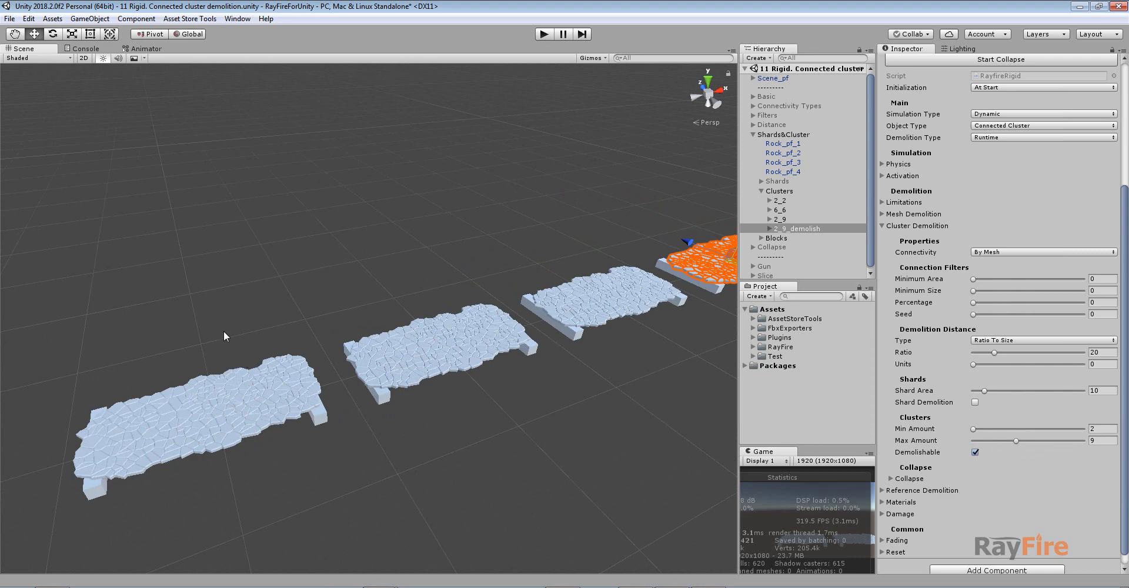
{"action": "middle_click_drag", "start_coordinate": [220, 338], "coordinate": [308, 282]}
{"action": "left_click_drag", "start_coordinate": [332, 228], "coordinate": [323, 270], "text": "alt"}
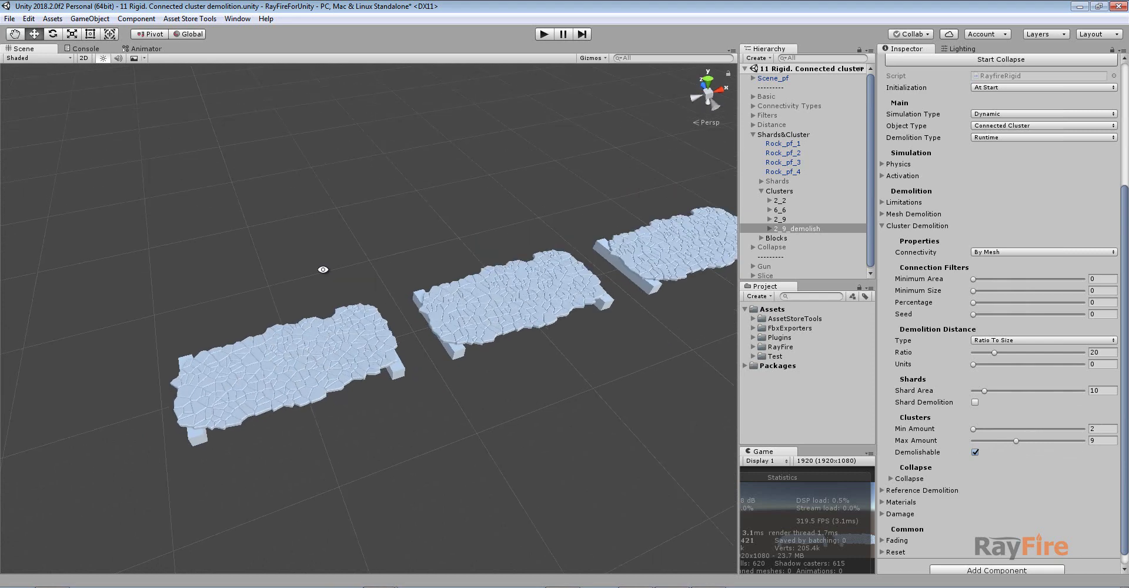
{"action": "left_click", "coordinate": [542, 35]}
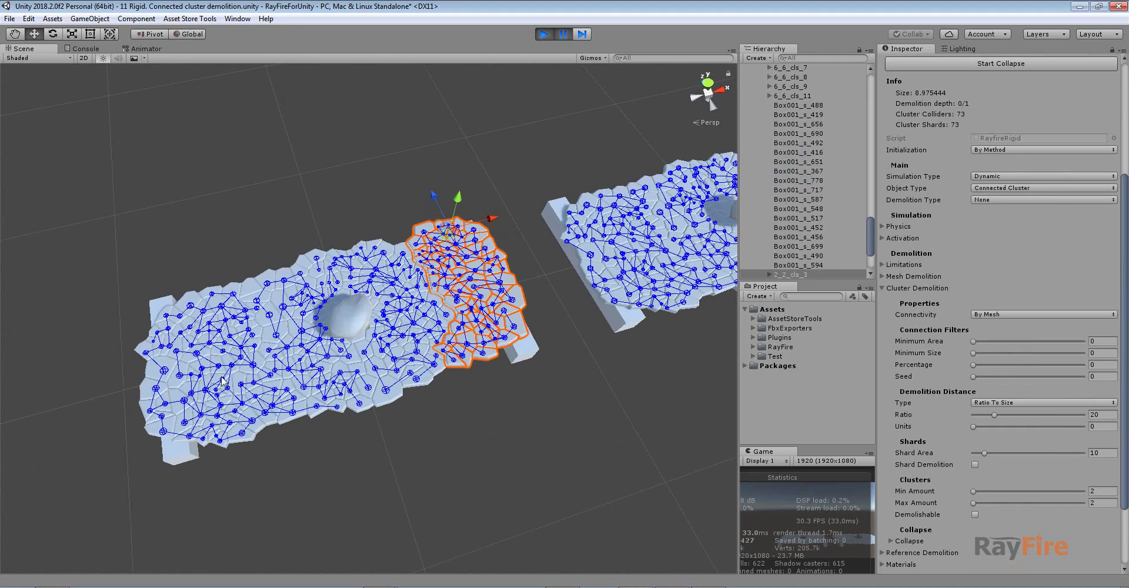
Select the two large end clusters of the demolished 2_2 slab together, and likewise its two middle clusters
{"action": "left_click", "coordinate": [214, 386], "text": "shift"}
{"action": "key", "text": "f"}
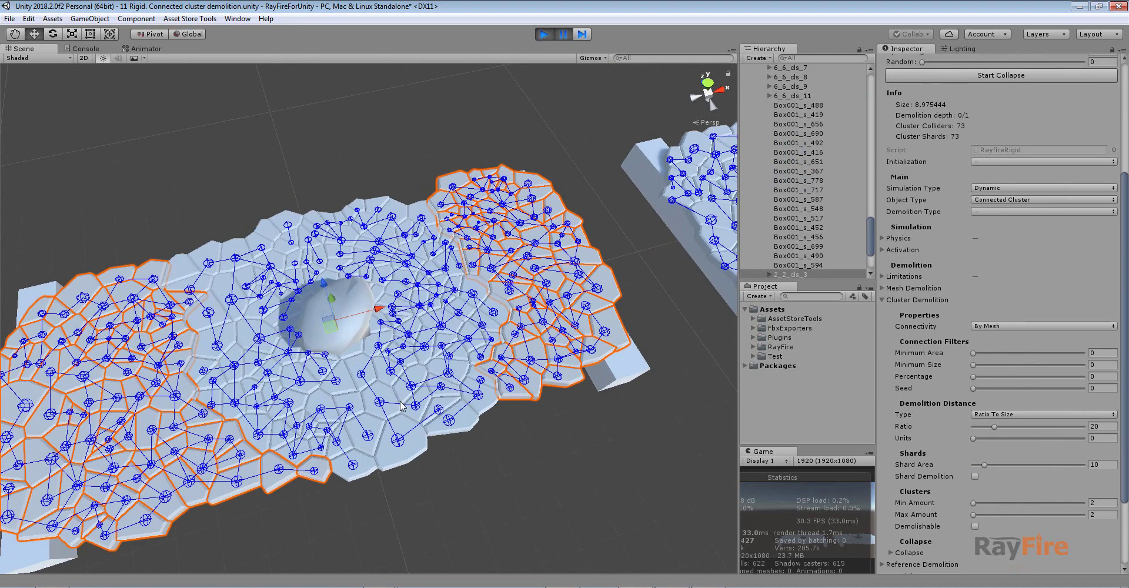
{"action": "left_click", "coordinate": [460, 347]}
{"action": "left_click", "coordinate": [310, 376], "text": "shift"}
Select the 2_2 slab's two middle clusters one at a time to compare their extents around the impact
{"action": "left_click", "coordinate": [417, 324]}
{"action": "left_click", "coordinate": [254, 379]}
{"action": "left_click", "coordinate": [425, 325]}
{"action": "left_click", "coordinate": [254, 398]}
{"action": "left_click_drag", "start_coordinate": [452, 427], "coordinate": [395, 342], "text": "alt"}
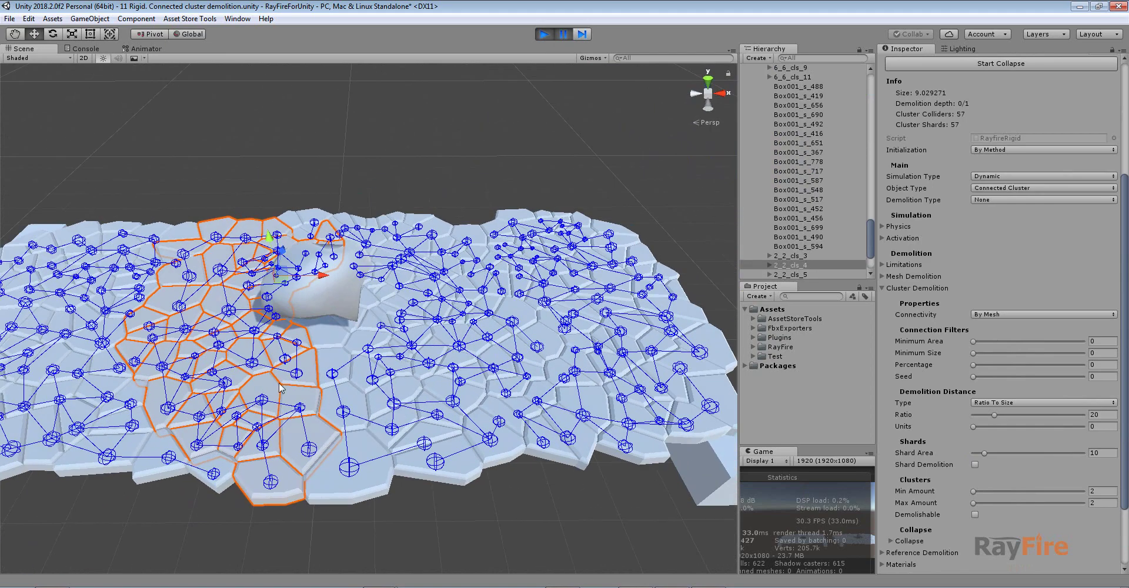
{"action": "left_click", "coordinate": [354, 384]}
{"action": "left_click", "coordinate": [219, 366]}
{"action": "left_click", "coordinate": [476, 385]}
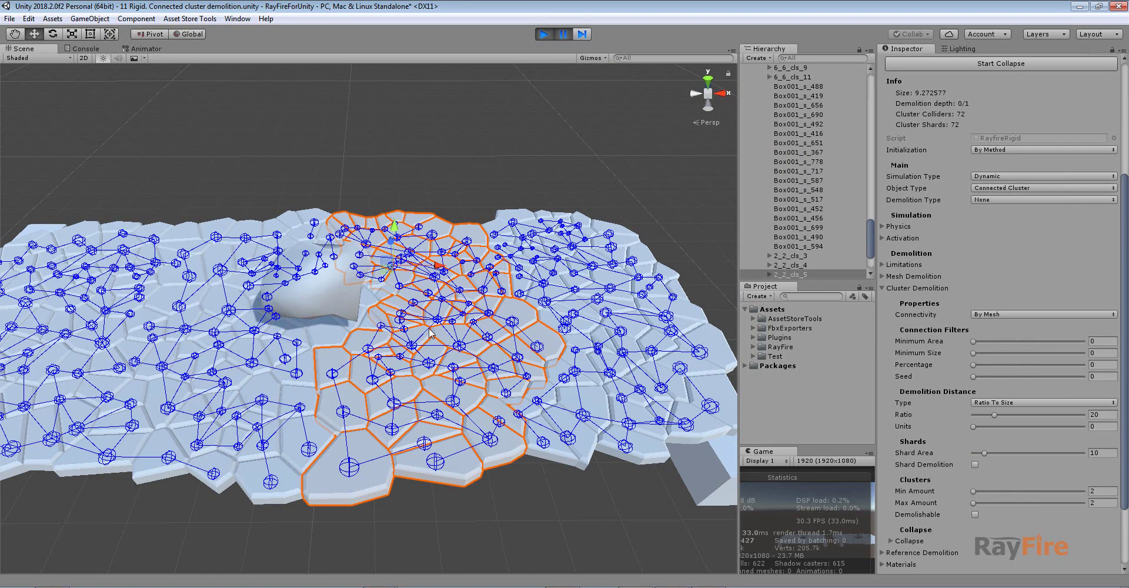
Select the small cluster at the 2_2 slab's far edge and examine it against the whole slab from above
{"action": "middle_click_drag", "start_coordinate": [429, 330], "coordinate": [428, 388]}
{"action": "left_click_drag", "start_coordinate": [428, 389], "coordinate": [424, 483], "text": "alt"}
{"action": "left_click", "coordinate": [291, 158]}
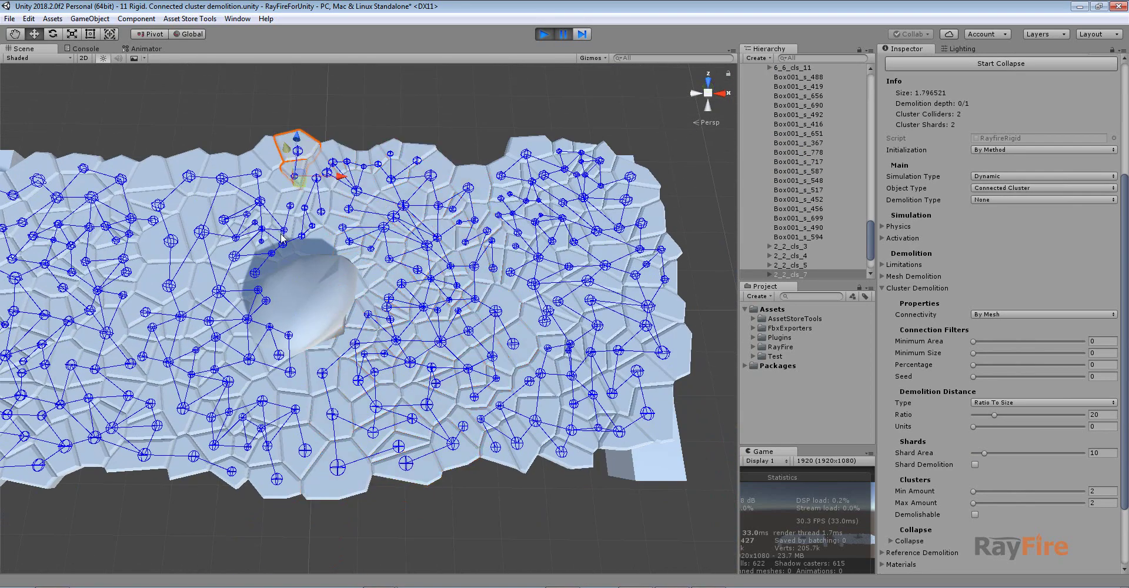
{"action": "left_click", "coordinate": [290, 223]}
{"action": "left_click", "coordinate": [297, 160]}
{"action": "middle_click_drag", "start_coordinate": [288, 158], "coordinate": [381, 248]}
{"action": "left_click_drag", "start_coordinate": [404, 197], "coordinate": [399, 244], "text": "alt"}
{"action": "scroll", "coordinate": [388, 254], "scroll_direction": "down", "scroll_amount": 4}
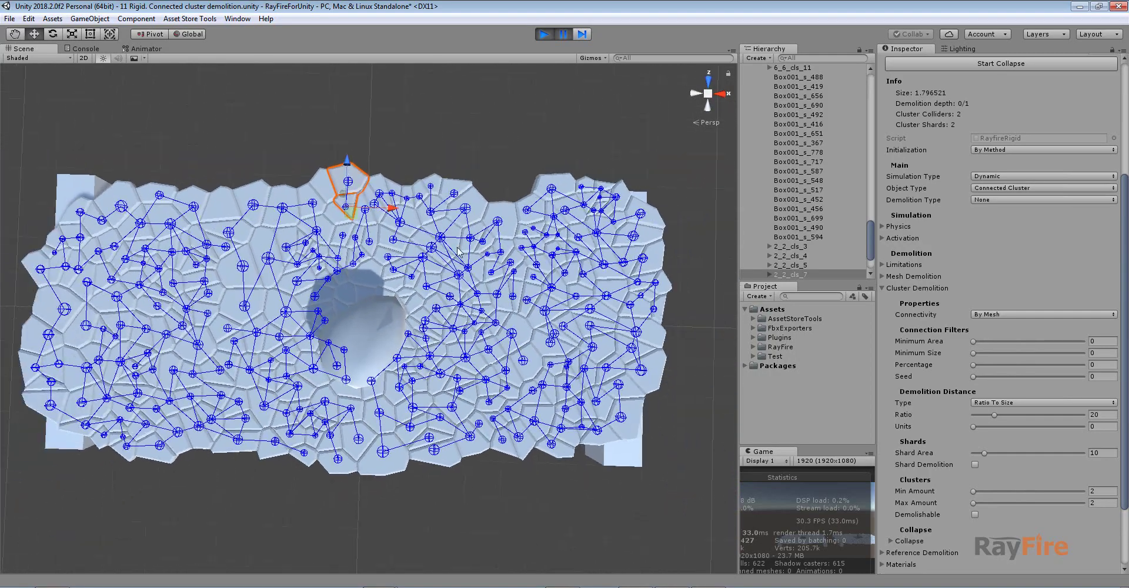
Bring the demolished 6_6 slab into view and select its large end clusters to review them
{"action": "middle_click_drag", "start_coordinate": [553, 298], "coordinate": [321, 245]}
{"action": "scroll", "coordinate": [321, 245], "scroll_direction": "down", "scroll_amount": 4}
{"action": "middle_click_drag", "start_coordinate": [553, 279], "coordinate": [376, 280]}
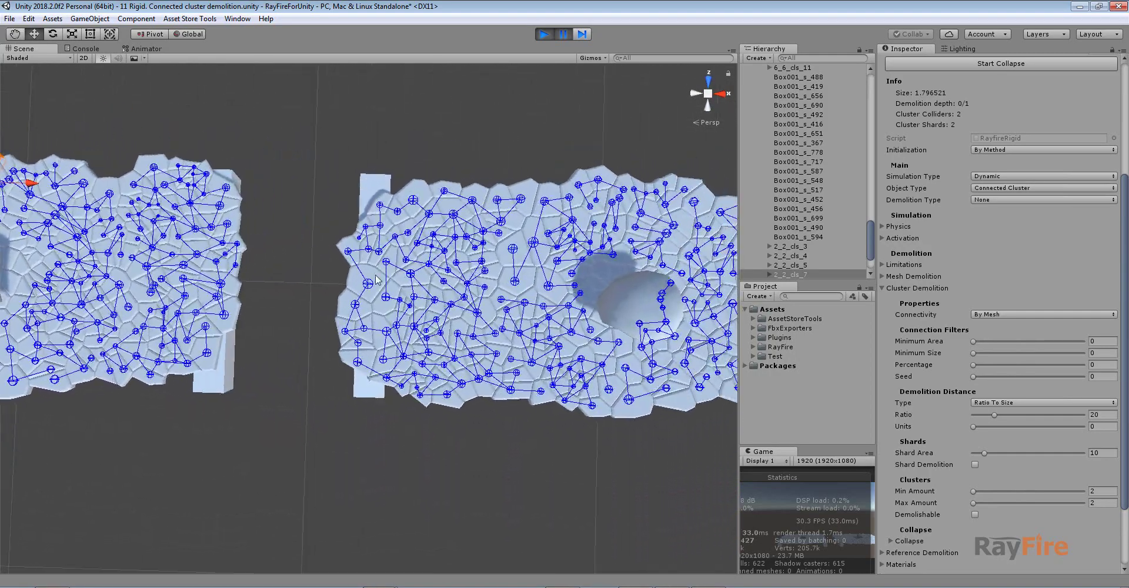
{"action": "left_click", "coordinate": [445, 286]}
{"action": "middle_click_drag", "start_coordinate": [525, 272], "coordinate": [325, 268]}
{"action": "left_click", "coordinate": [593, 272]}
{"action": "left_click", "coordinate": [239, 268]}
Select the 6_6 slab's smaller clusters around the impact and examine the broken area up close
{"action": "left_click", "coordinate": [437, 215]}
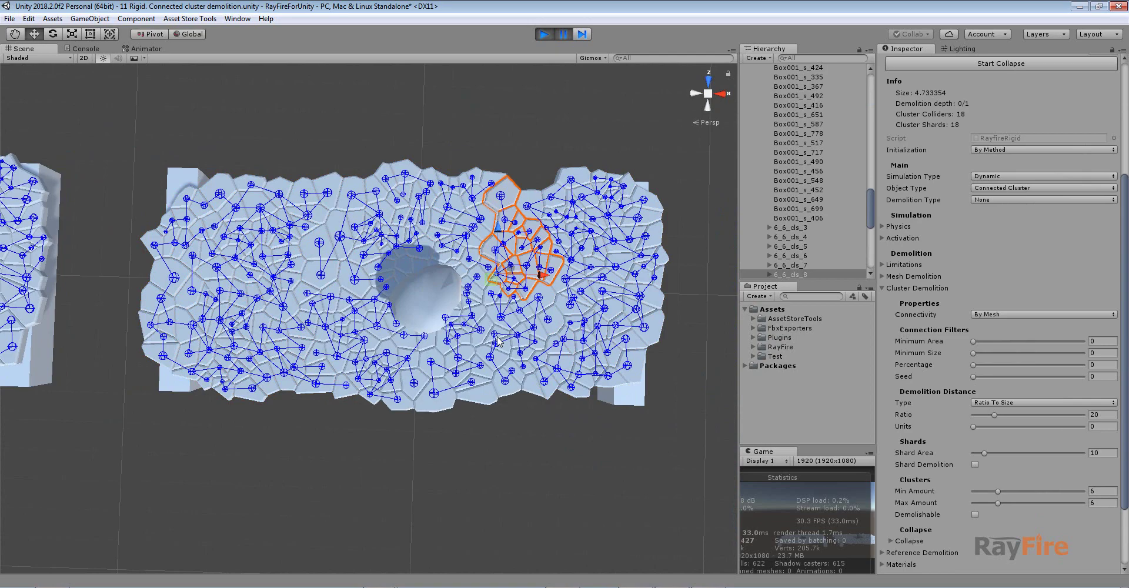
{"action": "left_click", "coordinate": [354, 266]}
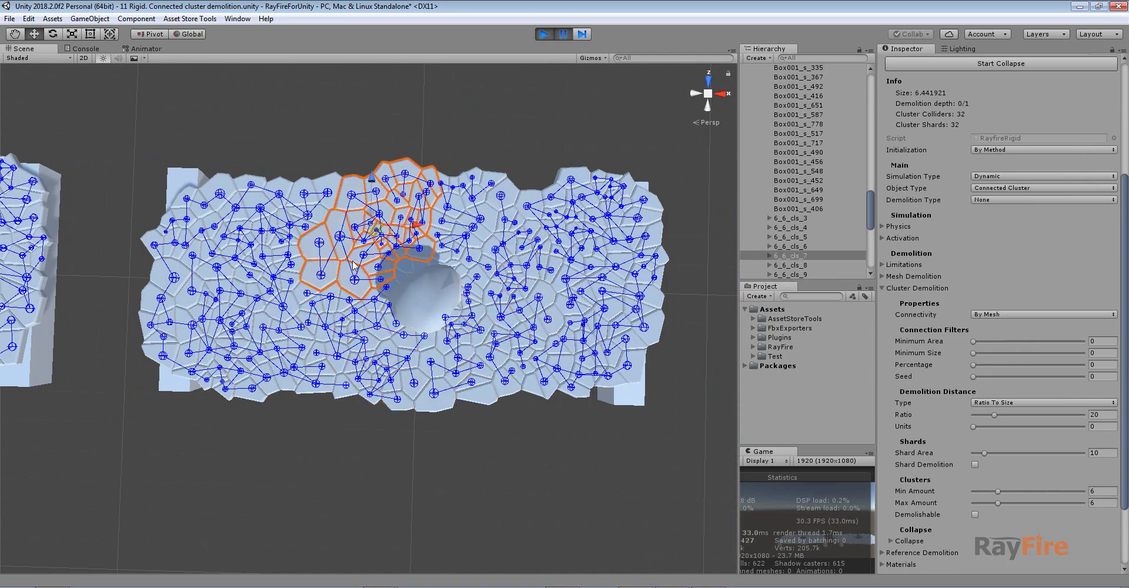
{"action": "left_click", "coordinate": [451, 203]}
{"action": "scroll", "coordinate": [448, 259], "scroll_direction": "up", "scroll_amount": 4}
{"action": "left_click_drag", "start_coordinate": [450, 261], "coordinate": [547, 88], "text": "alt"}
{"action": "scroll", "coordinate": [420, 351], "scroll_direction": "up", "scroll_amount": 5}
{"action": "left_click_drag", "start_coordinate": [420, 352], "coordinate": [332, 304], "text": "alt"}
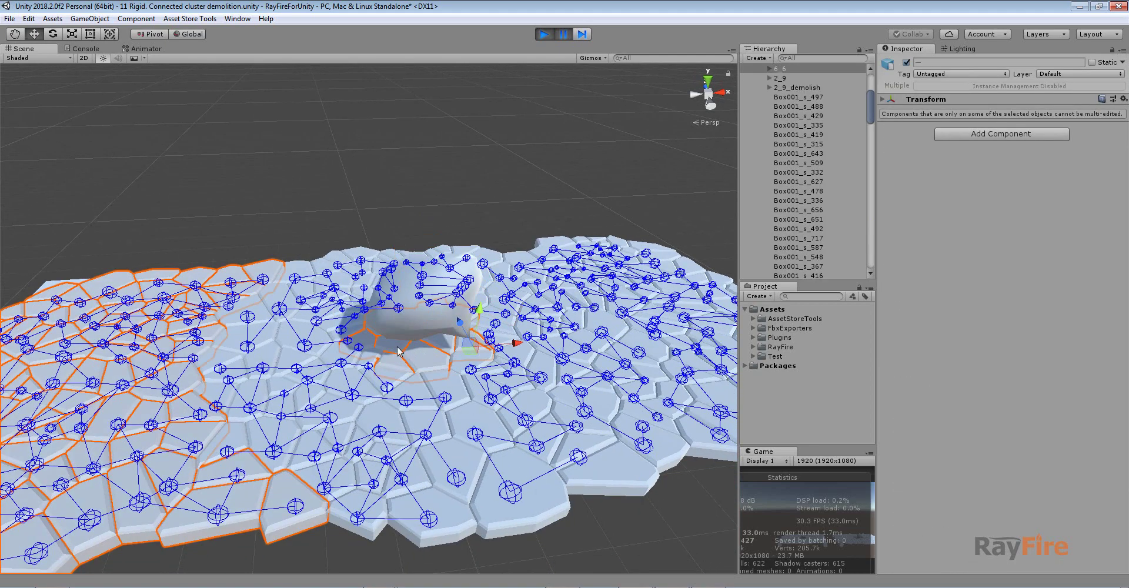
Select the 2_9 slab's remaining large cluster, frame the slab from above and show its Clusters amounts
{"action": "scroll", "coordinate": [401, 348], "scroll_direction": "down", "scroll_amount": 6}
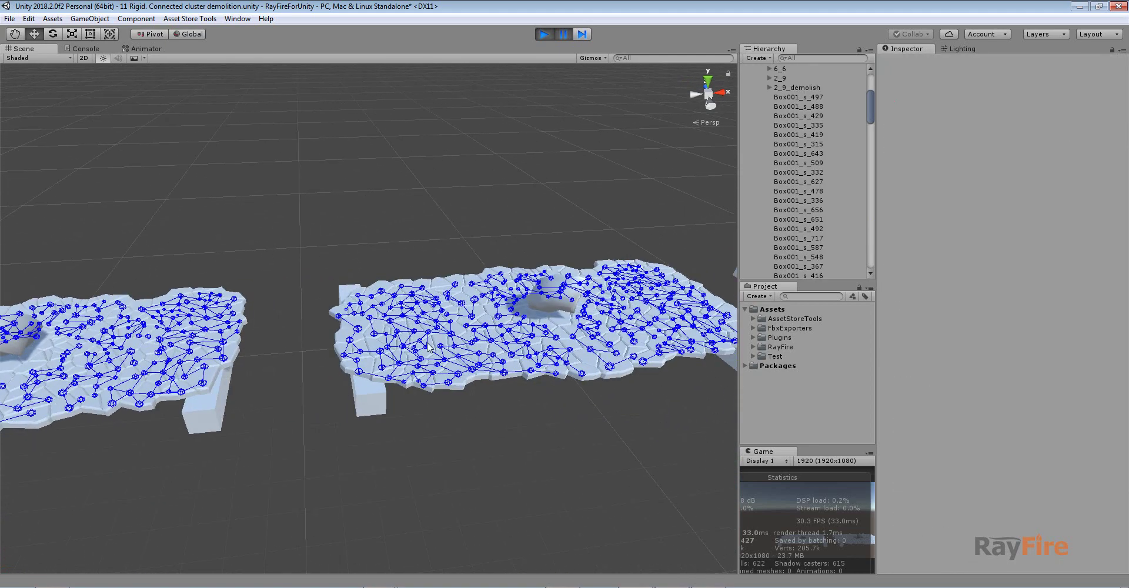
{"action": "left_click", "coordinate": [437, 346]}
{"action": "key", "text": "f"}
{"action": "scroll", "coordinate": [1066, 532], "scroll_direction": "down", "scroll_amount": 5}
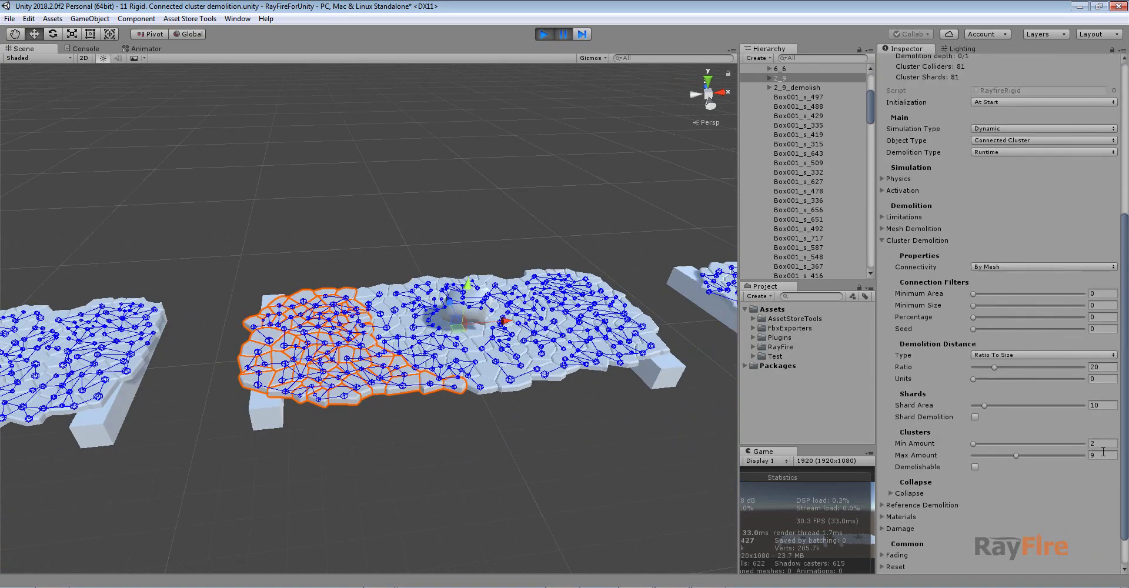
{"action": "left_click_drag", "start_coordinate": [483, 248], "coordinate": [456, 389], "text": "alt"}
{"action": "middle_click_drag", "start_coordinate": [599, 278], "coordinate": [556, 317]}
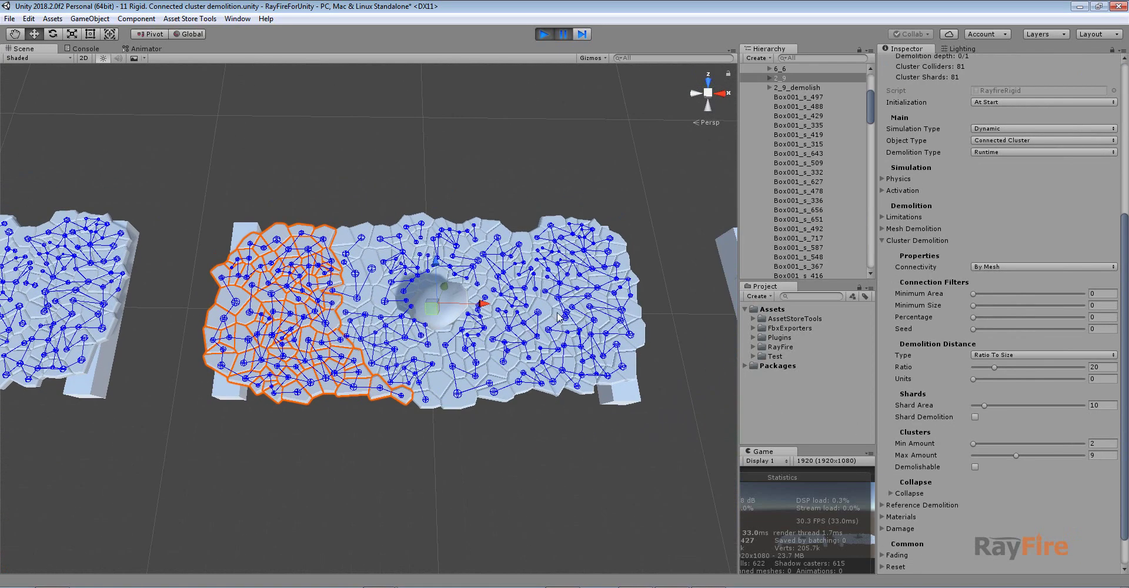
Select the 2_9 slab's detached clusters around the impact one by one to compare their sizes
{"action": "left_click", "coordinate": [558, 314], "text": "shift"}
{"action": "left_click", "coordinate": [472, 347]}
{"action": "left_click", "coordinate": [510, 322]}
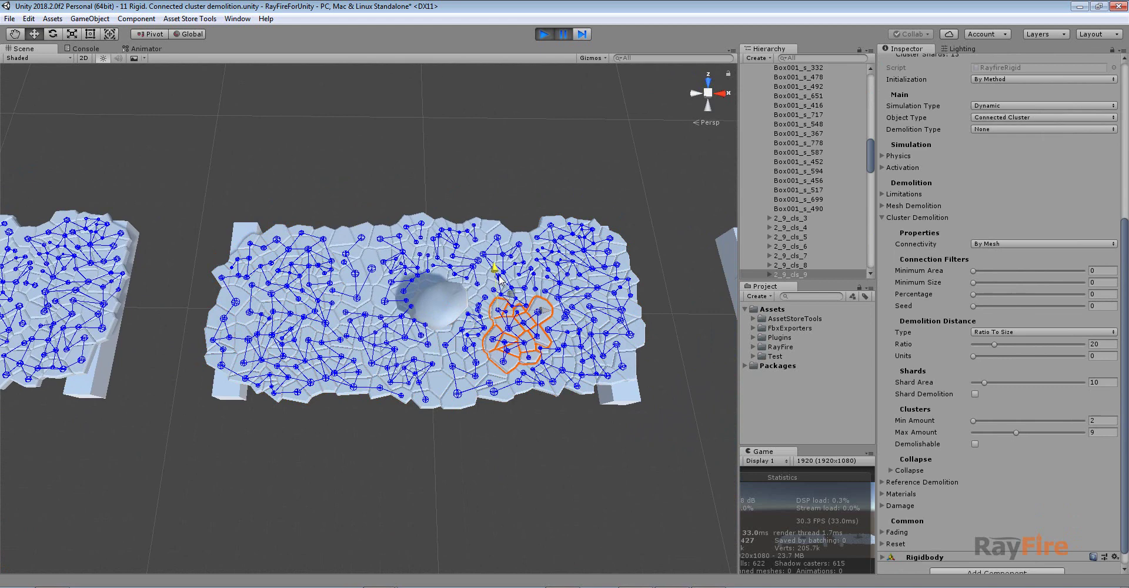
{"action": "left_click", "coordinate": [459, 249]}
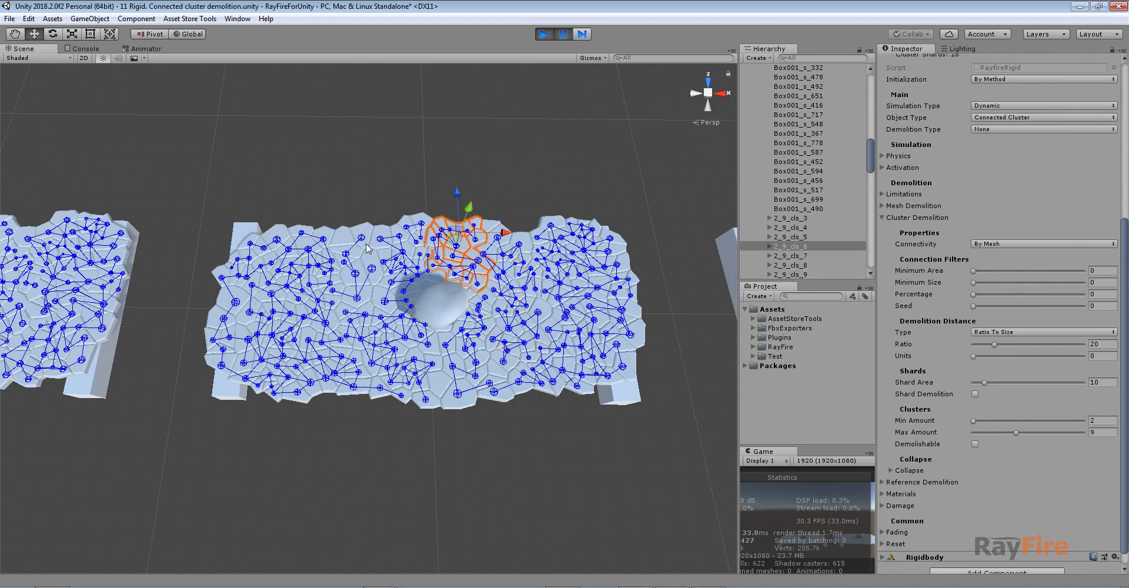
{"action": "left_click", "coordinate": [386, 271]}
{"action": "left_click", "coordinate": [365, 341]}
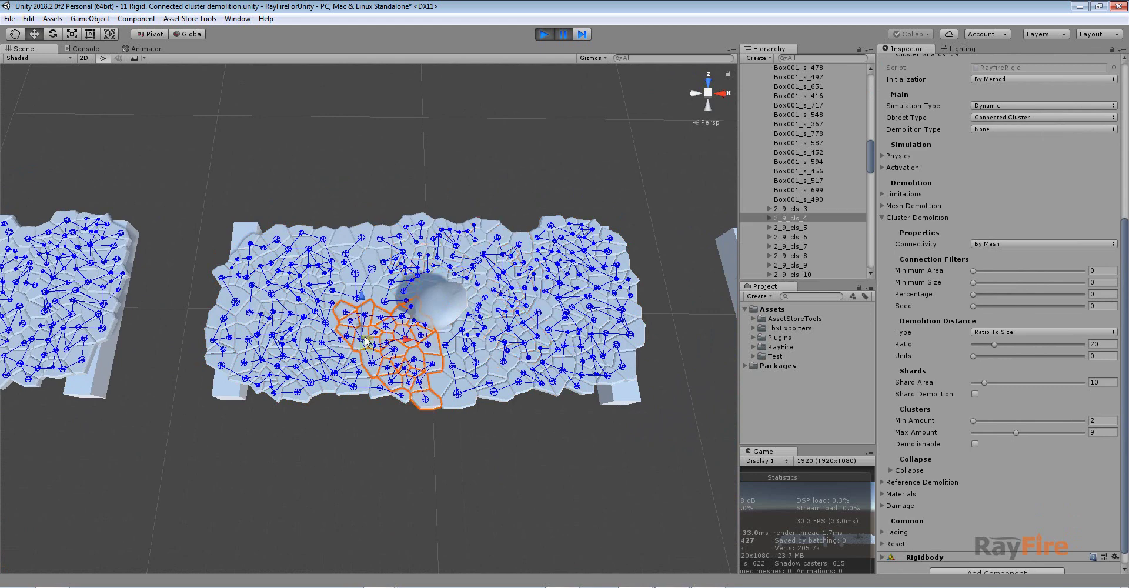
{"action": "left_click", "coordinate": [351, 276]}
{"action": "scroll", "coordinate": [441, 299], "scroll_direction": "up", "scroll_amount": 3}
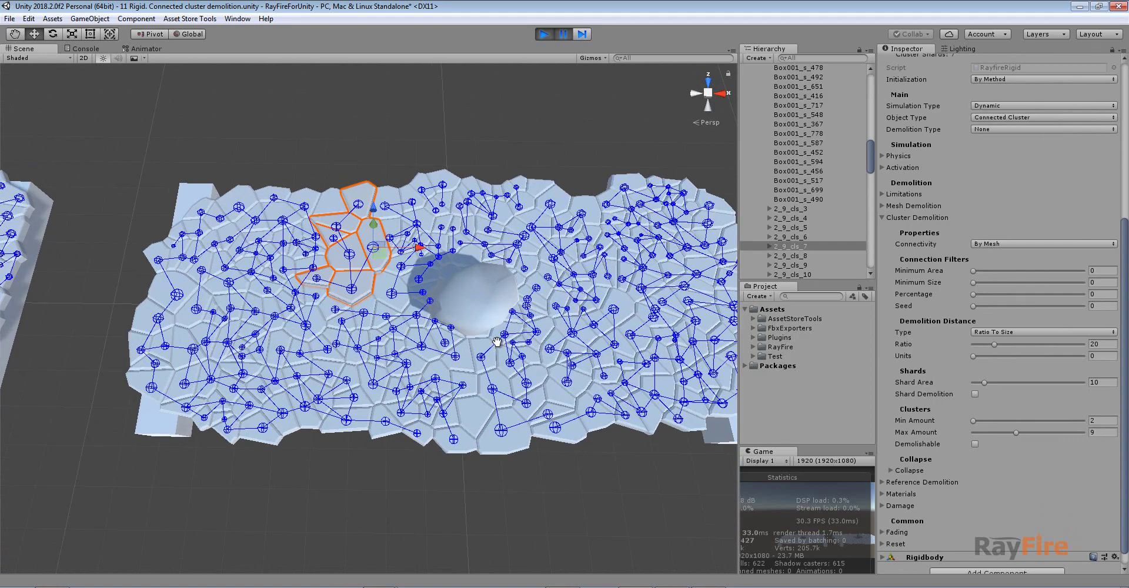
Resume the simulation and move the selected small 2_9 cluster out of its place along the slab's length
{"action": "middle_click_drag", "start_coordinate": [510, 332], "coordinate": [463, 354]}
{"action": "left_click_drag", "start_coordinate": [464, 355], "coordinate": [434, 310], "text": "alt"}
{"action": "left_click_drag", "start_coordinate": [391, 372], "coordinate": [381, 346], "text": "alt"}
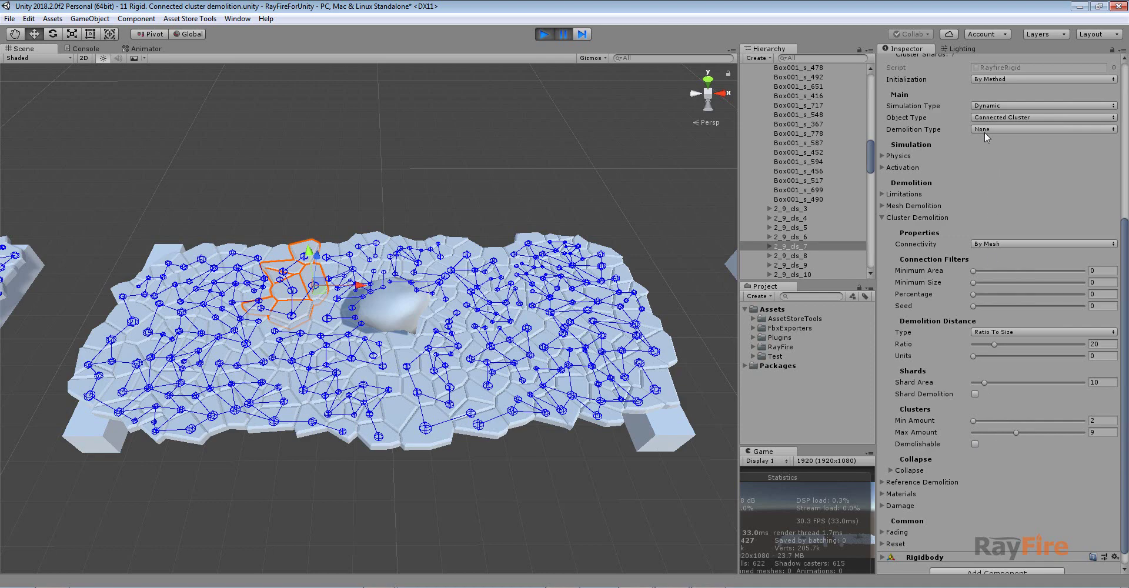
{"action": "left_click", "coordinate": [565, 35]}
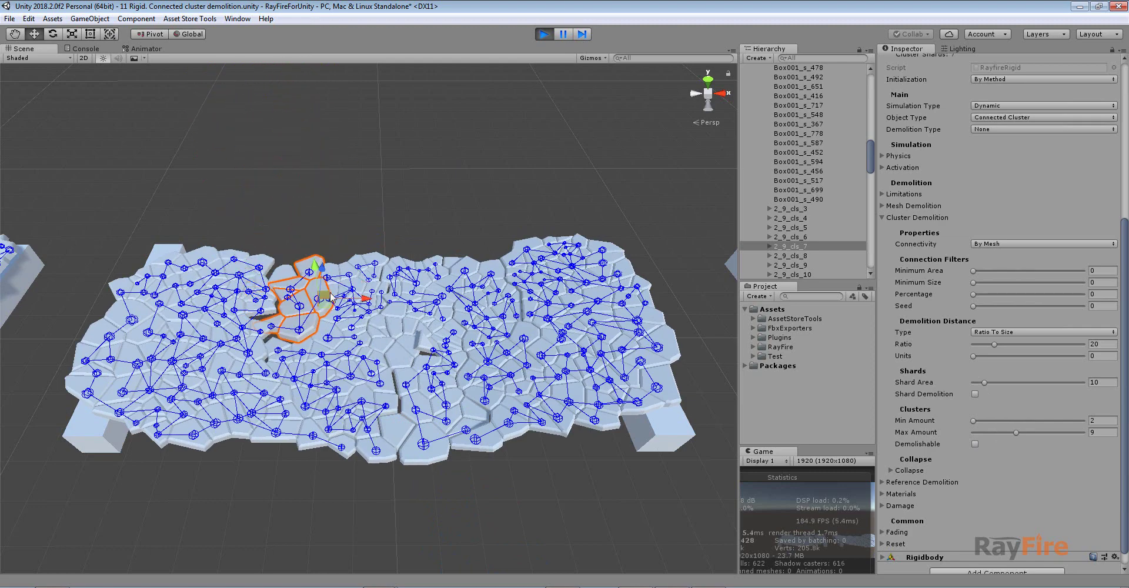
{"action": "left_click_drag", "start_coordinate": [330, 293], "coordinate": [452, 23]}
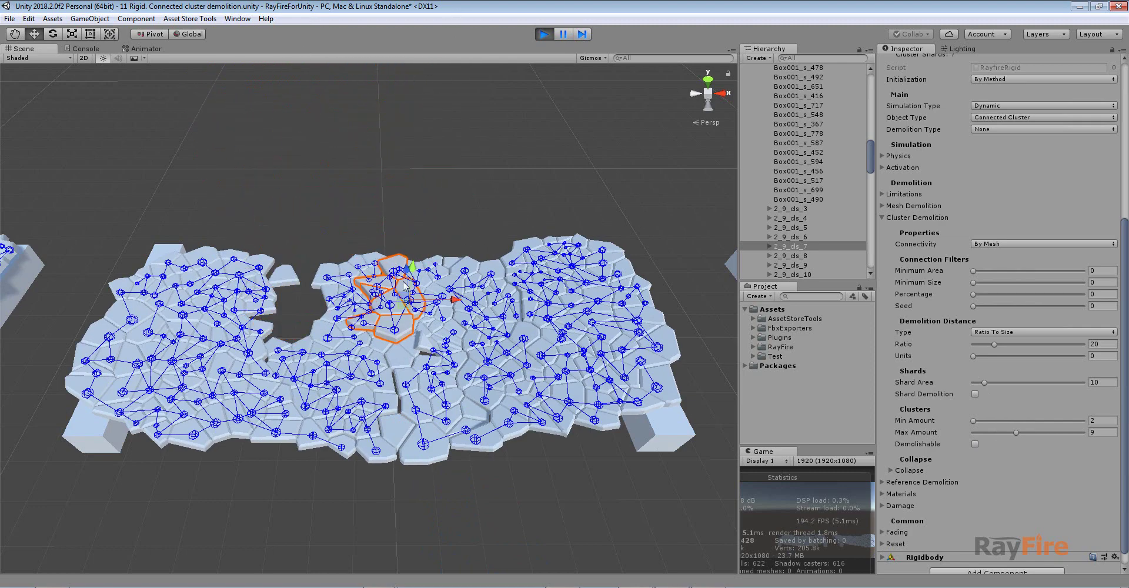
{"action": "scroll", "coordinate": [371, 298], "scroll_direction": "down", "scroll_amount": 5}
{"action": "left_click_drag", "start_coordinate": [423, 225], "coordinate": [412, 262], "text": "alt"}
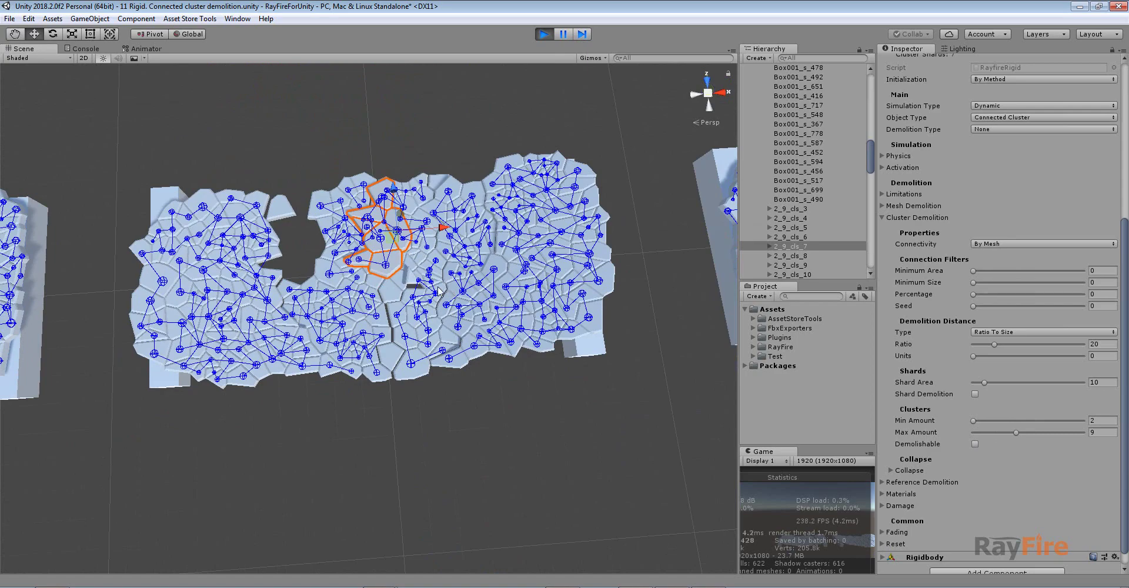
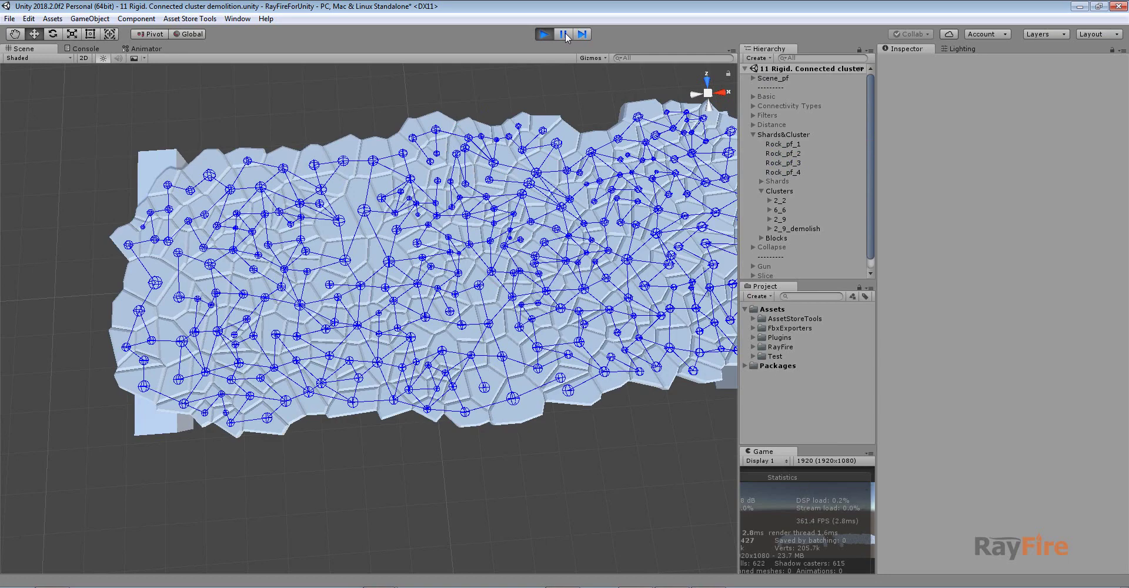
Pause the simulation after the impact and deactivate both large end clusters of the 2_9_demolish slab
{"action": "left_click", "coordinate": [566, 34]}
{"action": "middle_click_drag", "start_coordinate": [653, 170], "coordinate": [589, 176]}
{"action": "left_click_drag", "start_coordinate": [588, 423], "coordinate": [574, 299], "text": "alt"}
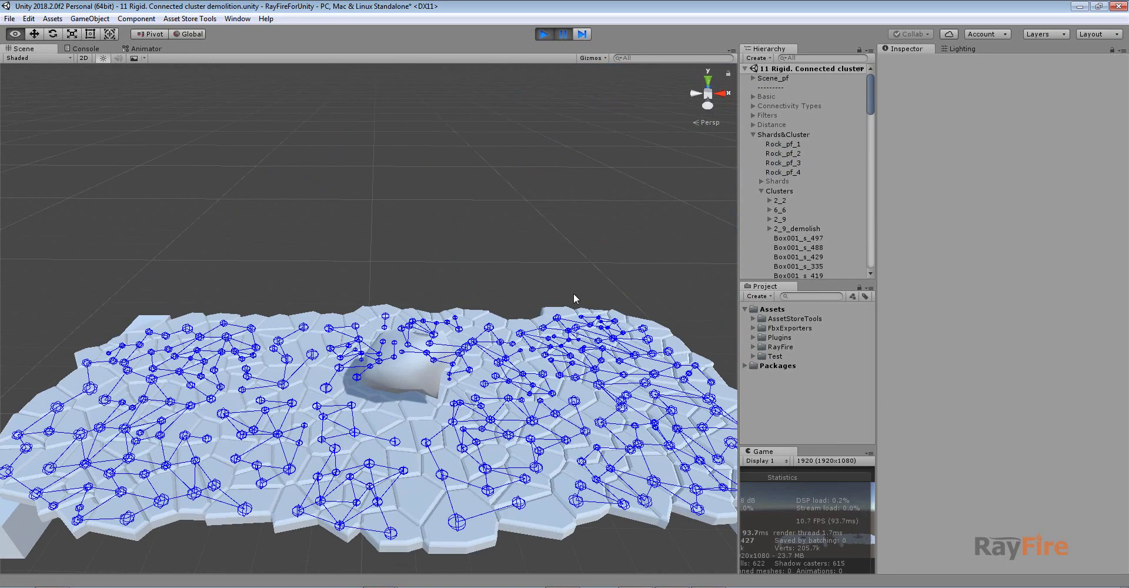
{"action": "left_click", "coordinate": [592, 339]}
{"action": "left_click", "coordinate": [186, 395], "text": "shift"}
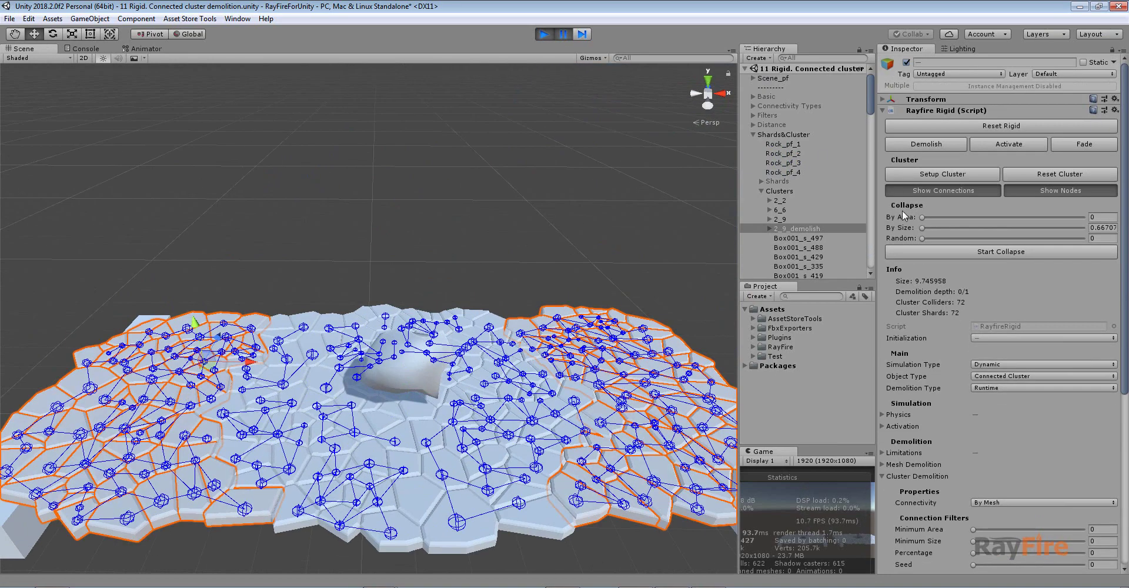
{"action": "left_click", "coordinate": [909, 62]}
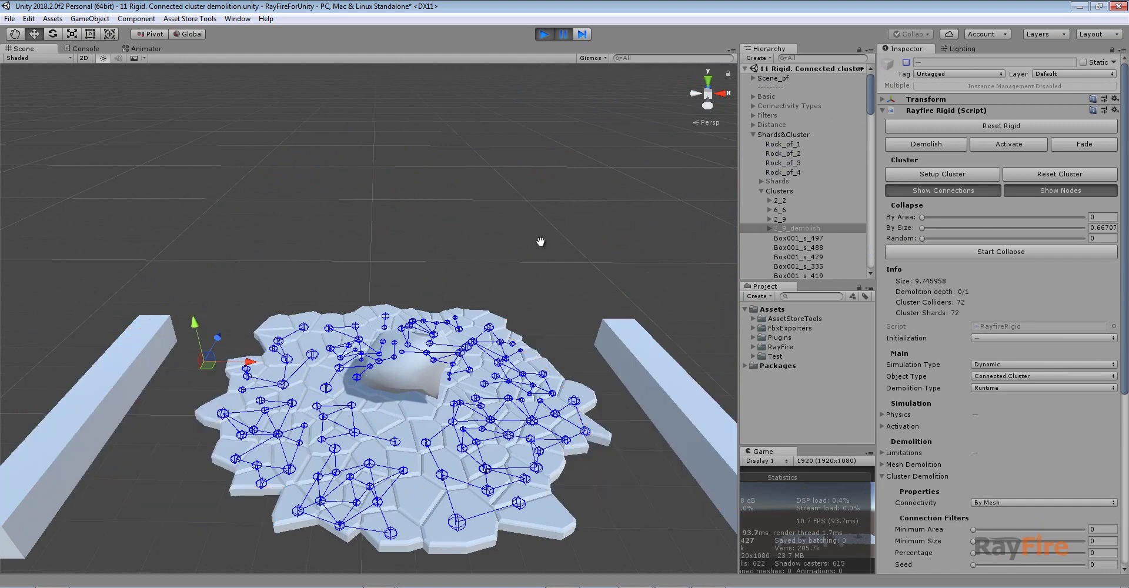
Select individual clusters remaining in the middle of the 2_9_demolish slab to review them from above
{"action": "scroll", "coordinate": [538, 306], "scroll_direction": "down", "scroll_amount": 3}
{"action": "left_click", "coordinate": [556, 391]}
{"action": "scroll", "coordinate": [478, 321], "scroll_direction": "up", "scroll_amount": 2}
{"action": "left_click_drag", "start_coordinate": [478, 322], "coordinate": [447, 445], "text": "alt"}
{"action": "left_click", "coordinate": [343, 382]}
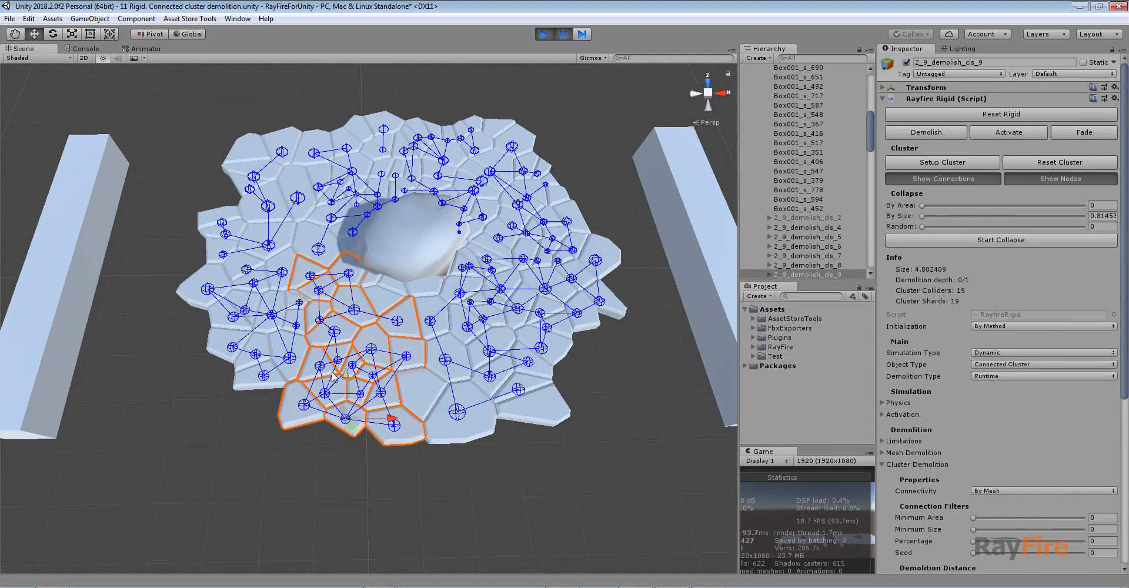
Select the clusters around the 2_9_demolish impact hole one by one, ending with 2_9_demolish_cls_5, and review its Cluster Demolition settings
{"action": "left_click", "coordinate": [263, 286]}
{"action": "left_click", "coordinate": [284, 188]}
{"action": "left_click", "coordinate": [400, 155]}
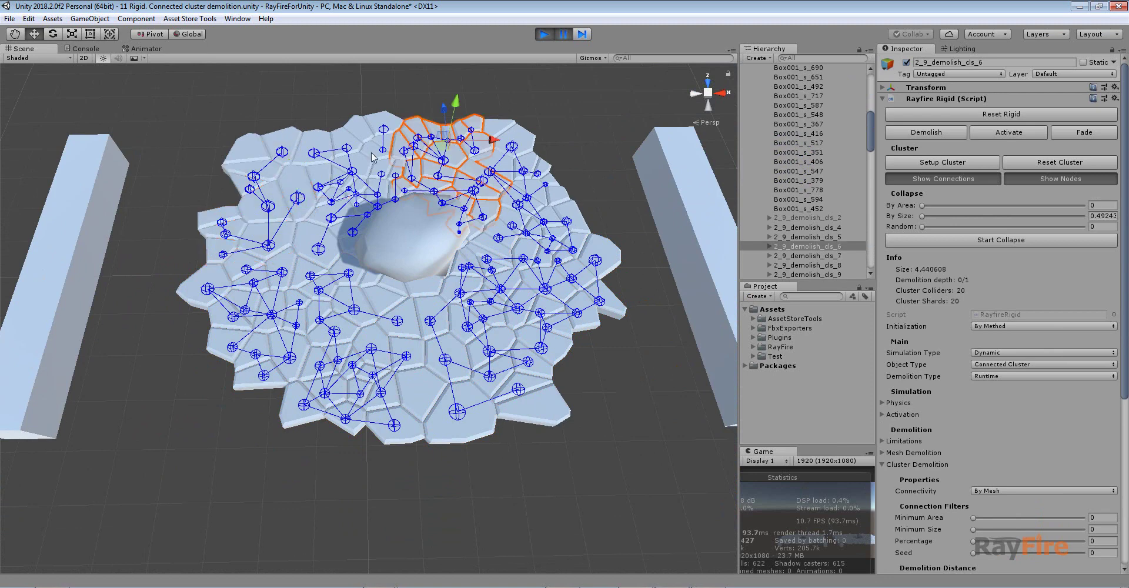
{"action": "left_click", "coordinate": [356, 169]}
{"action": "left_click", "coordinate": [528, 196]}
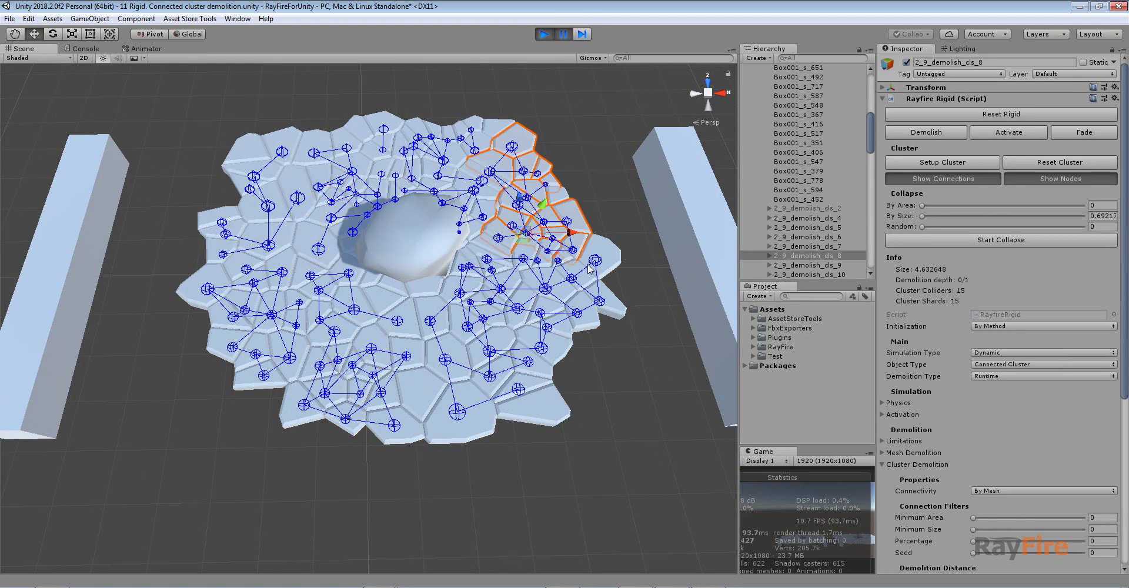
{"action": "left_click", "coordinate": [605, 311]}
{"action": "scroll", "coordinate": [998, 430], "scroll_direction": "down", "scroll_amount": 5}
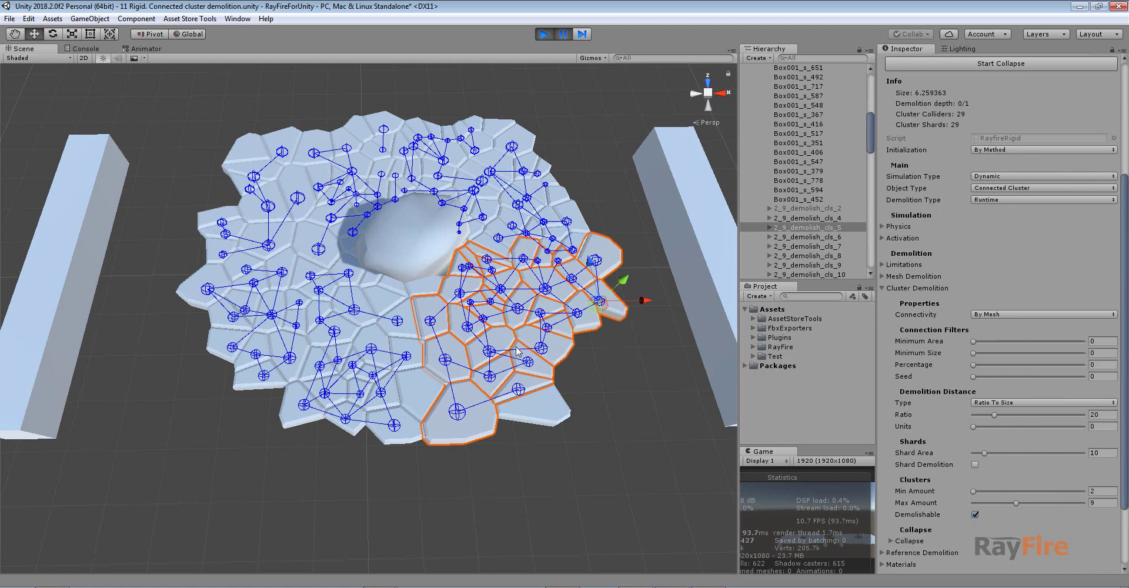
Resume the simulation and move the 2_9_demolish_cls_5 cluster along the X axis into the nearby support beam to demolish it again
{"action": "left_click_drag", "start_coordinate": [489, 422], "coordinate": [390, 389], "text": "alt"}
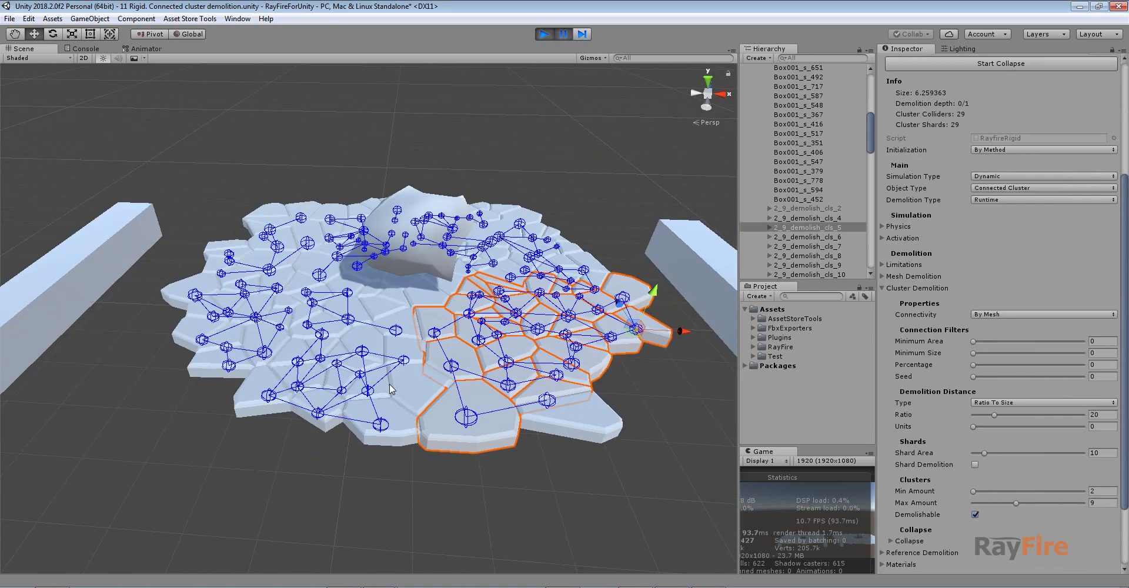
{"action": "left_click", "coordinate": [564, 34]}
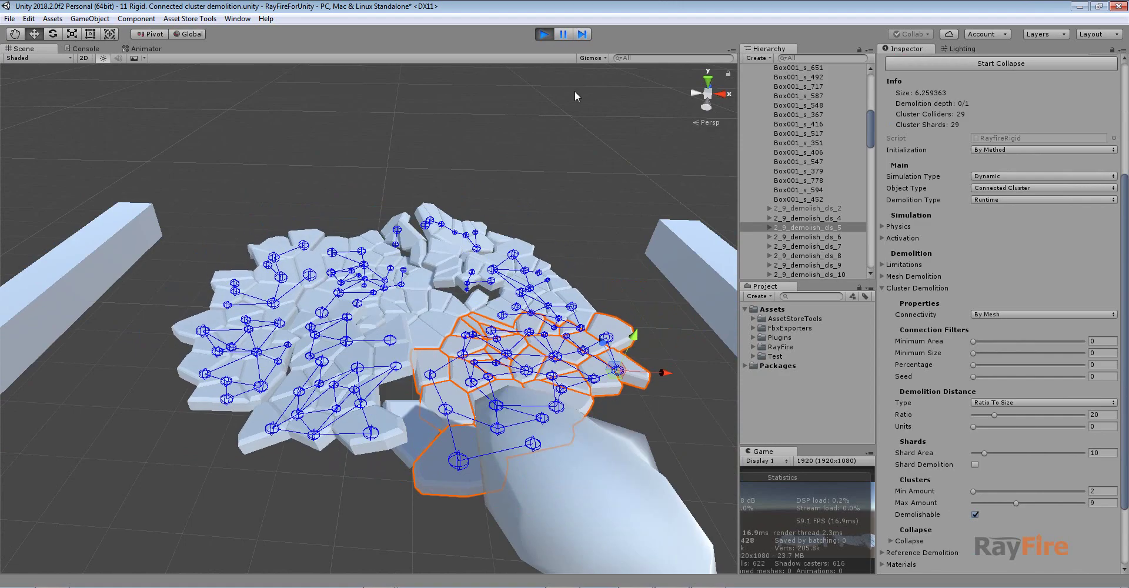
{"action": "left_click_drag", "start_coordinate": [496, 216], "coordinate": [511, 229], "text": "alt"}
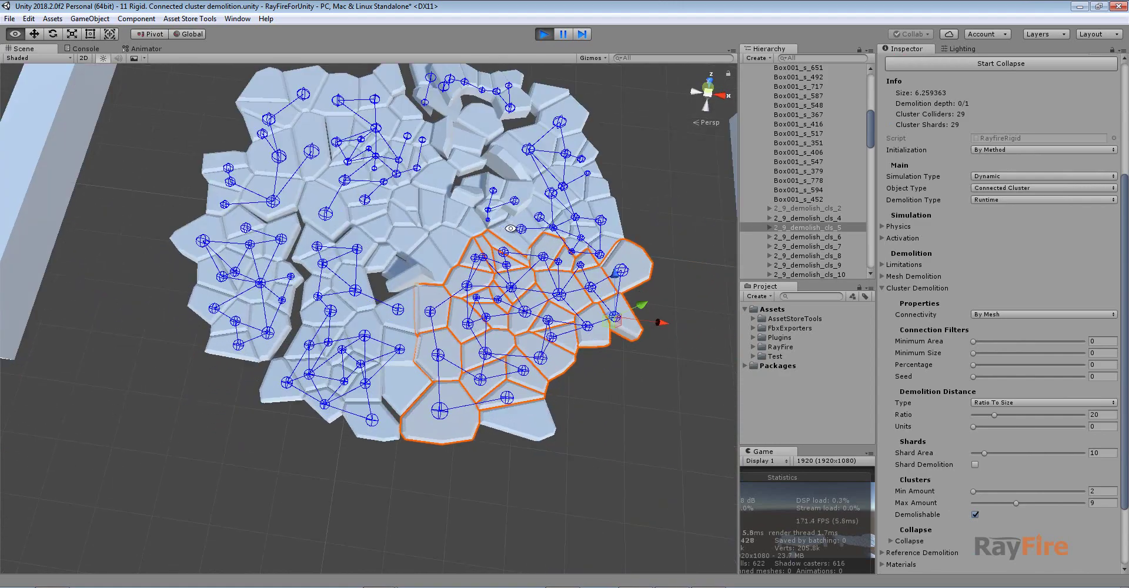
{"action": "scroll", "coordinate": [511, 229], "scroll_direction": "down", "scroll_amount": 2}
{"action": "left_click_drag", "start_coordinate": [570, 447], "coordinate": [584, 369], "text": "alt"}
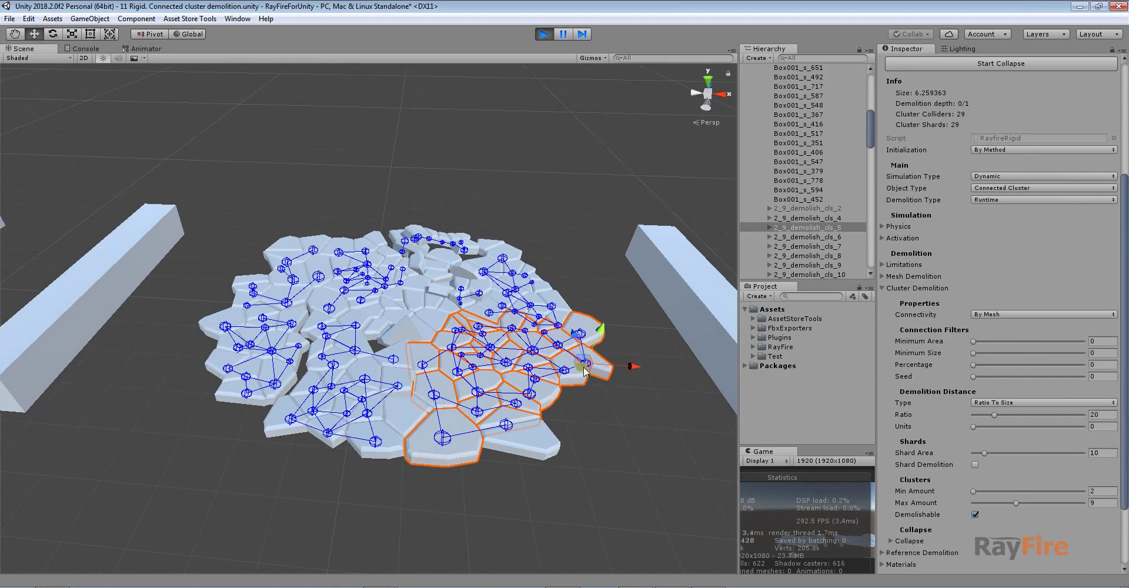
{"action": "middle_click_drag", "start_coordinate": [585, 370], "coordinate": [529, 358]}
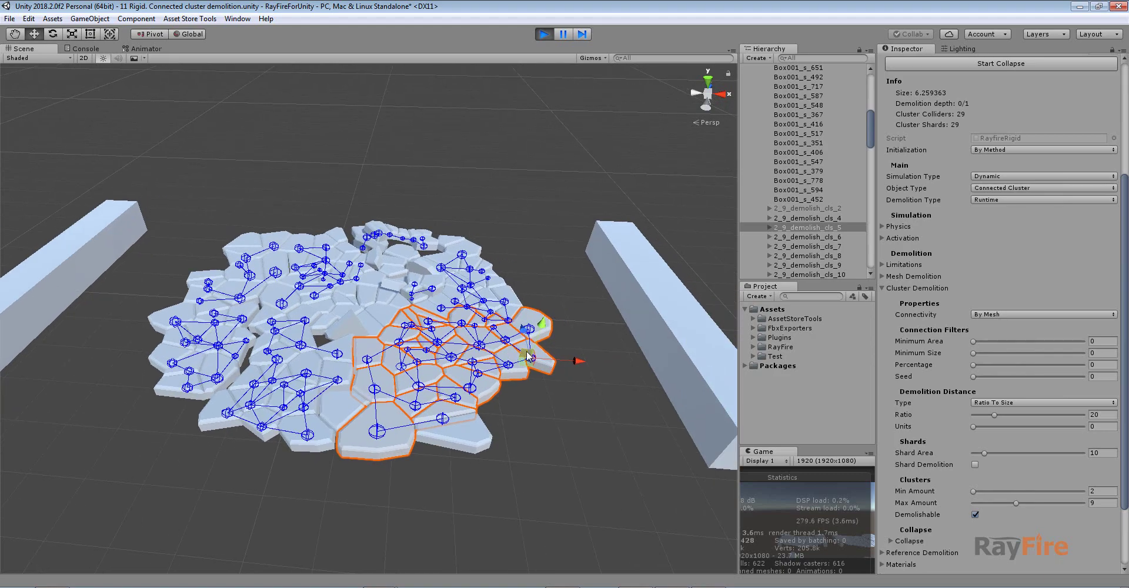
{"action": "left_click_drag", "start_coordinate": [527, 353], "coordinate": [660, 359]}
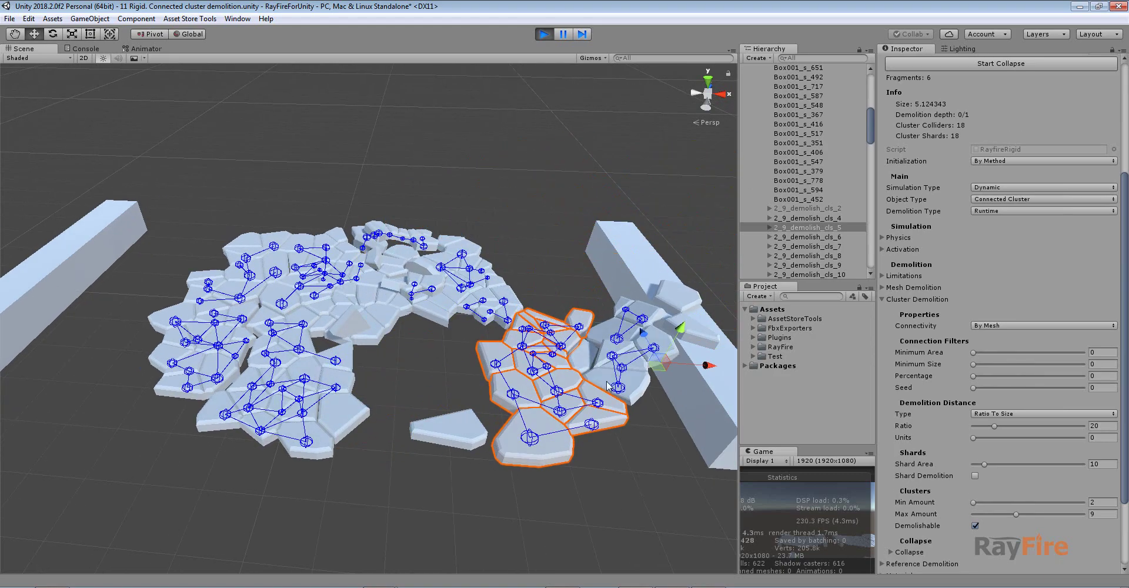
Select the small clusters broken off at the support beam and the remaining large 2_9_demolish_cls_5 cluster to compare their sizes
{"action": "middle_click_drag", "start_coordinate": [607, 367], "coordinate": [553, 380]}
{"action": "scroll", "coordinate": [553, 376], "scroll_direction": "up", "scroll_amount": 2}
{"action": "left_click_drag", "start_coordinate": [608, 227], "coordinate": [613, 279], "text": "alt"}
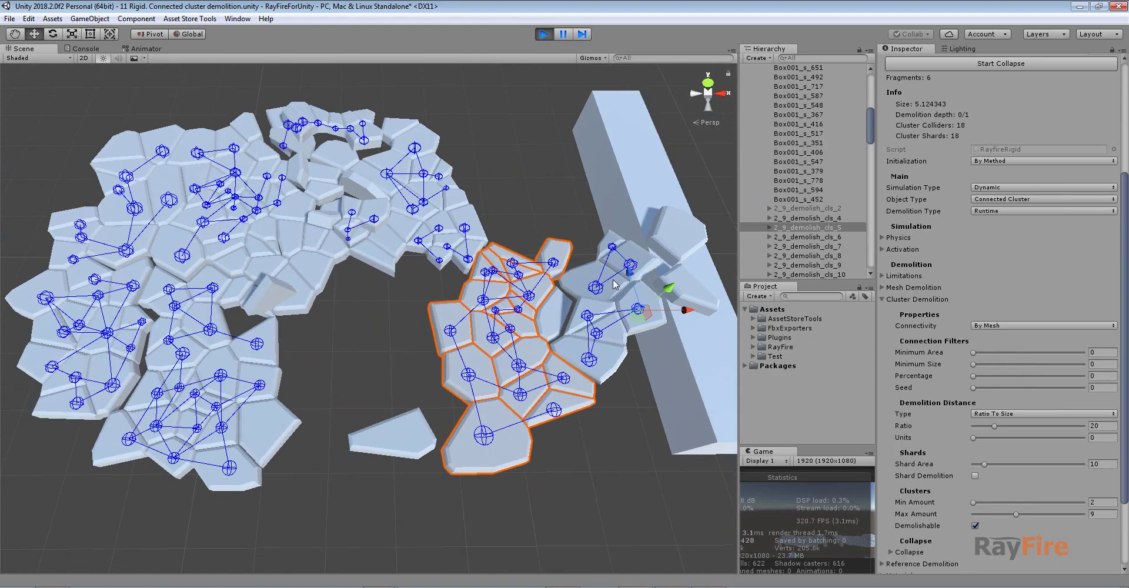
{"action": "left_click", "coordinate": [608, 274]}
{"action": "left_click", "coordinate": [594, 343]}
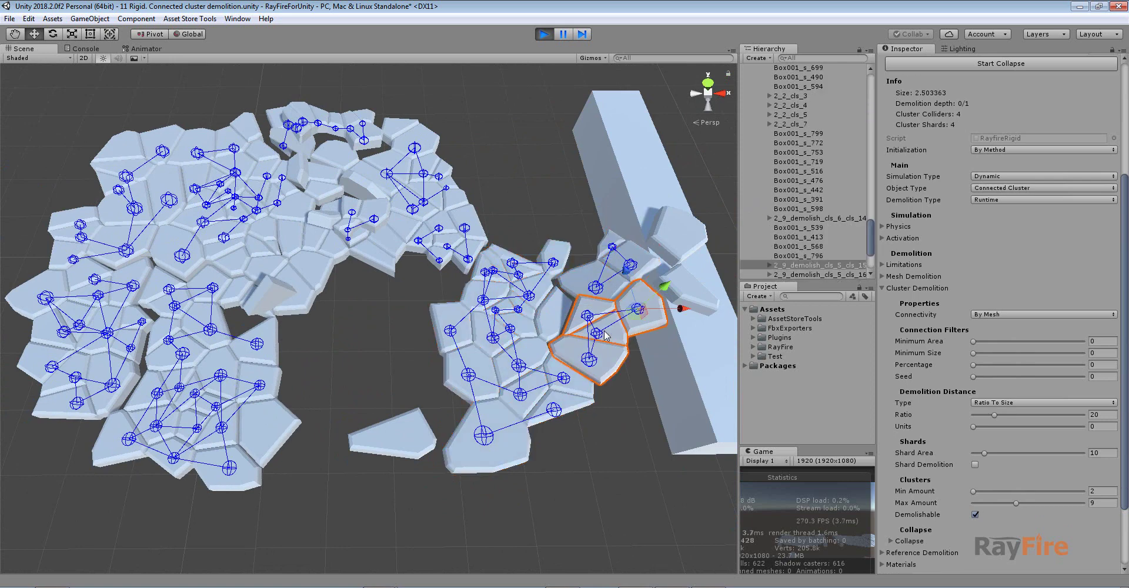
{"action": "left_click", "coordinate": [607, 285]}
{"action": "left_click", "coordinate": [597, 327]}
{"action": "left_click", "coordinate": [530, 324]}
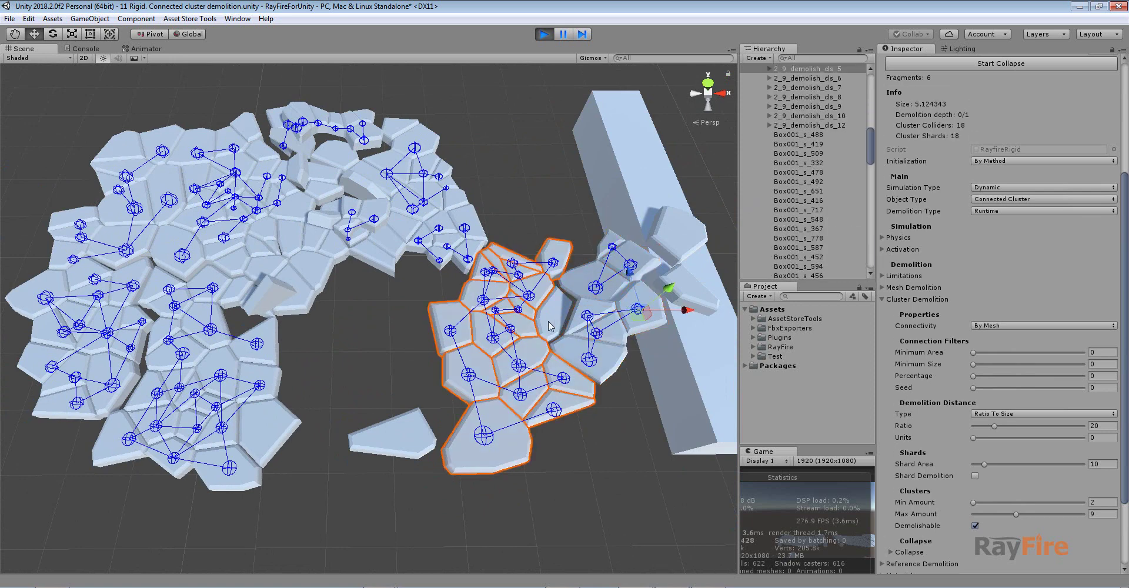
{"action": "middle_click_drag", "start_coordinate": [628, 270], "coordinate": [540, 293]}
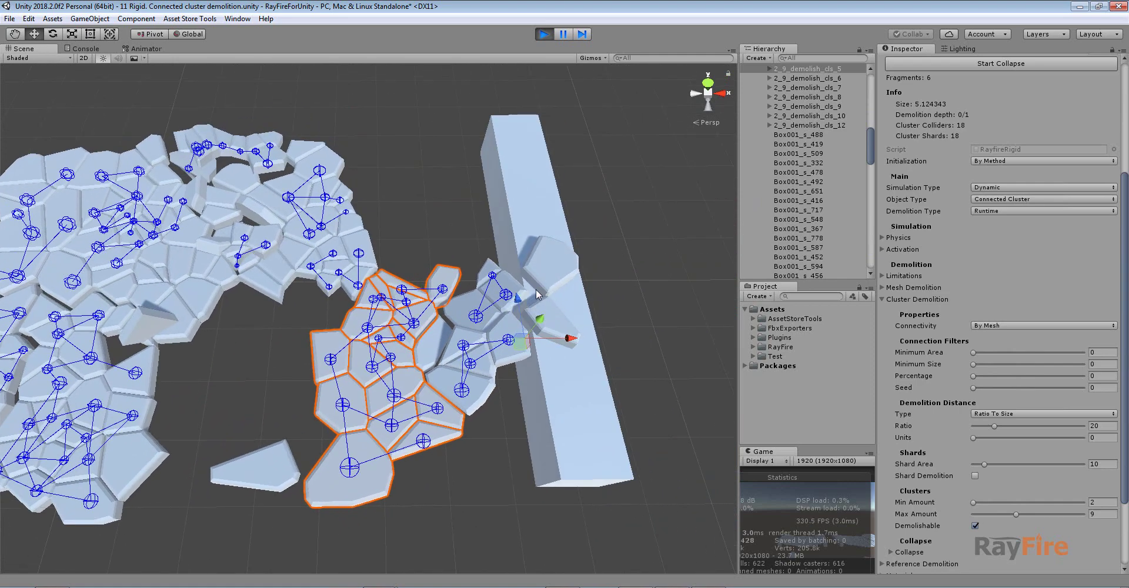
Examine the Shard Area and cluster Min/Max Amount settings against the loose shards and small clusters detached at the beam
{"action": "scroll", "coordinate": [984, 336], "scroll_direction": "down", "scroll_amount": 4}
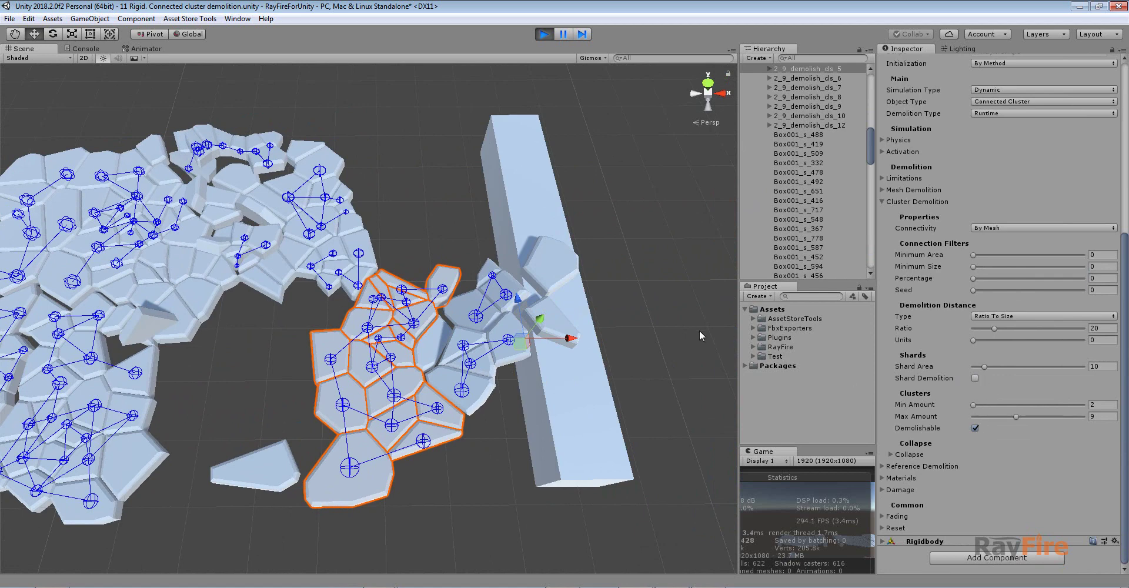
{"action": "left_click", "coordinate": [1115, 367]}
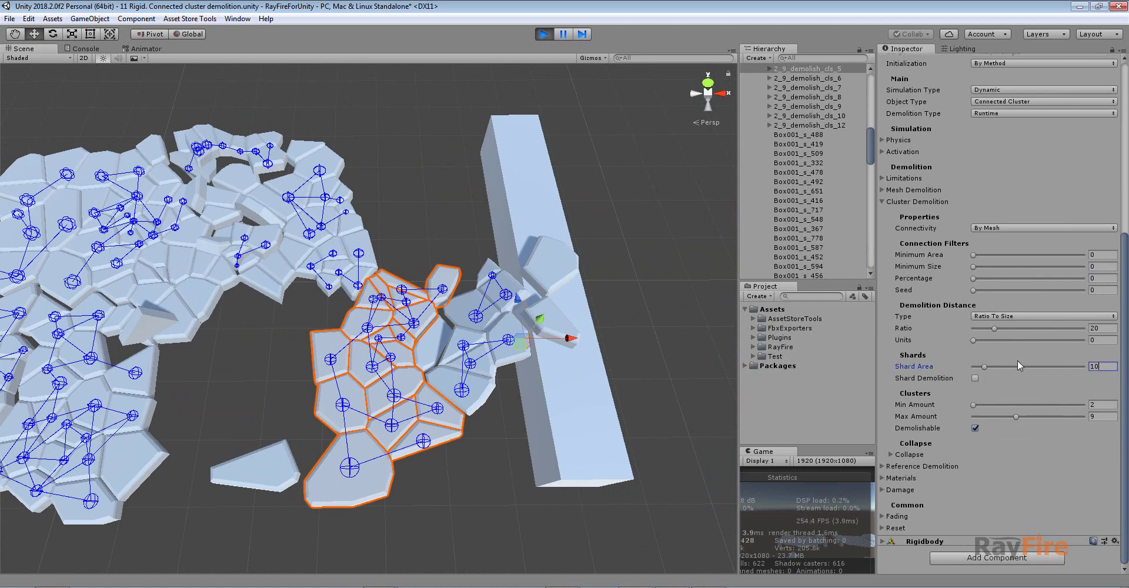
{"action": "left_click", "coordinate": [544, 264]}
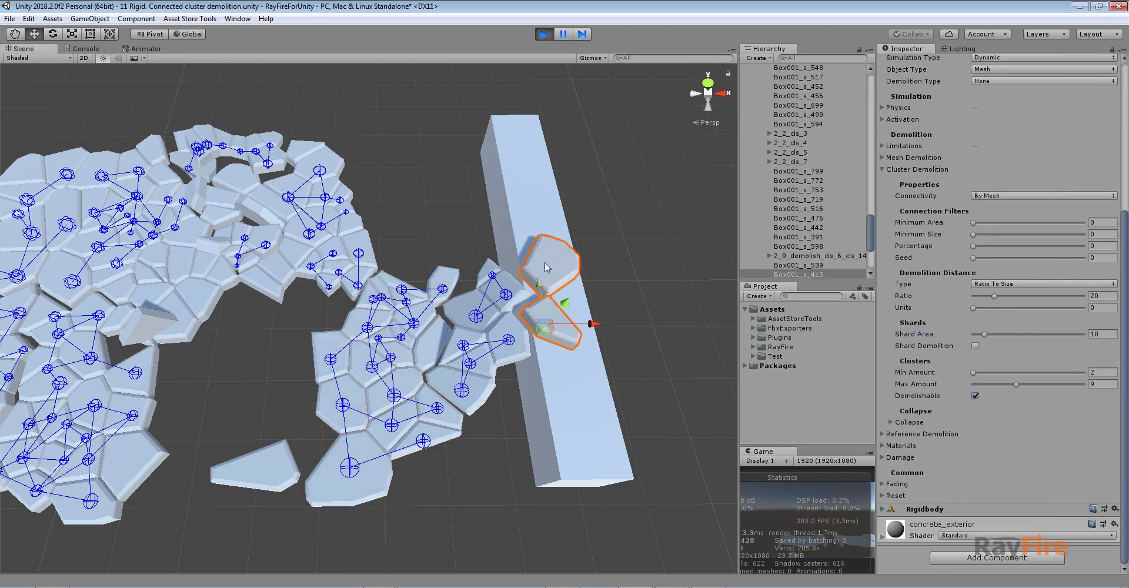
{"action": "left_click", "coordinate": [402, 329]}
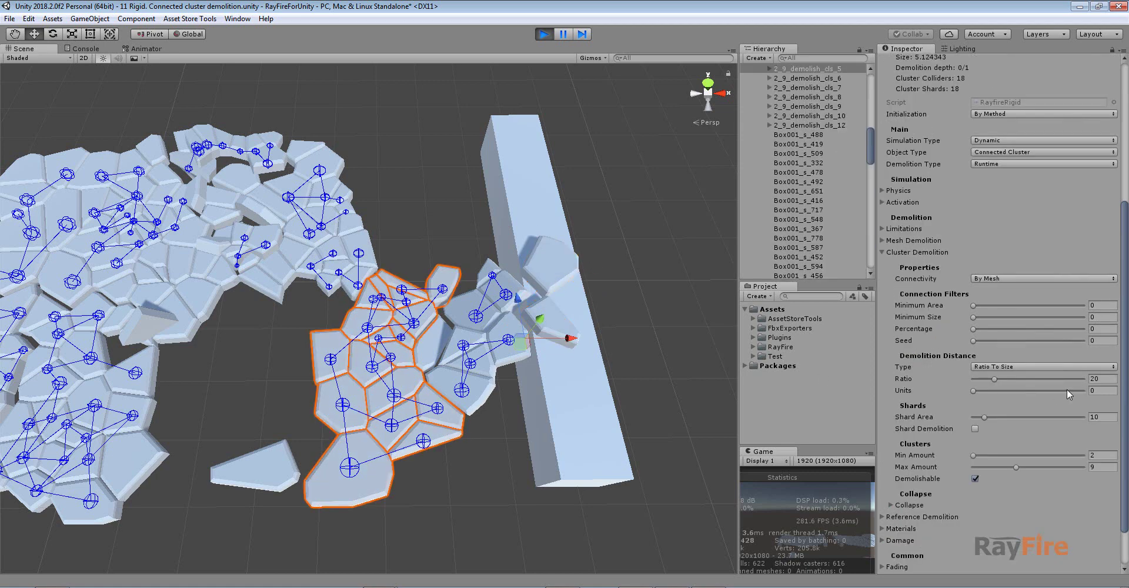
{"action": "left_click", "coordinate": [1106, 456]}
{"action": "left_click", "coordinate": [489, 348]}
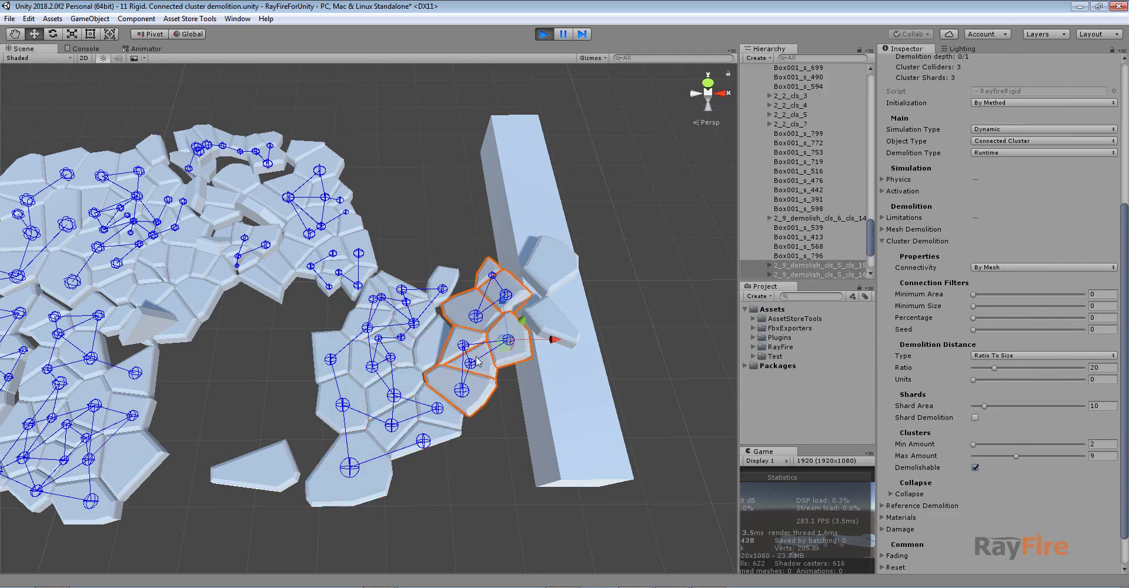
{"action": "left_click_drag", "start_coordinate": [478, 346], "coordinate": [471, 385], "text": "alt"}
{"action": "scroll", "coordinate": [471, 380], "scroll_direction": "down", "scroll_amount": 3}
{"action": "middle_click_drag", "start_coordinate": [471, 380], "coordinate": [553, 385]}
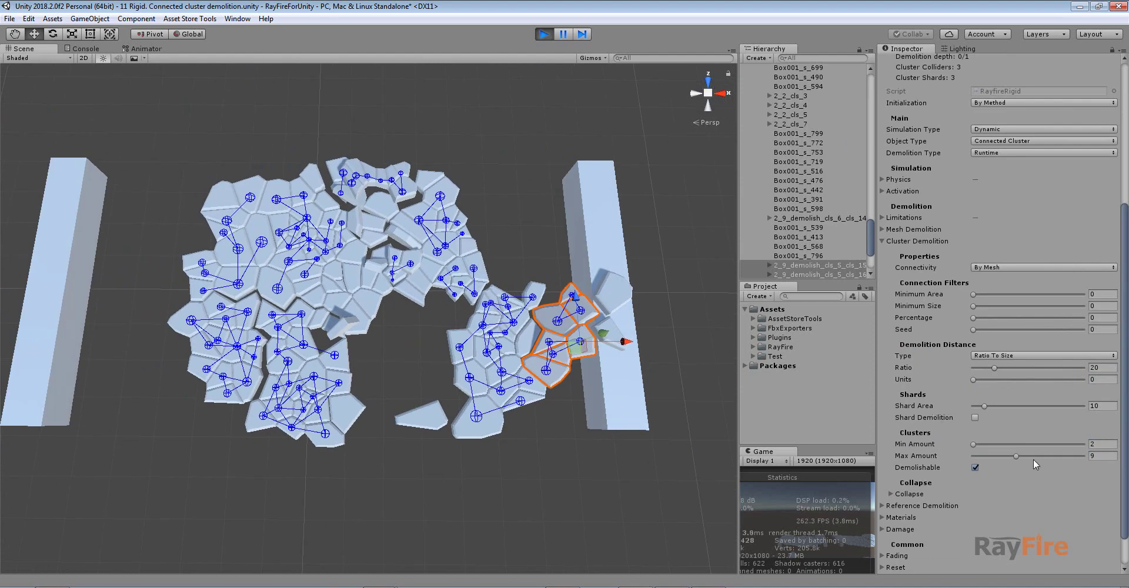
Clear the selection, review all four demolished slabs side by side, and stop the simulation
{"action": "left_click", "coordinate": [598, 492]}
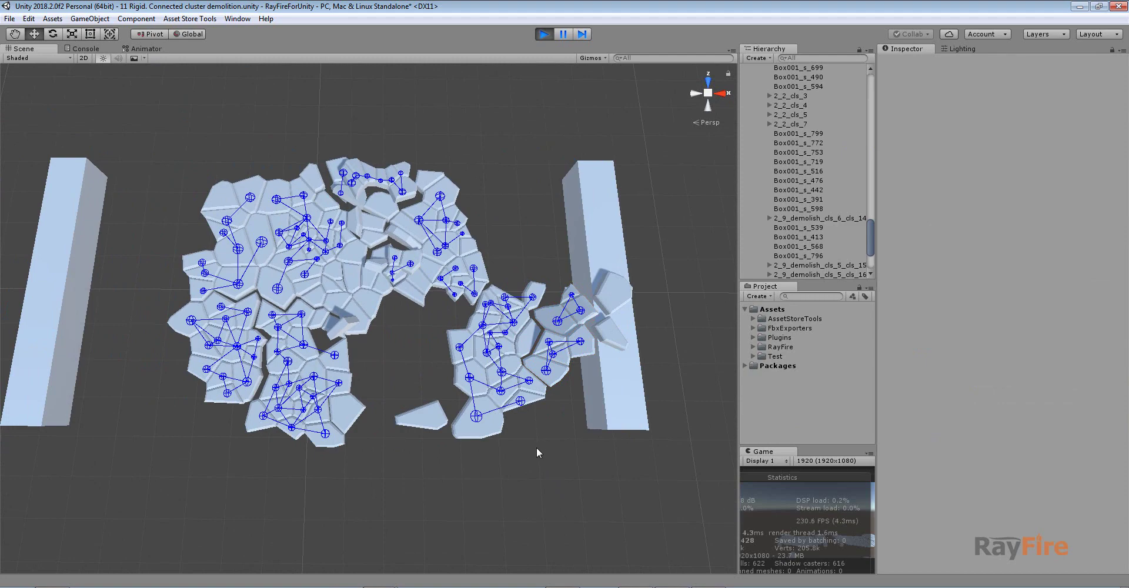
{"action": "scroll", "coordinate": [546, 400], "scroll_direction": "down", "scroll_amount": 4}
{"action": "middle_click_drag", "start_coordinate": [417, 373], "coordinate": [676, 412]}
{"action": "scroll", "coordinate": [546, 400], "scroll_direction": "down", "scroll_amount": 4}
{"action": "scroll", "coordinate": [502, 398], "scroll_direction": "down", "scroll_amount": 6}
{"action": "left_click_drag", "start_coordinate": [410, 406], "coordinate": [404, 347], "text": "alt"}
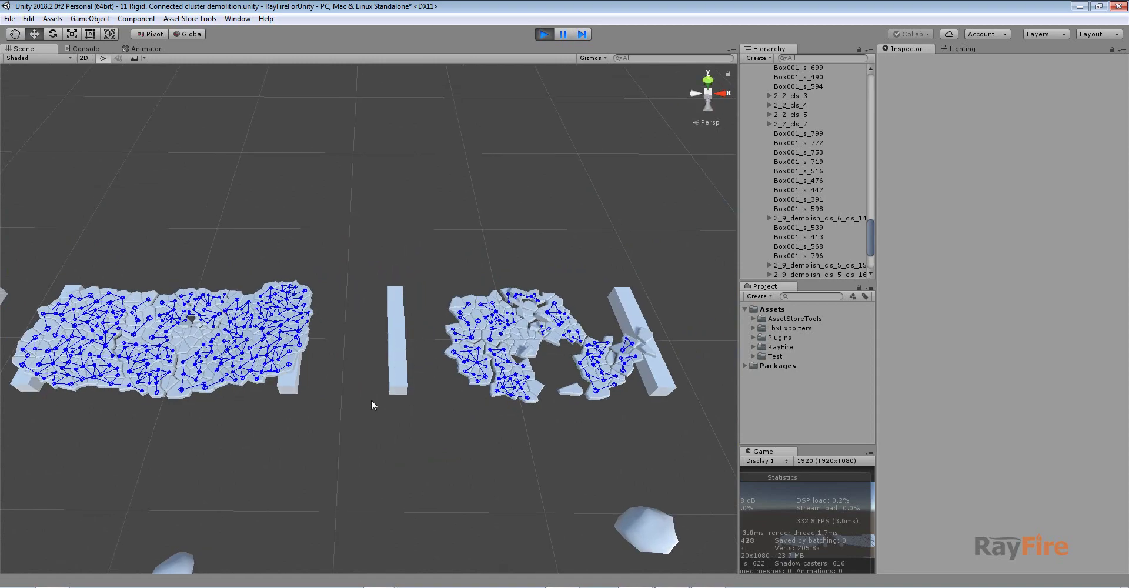
{"action": "middle_click_drag", "start_coordinate": [373, 403], "coordinate": [500, 401]}
{"action": "scroll", "coordinate": [425, 415], "scroll_direction": "down", "scroll_amount": 8}
{"action": "middle_click_drag", "start_coordinate": [423, 396], "coordinate": [535, 415]}
{"action": "scroll", "coordinate": [537, 409], "scroll_direction": "down", "scroll_amount": 5}
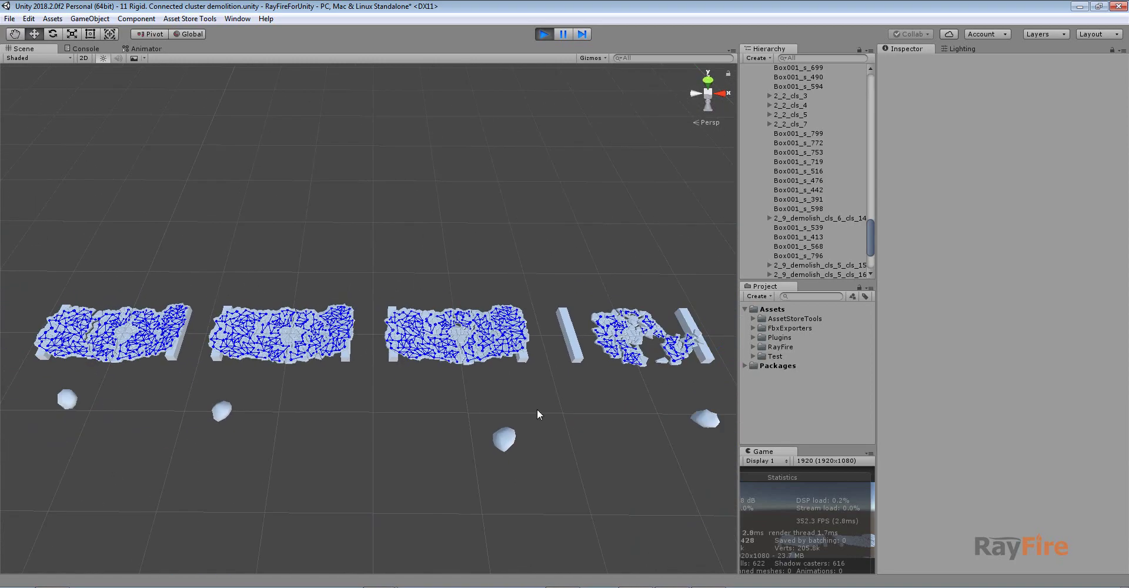
{"action": "middle_click_drag", "start_coordinate": [449, 373], "coordinate": [467, 395]}
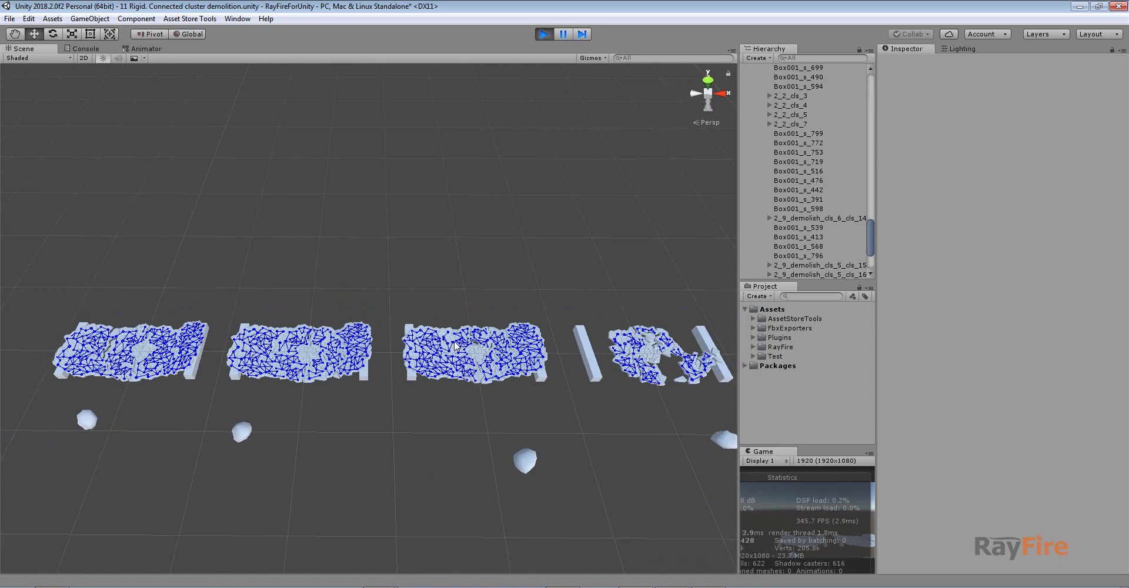
{"action": "middle_click_drag", "start_coordinate": [456, 346], "coordinate": [416, 346]}
{"action": "scroll", "coordinate": [419, 402], "scroll_direction": "up", "scroll_amount": 1}
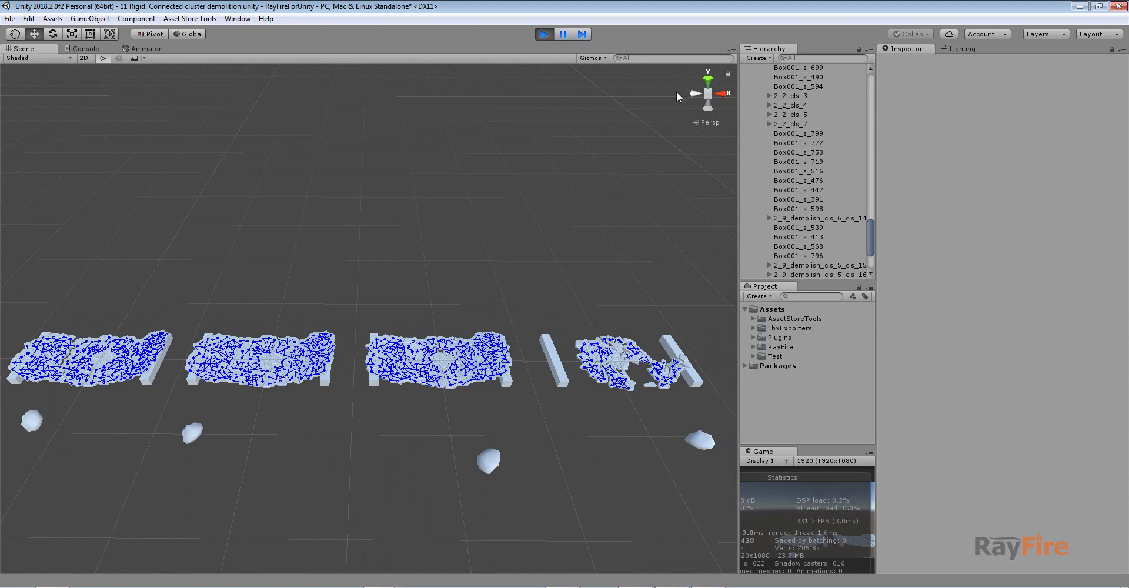
{"action": "left_click", "coordinate": [545, 36]}
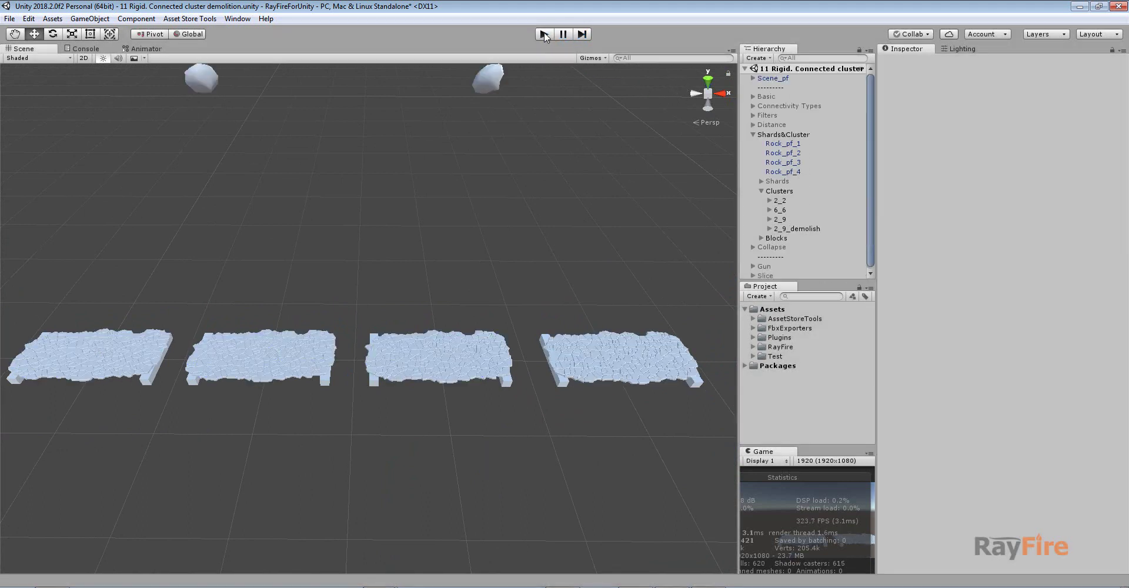